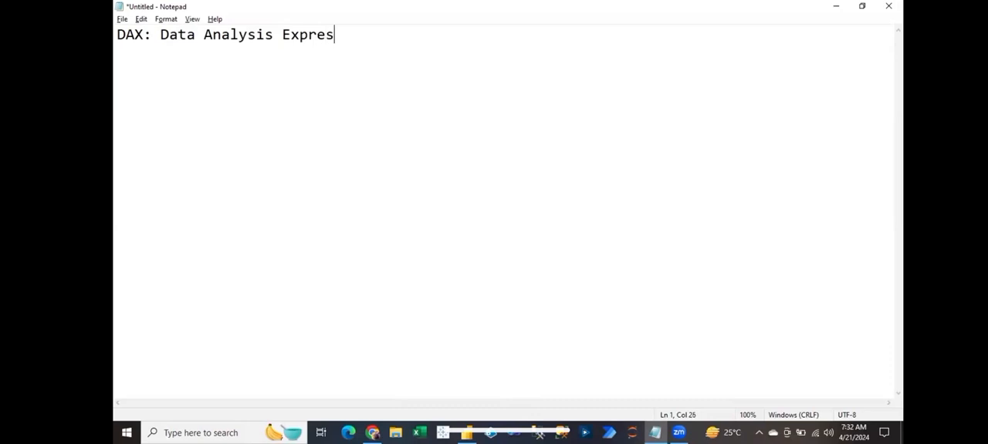
# - Complete the heading "DAX: Data Analysis Expression" and underline it with a row of equals signs on the next line
pyautogui.press('Return')
pyautogui.press('BackSpace')
pyautogui.press('BackSpace')
pyautogui.write(':')
pyautogui.press('BackSpace')
pyautogui.press('Return')
pyautogui.write('===========================================================')
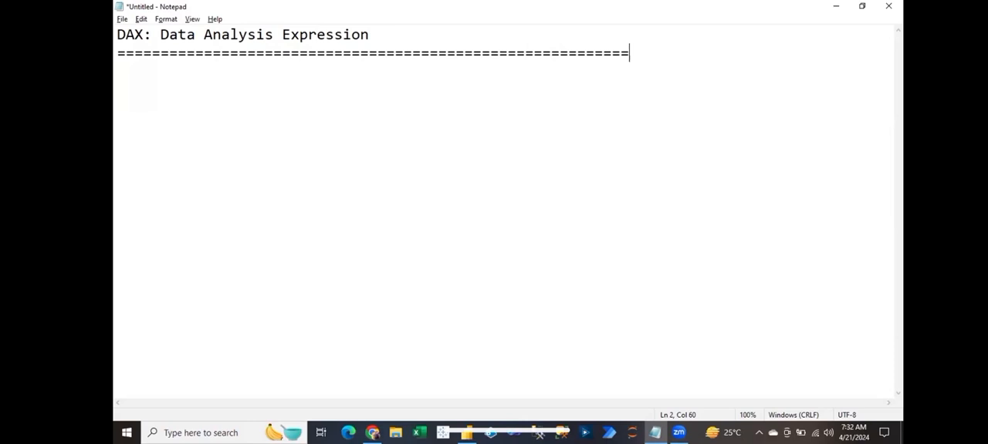
# - Highlight the abbreviation DAX and its written-out form in the heading line
pyautogui.click(117, 34)
pyautogui.press('Right')
pyautogui.press('Right')
pyautogui.press('Right')
pyautogui.hotkey('shift', 'Home')
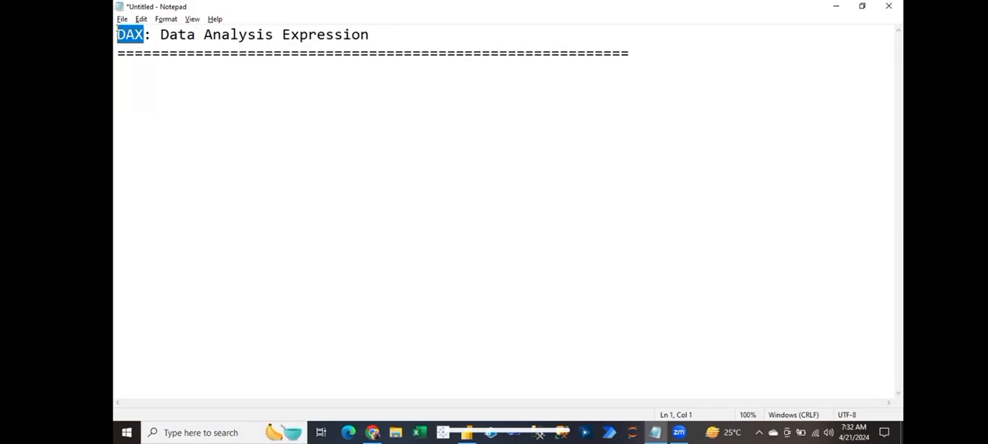
pyautogui.moveTo(158, 34); pyautogui.dragTo(333, 32)
pyautogui.click(386, 25)
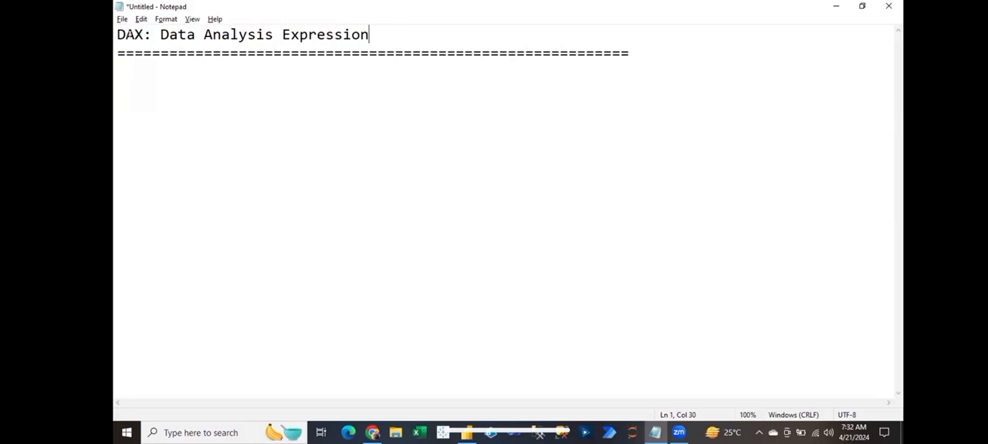
pyautogui.click(142, 34)
pyautogui.hotkey('shift', 'Home')
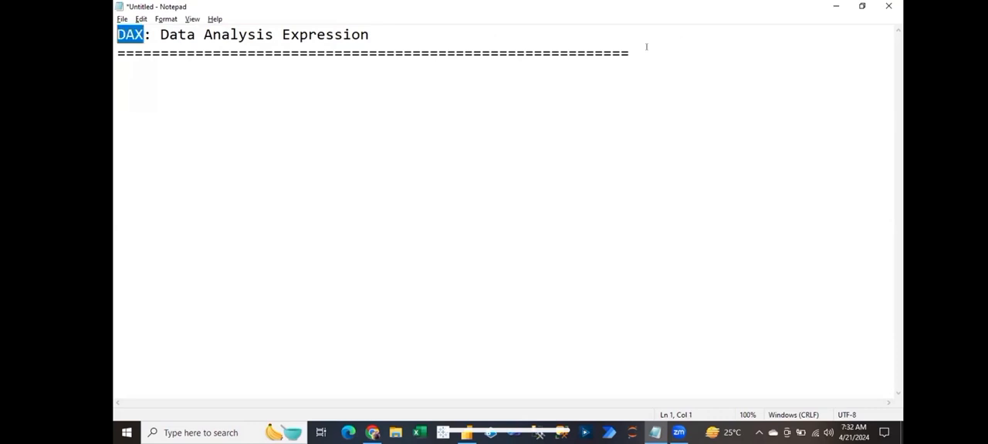
pyautogui.click(646, 48)
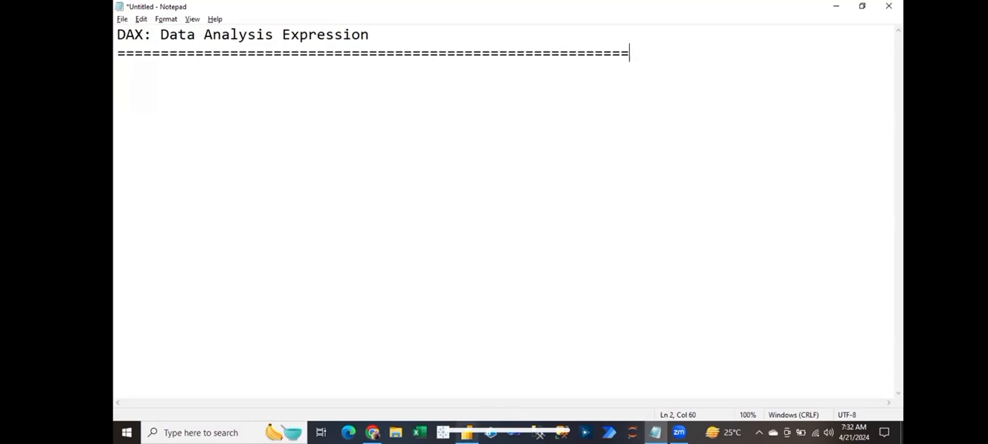
# - Switch to Power BI Desktop and show the Orders data as a table, through to its last columns
pyautogui.hotkey('alt', 'Tab')
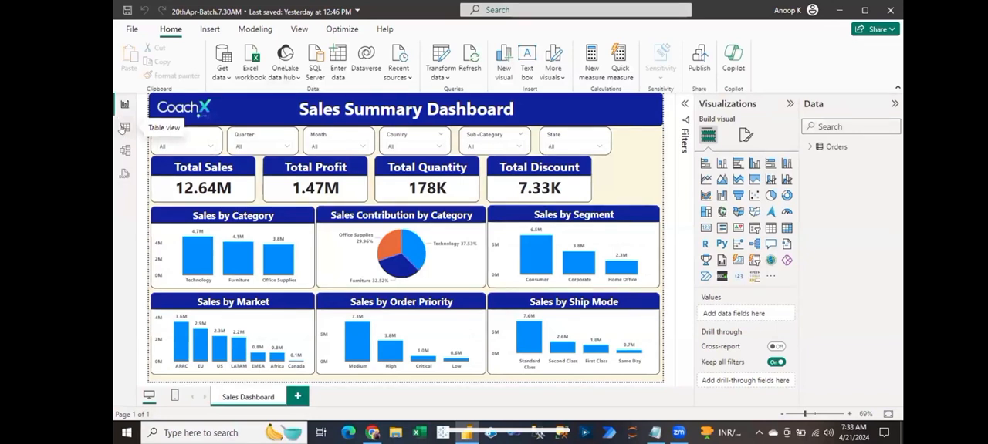
pyautogui.click(123, 128)
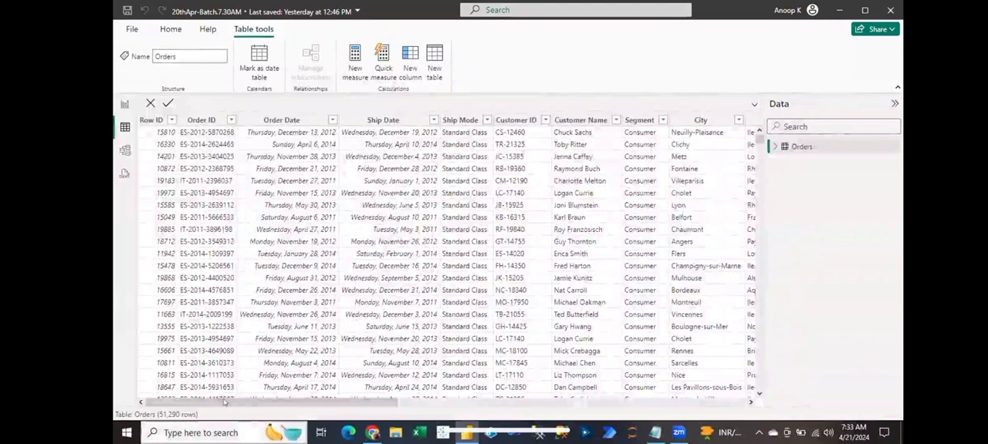
pyautogui.moveTo(225, 402); pyautogui.dragTo(746, 204)
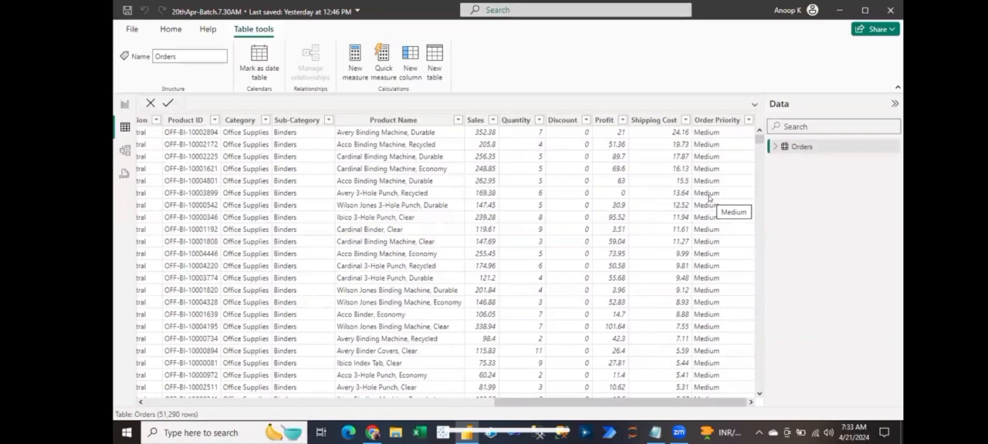
# - Save a copy of the report in the Downloads folder as 21stApr-Batch.7.30AM
pyautogui.click(128, 28)
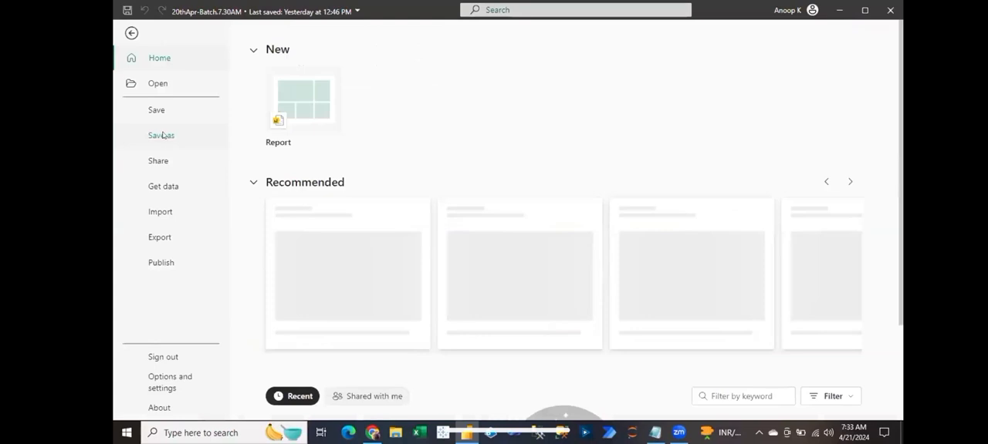
pyautogui.click(163, 135)
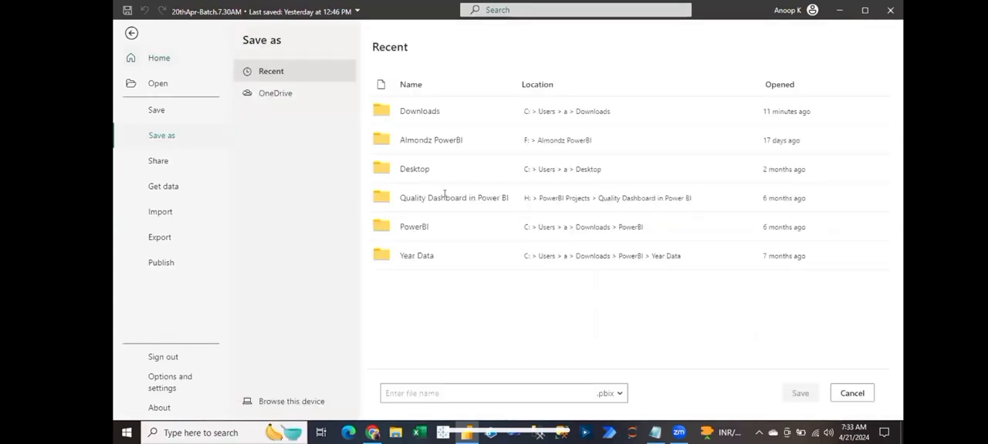
pyautogui.doubleClick(421, 111)
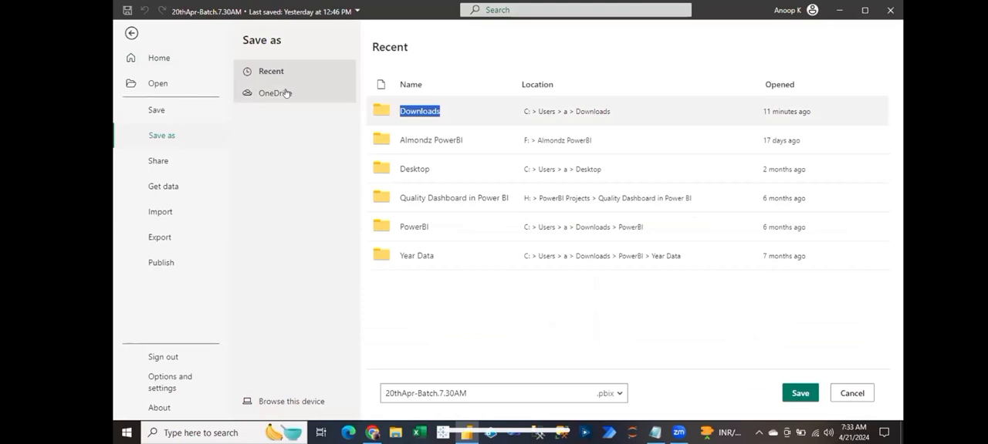
pyautogui.click(398, 389)
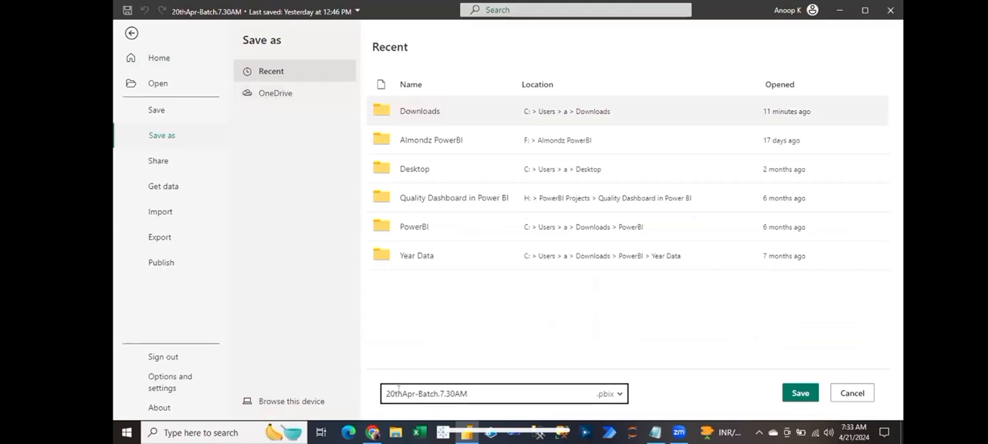
pyautogui.moveTo(393, 393); pyautogui.dragTo(402, 394)
pyautogui.press('BackSpace')
pyautogui.press('BackSpace')
pyautogui.write('1')
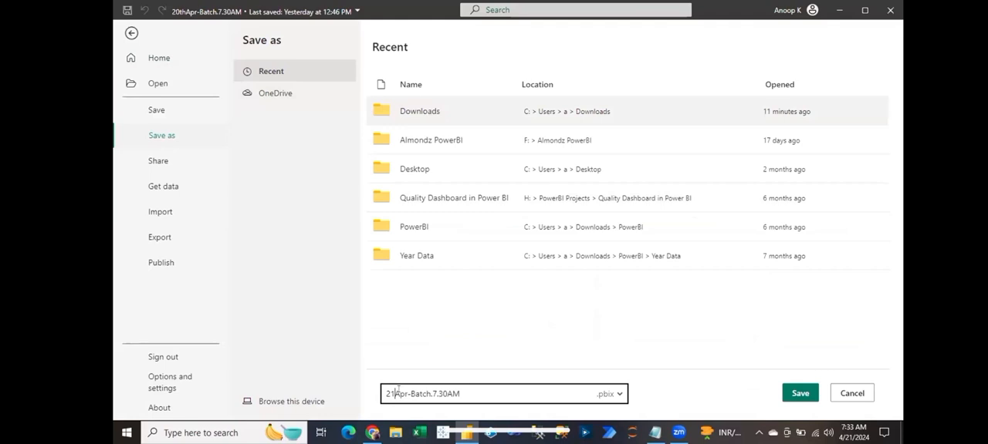
pyautogui.write('st')
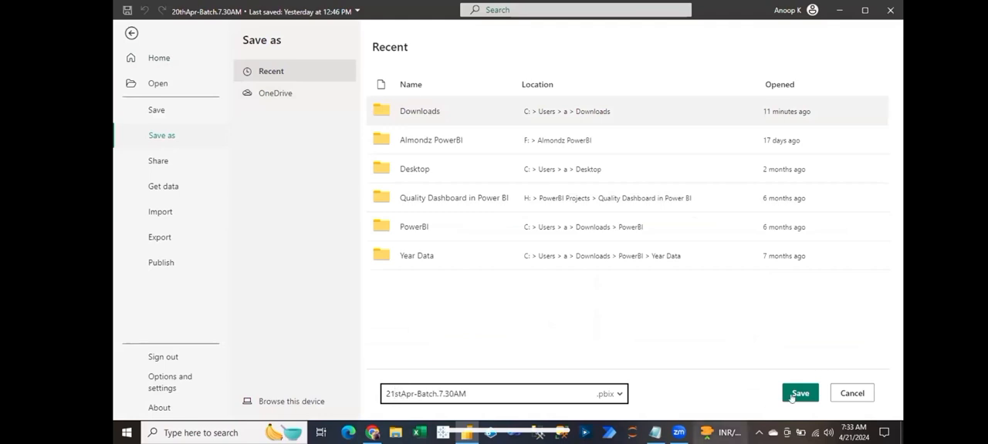
pyautogui.click(798, 393)
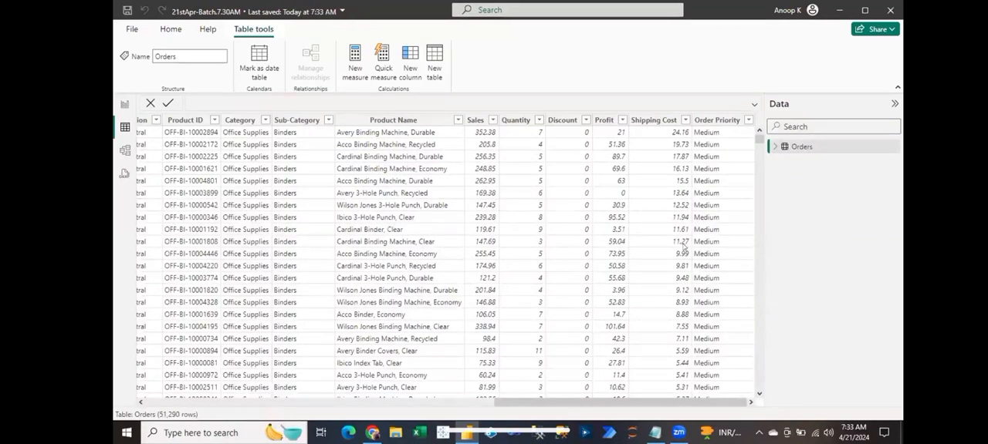
# - Switch to Notepad and list Tax, GST and Net Revenue on separate lines below the equals-sign row
pyautogui.click(707, 237)
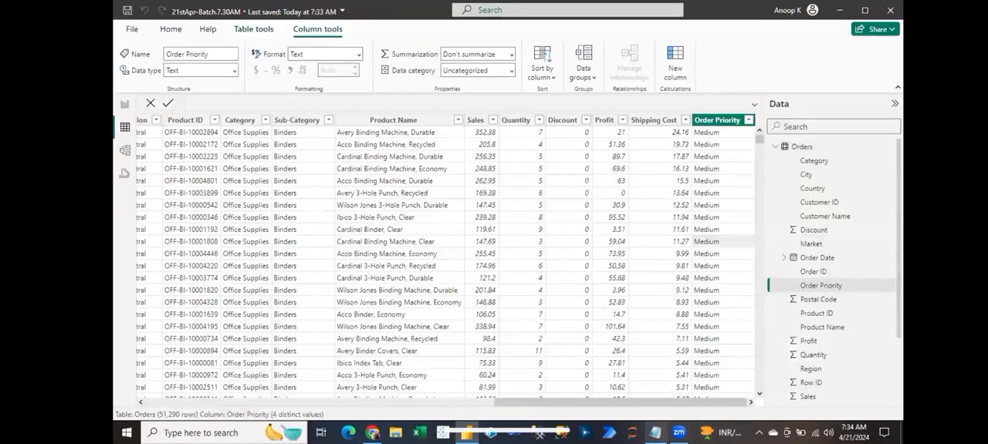
pyautogui.click(655, 433)
pyautogui.press('Return')
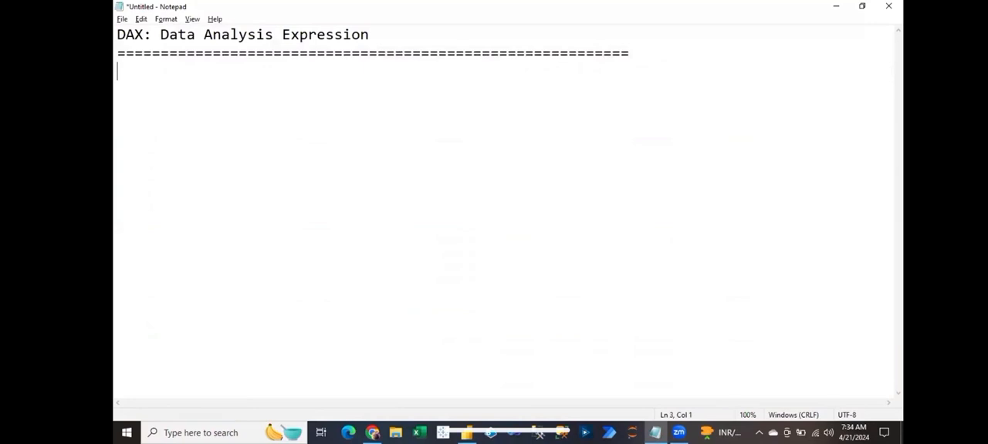
pyautogui.write('Tax')
pyautogui.press('Return')
pyautogui.write('GST')
pyautogui.press('Return')
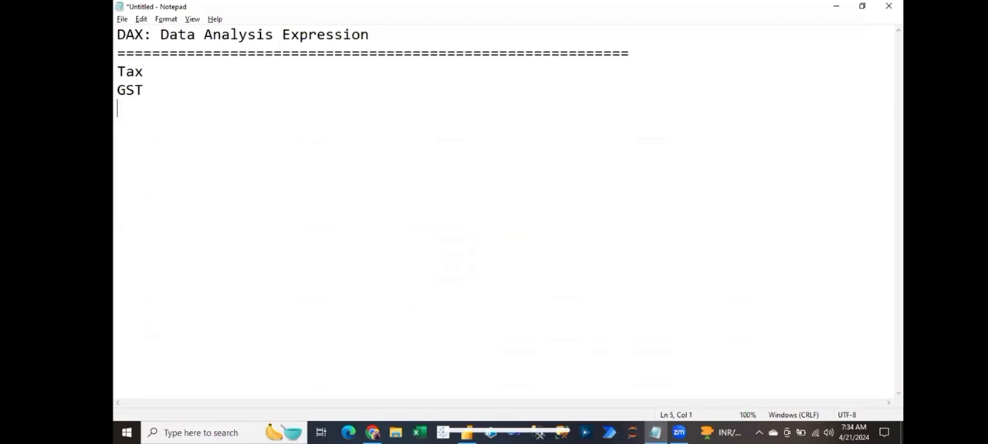
pyautogui.write('Net Revenue')
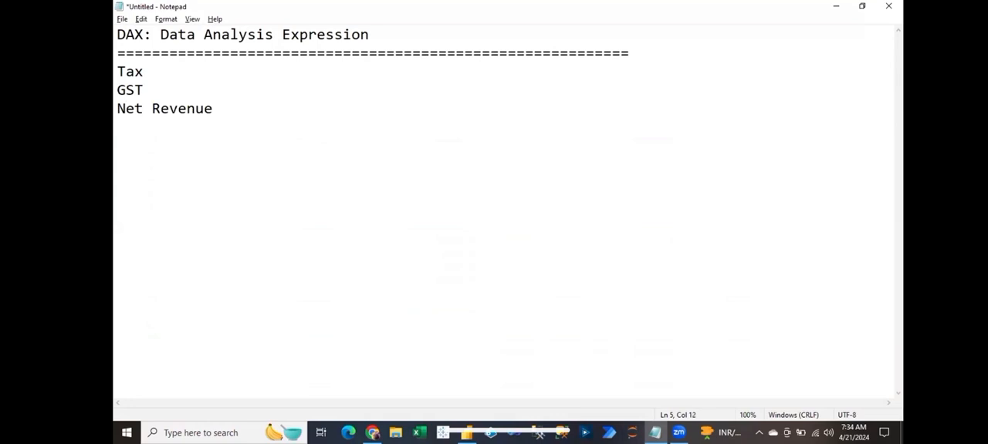
pyautogui.write(':')
# - Add a colon after each of the labels Net Revenue, GST and Tax
pyautogui.press('Up')
pyautogui.write(':')
pyautogui.press('Up')
pyautogui.write(':')
pyautogui.hotkey('alt', 'Tab')
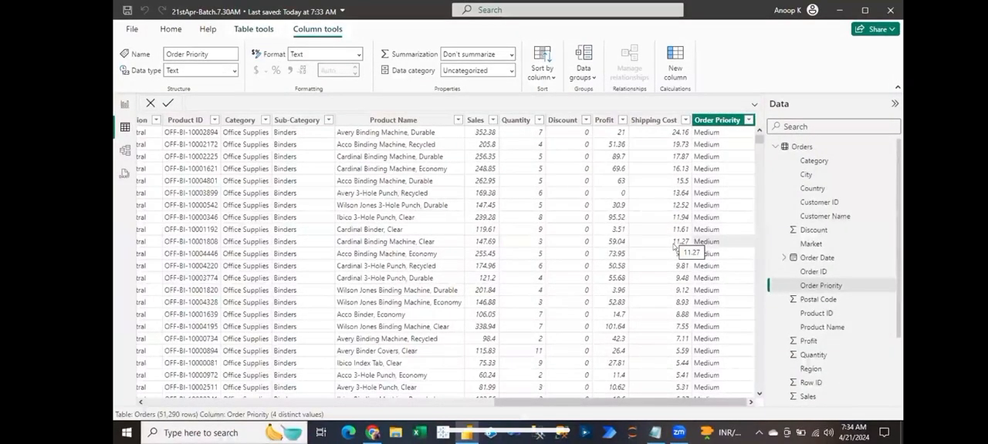
pyautogui.hotkey('alt', 'Tab')
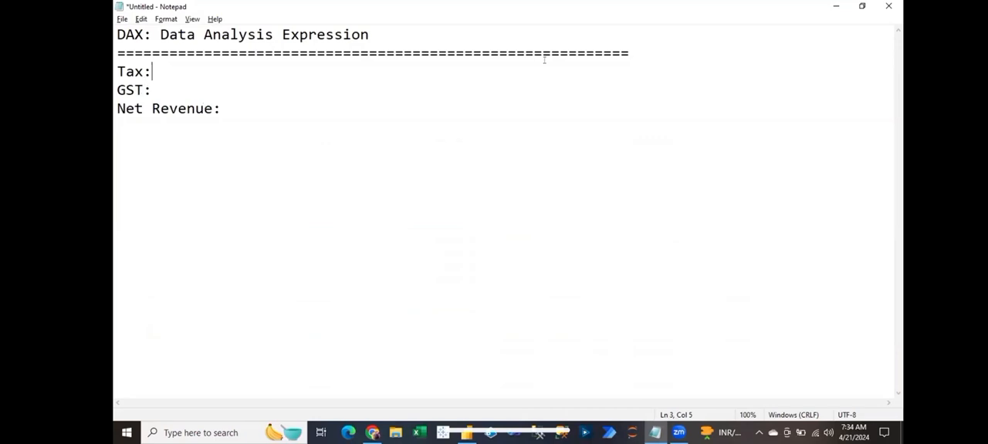
pyautogui.hotkey('alt', 'Tab')
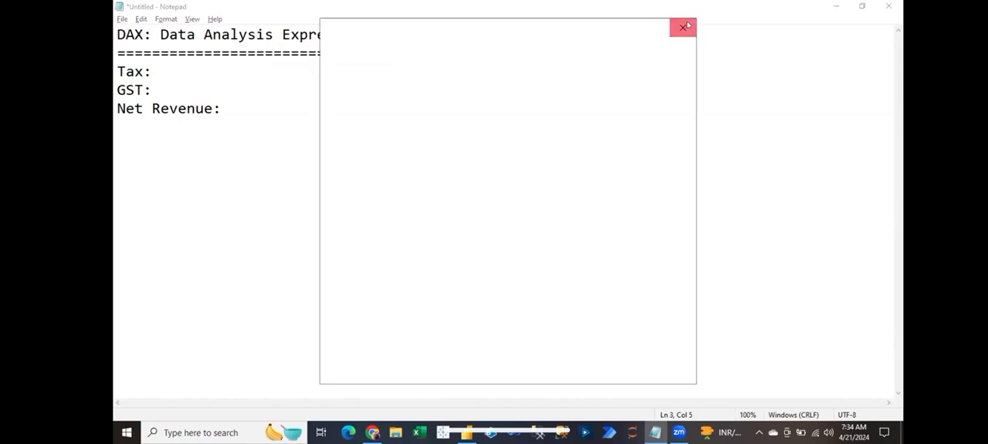
pyautogui.click(683, 27)
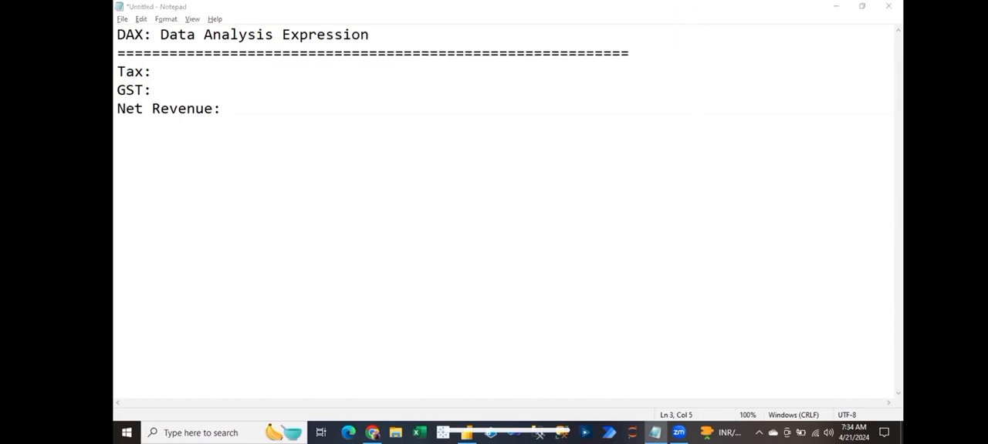
# - Write the formula Sales*0.14 after the Tax label
pyautogui.click(161, 71)
pyautogui.write('Sales')
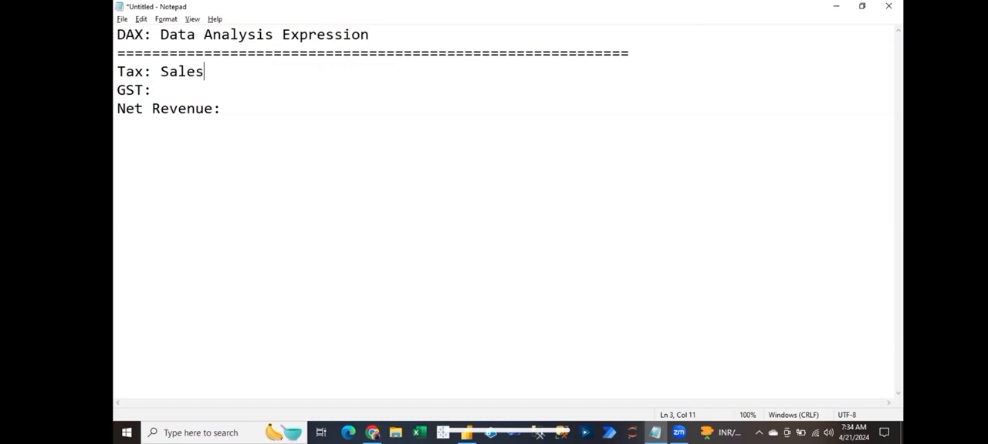
pyautogui.write('*0.1')
pyautogui.press('BackSpace')
pyautogui.write('14')
# - Write the formula Sales*0.18 after the GST label
pyautogui.click(155, 88)
pyautogui.write('Sales')
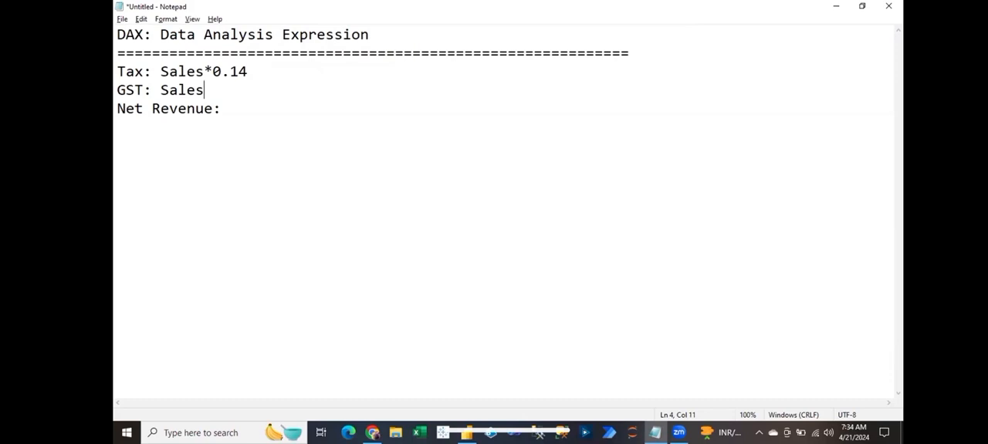
pyautogui.write('*0')
pyautogui.write('.1')
pyautogui.write('8 Net')
pyautogui.write(' Revenue: ')
pyautogui.write('S')
pyautogui.write('ales')
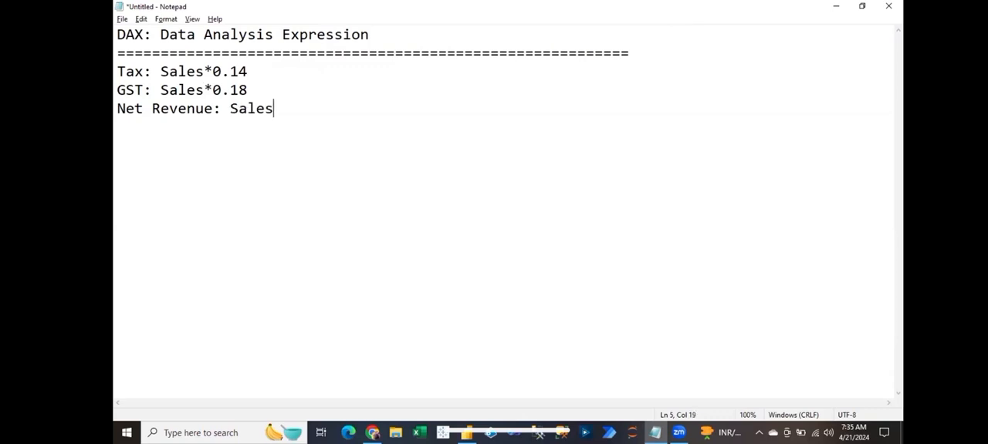
pyautogui.write('-Profit')
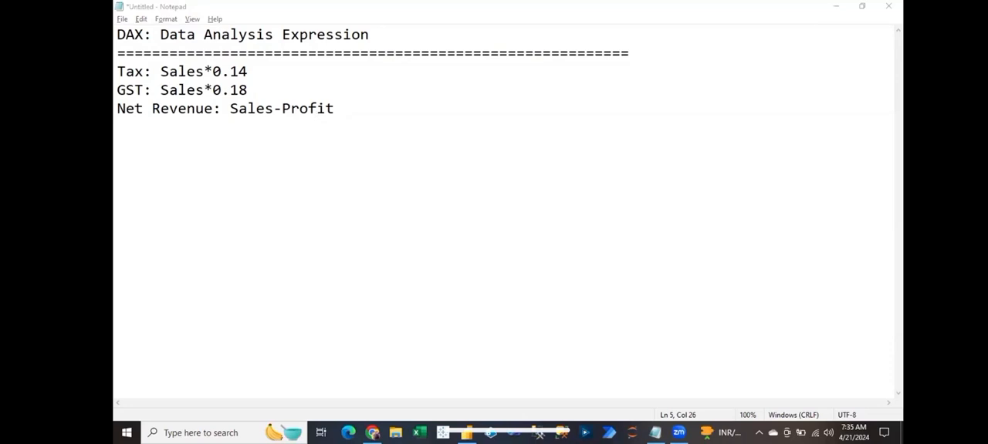
# - Switch to Power BI Desktop and add a new calculated column to the Orders table
pyautogui.hotkey('alt', 'Tab')
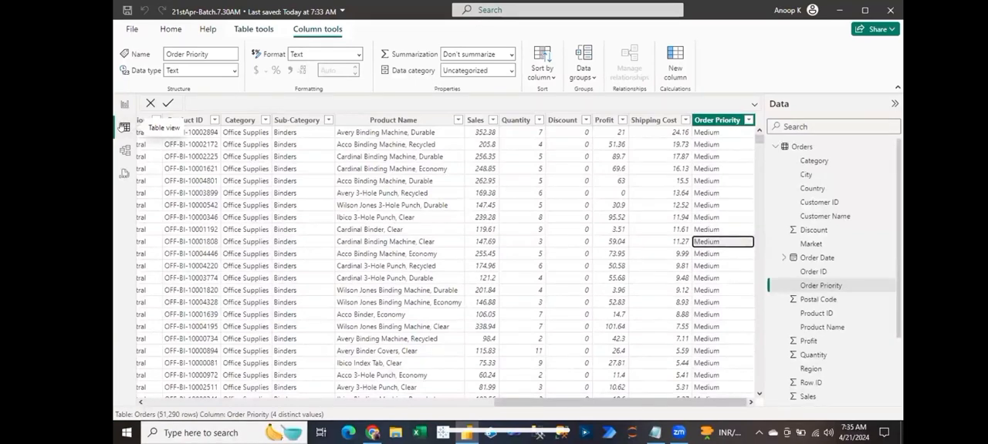
pyautogui.click(121, 127)
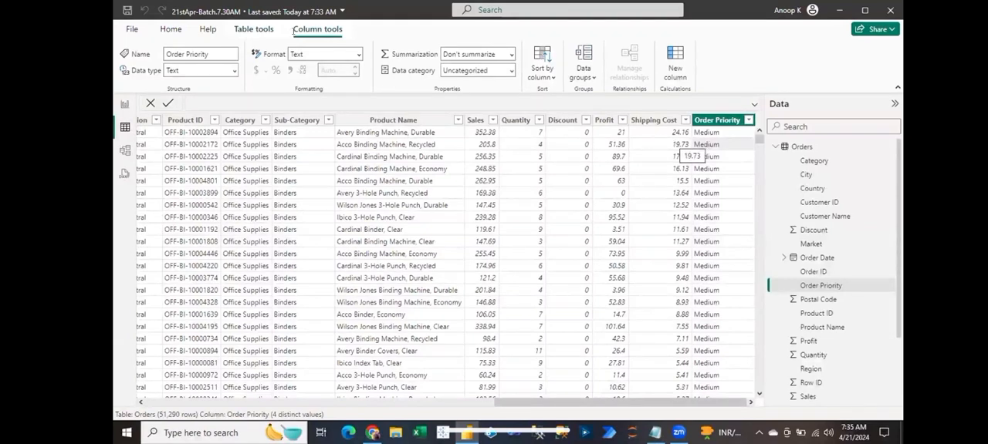
pyautogui.click(249, 29)
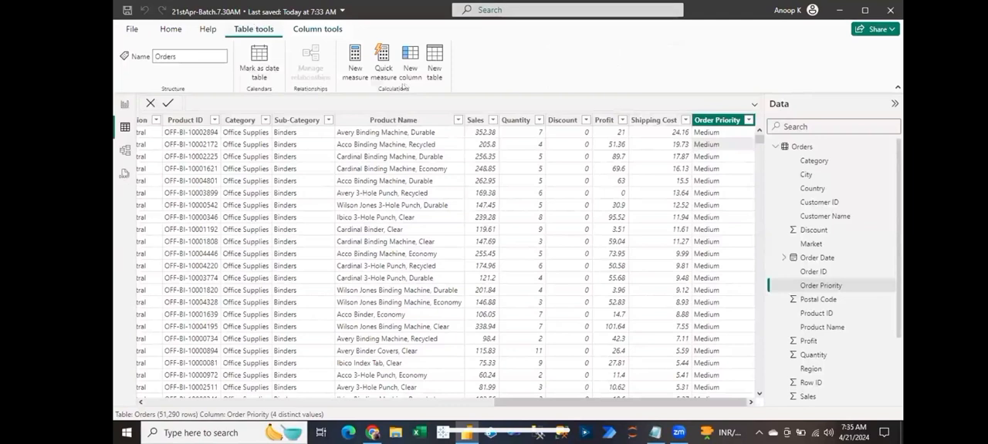
pyautogui.click(411, 68)
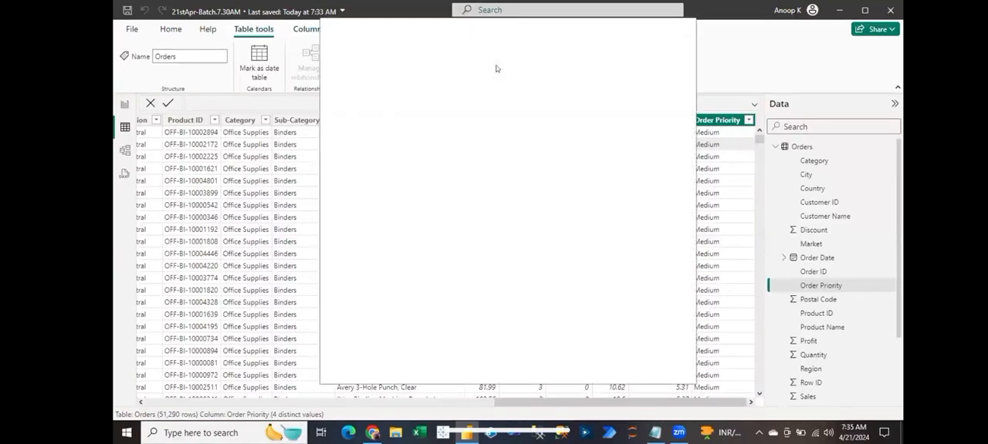
pyautogui.click(682, 27)
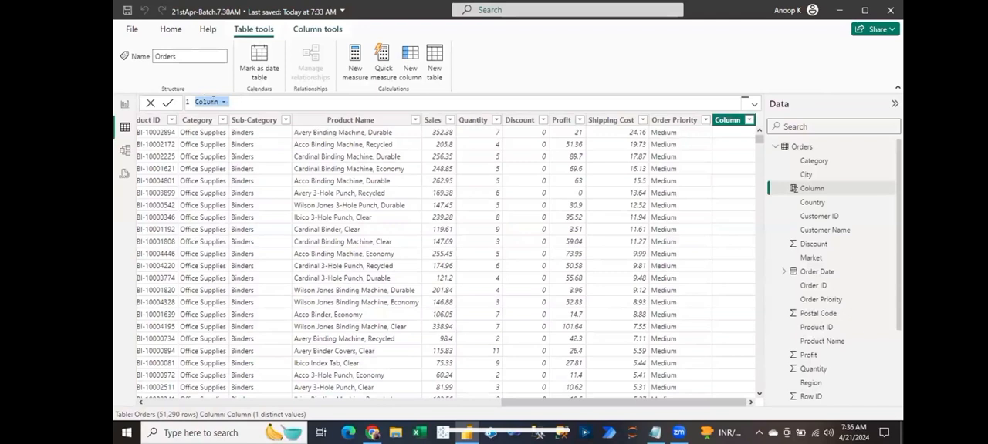
# - Define the new calculated column as Tax = Orders[Sales]*0.14 and dismiss the blank pop-up window
pyautogui.click(220, 100)
pyautogui.write('Ta')
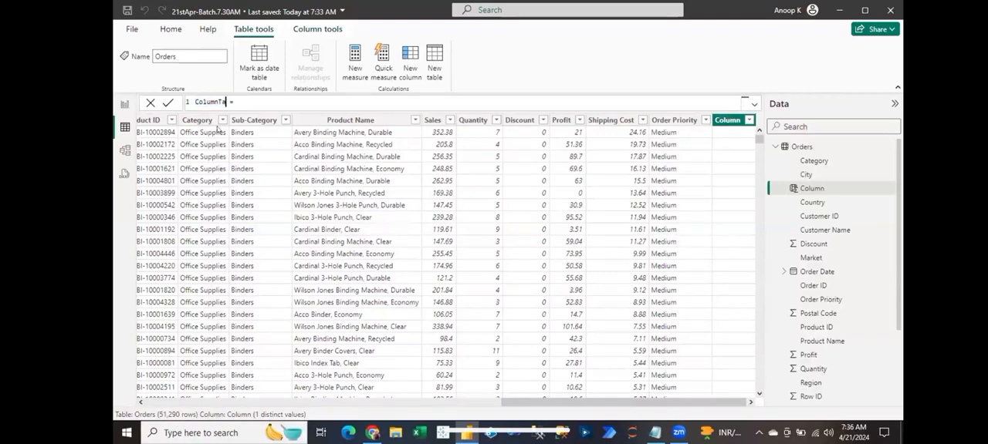
pyautogui.hotkey('ctrl', 'shift', 'Left')
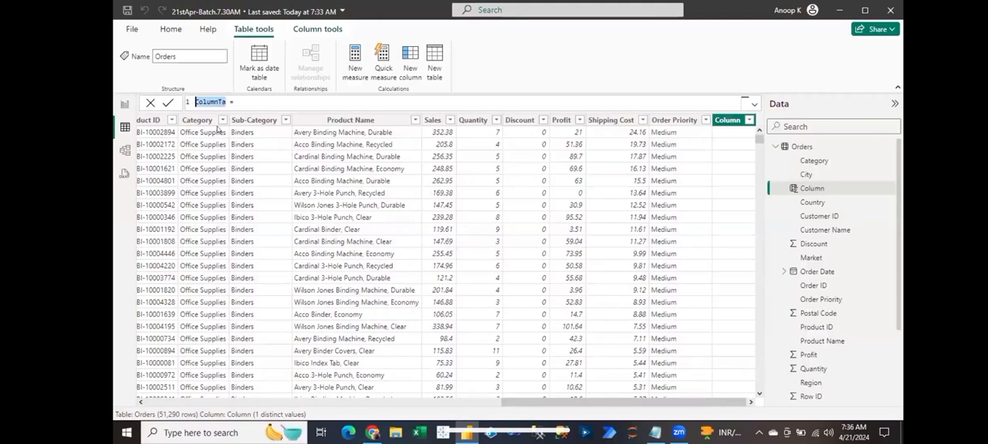
pyautogui.write('Tax = Sales')
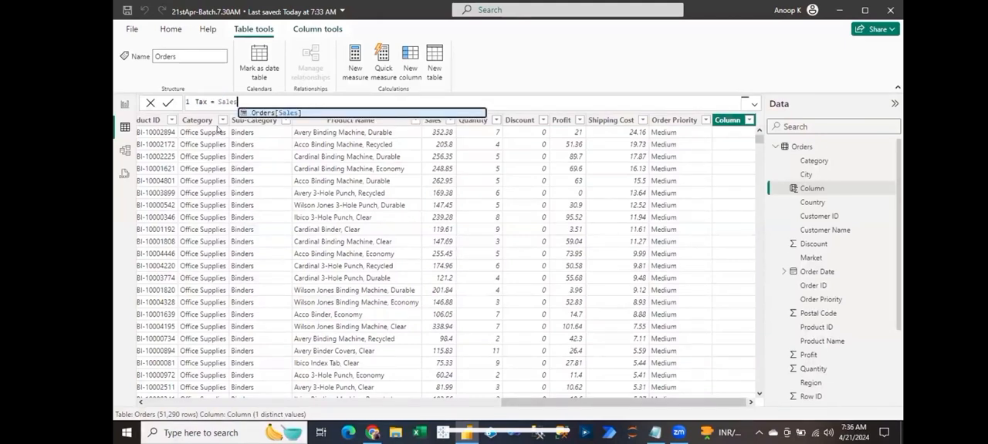
pyautogui.press('Tab')
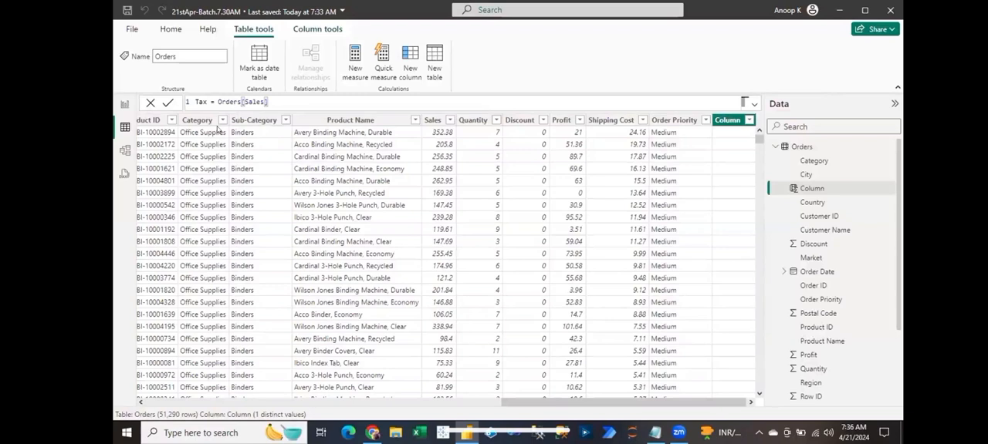
pyautogui.write('*0.14')
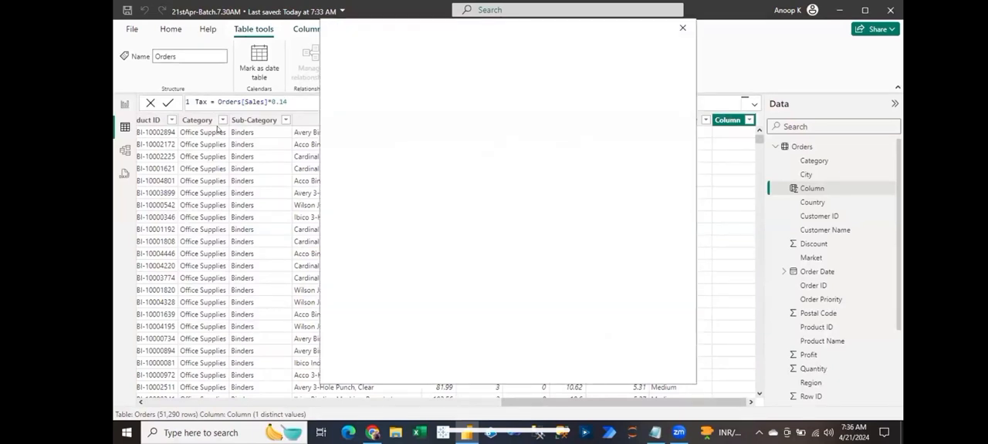
pyautogui.click(683, 29)
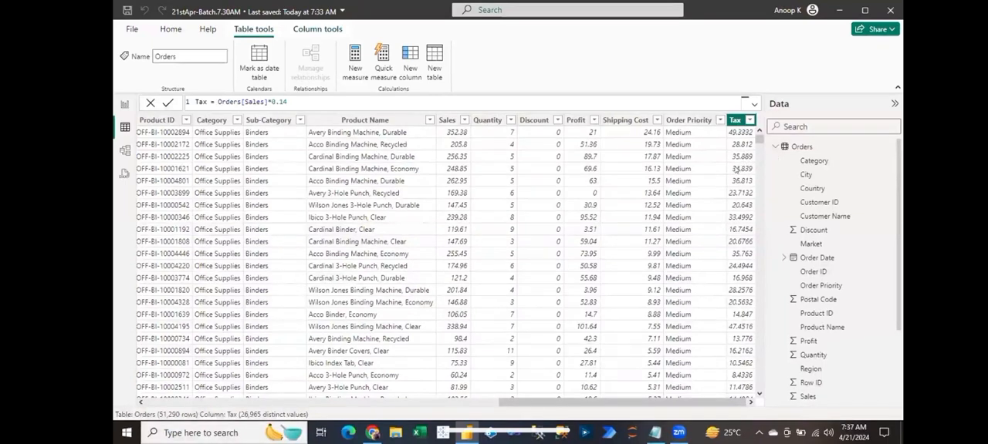
# - Format the Tax column as Decimal number
pyautogui.click(311, 30)
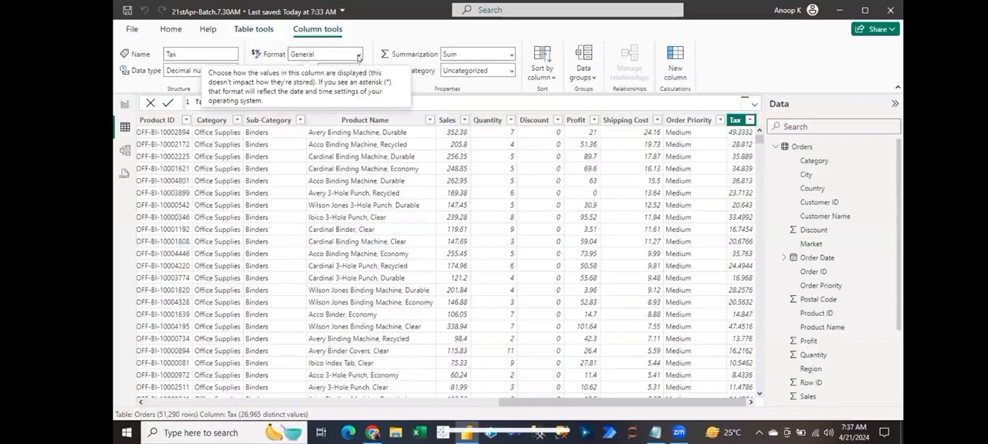
pyautogui.click(358, 57)
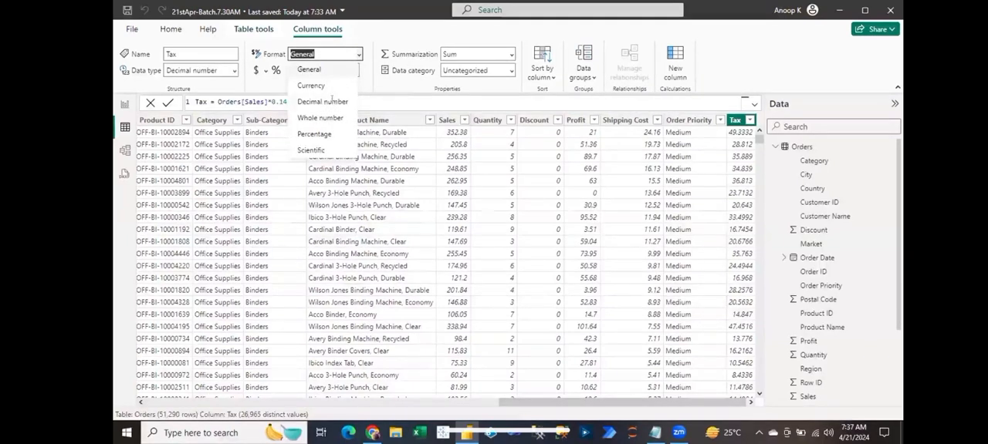
pyautogui.click(332, 101)
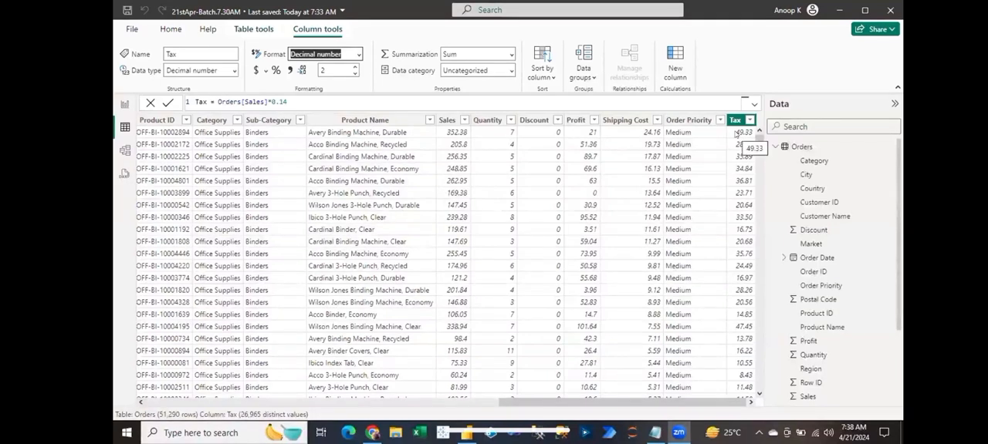
# - Add another calculated column to the Orders table with the formula GST = Orders[Sales]*0.18
pyautogui.click(261, 30)
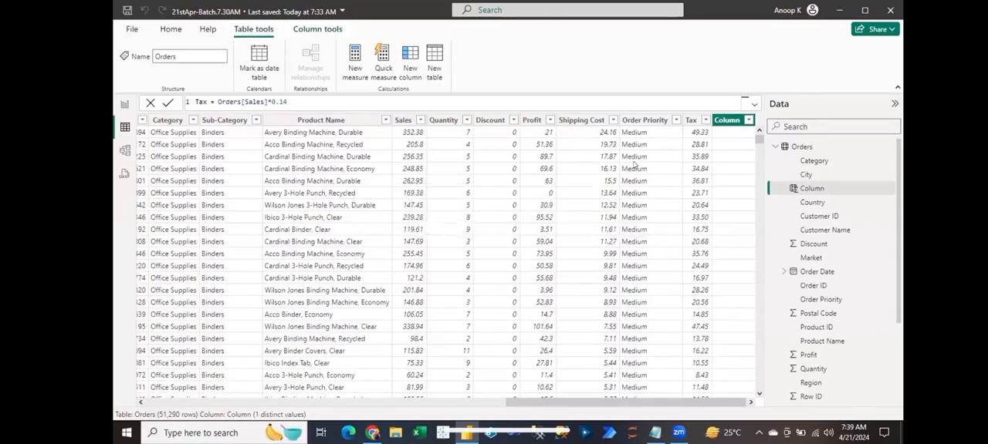
pyautogui.doubleClick(213, 100)
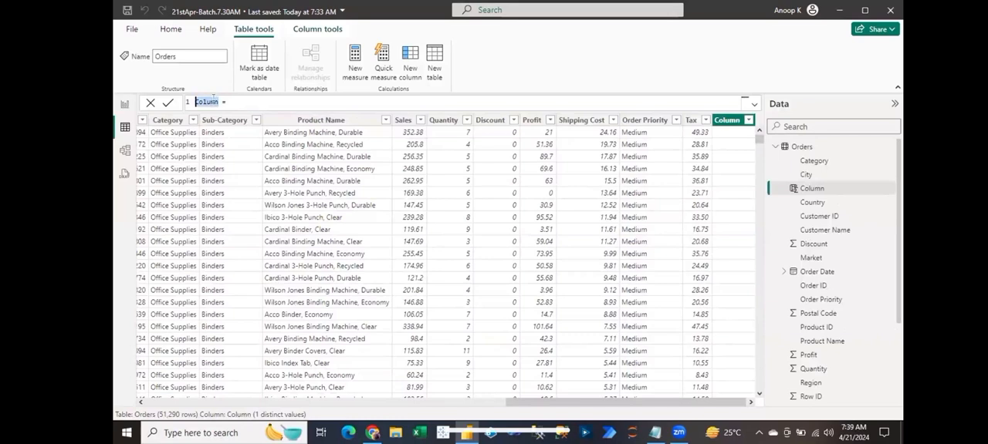
pyautogui.write('GST = ')
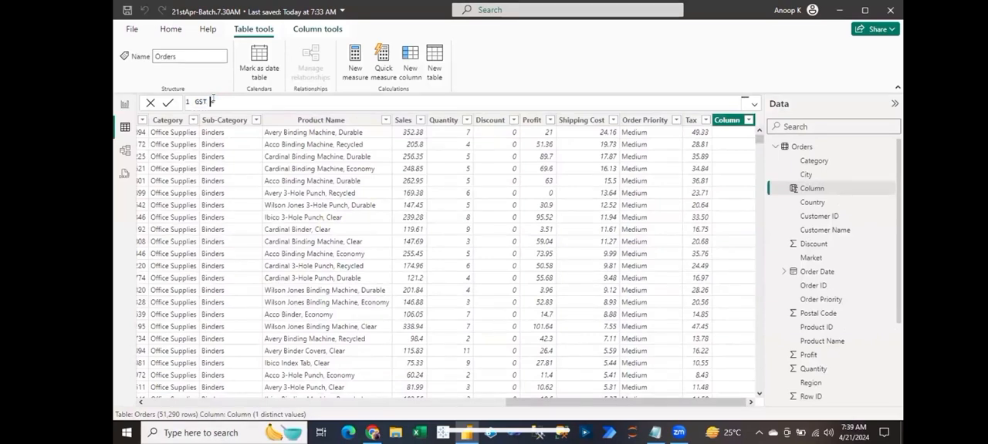
pyautogui.write('Sal')
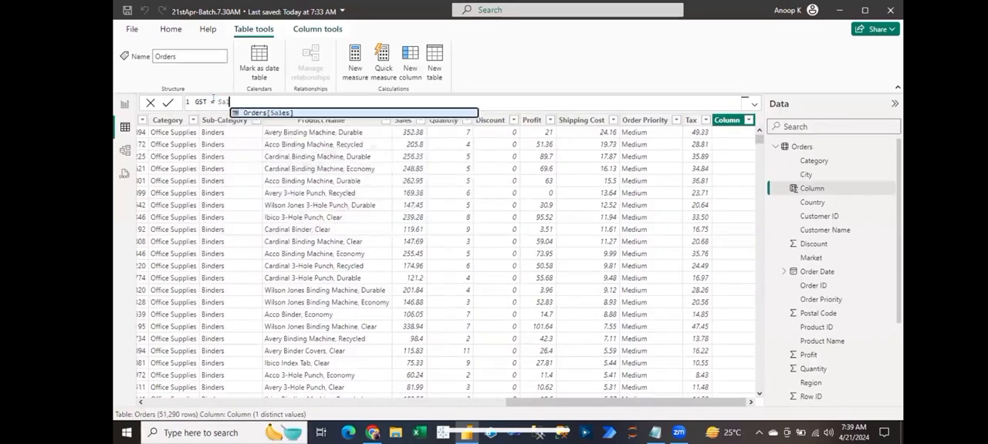
pyautogui.press('Tab')
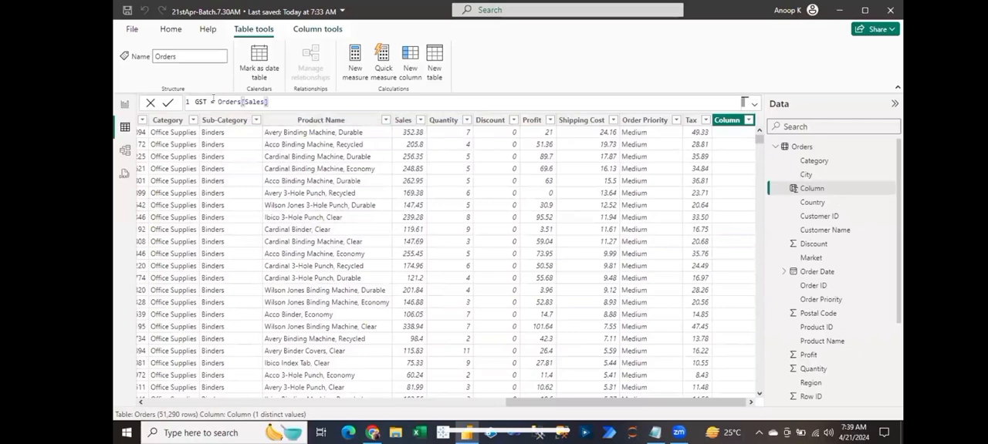
pyautogui.write('*0.18')
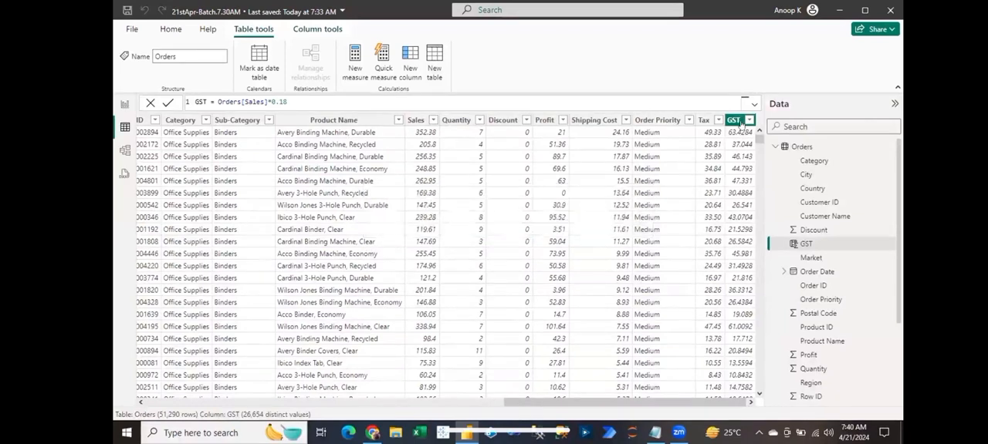
# - Format the GST column as Decimal number
pyautogui.click(748, 120)
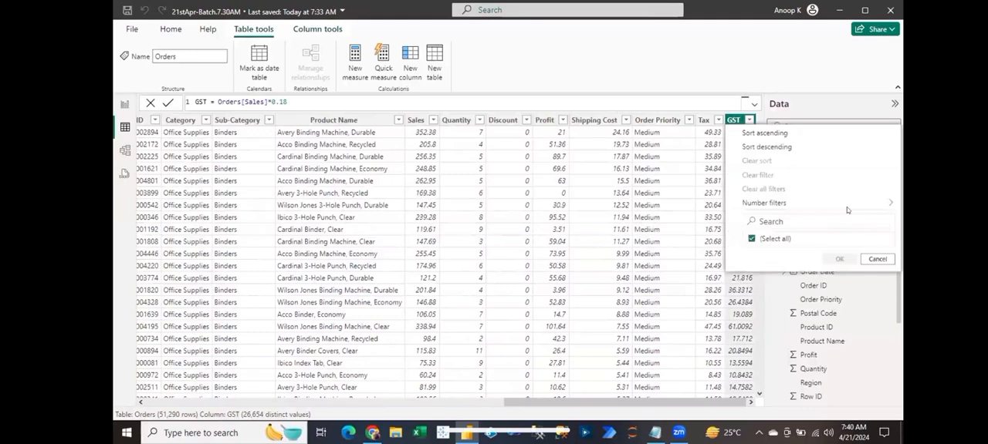
pyautogui.click(708, 156)
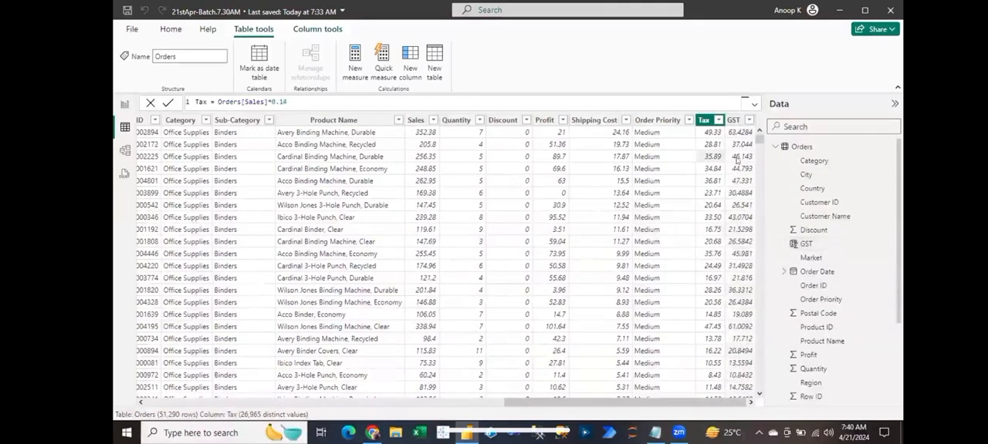
pyautogui.click(739, 144)
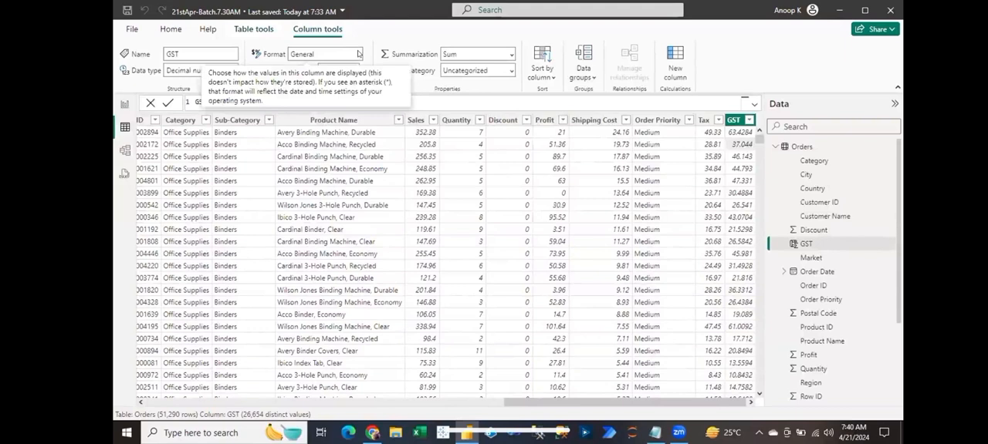
pyautogui.click(358, 54)
pyautogui.click(325, 99)
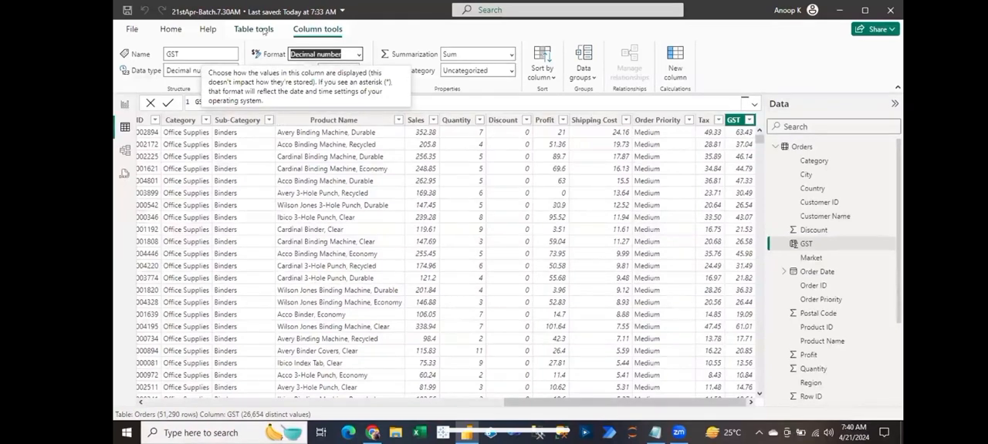
# - Add a calculated column to the Orders table with the formula Net Revenue = Orders[Sales]-Orders[Profit]
pyautogui.click(263, 29)
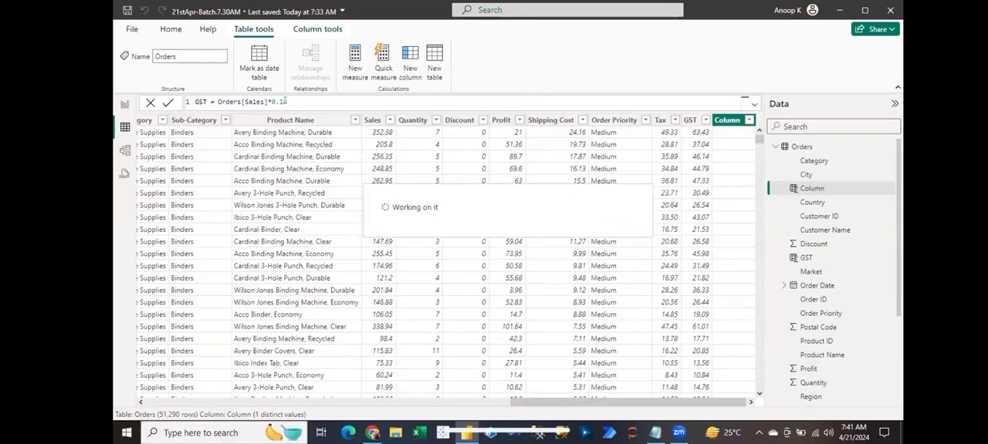
pyautogui.write('N')
pyautogui.write('et S')
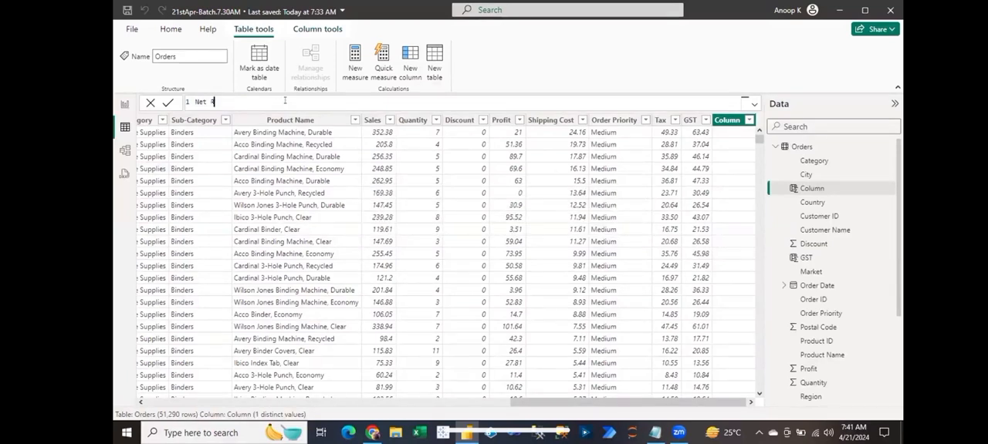
pyautogui.write('ever')
pyautogui.write('nue = Sal')
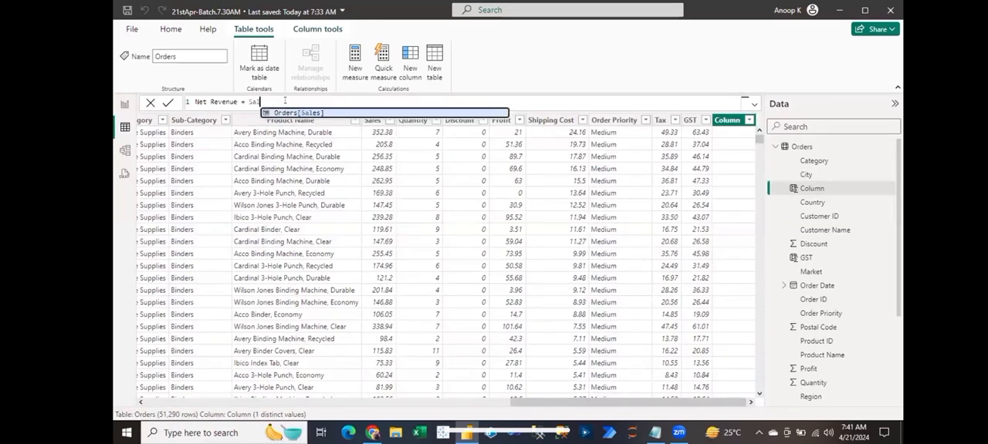
pyautogui.press('Tab')
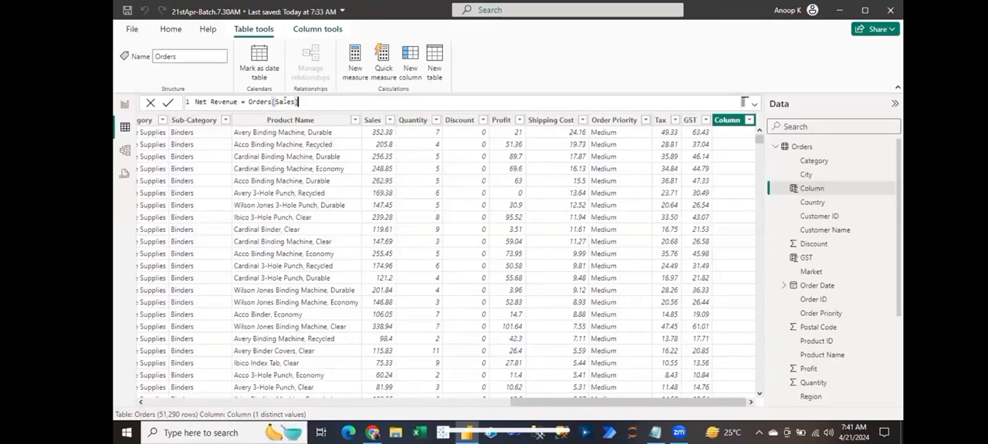
pyautogui.write('-Pr')
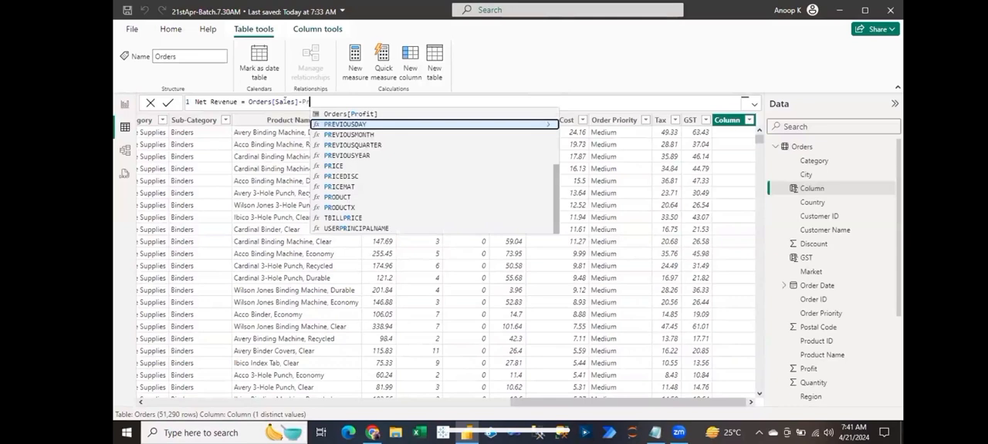
pyautogui.press('Up')
pyautogui.press('Tab')
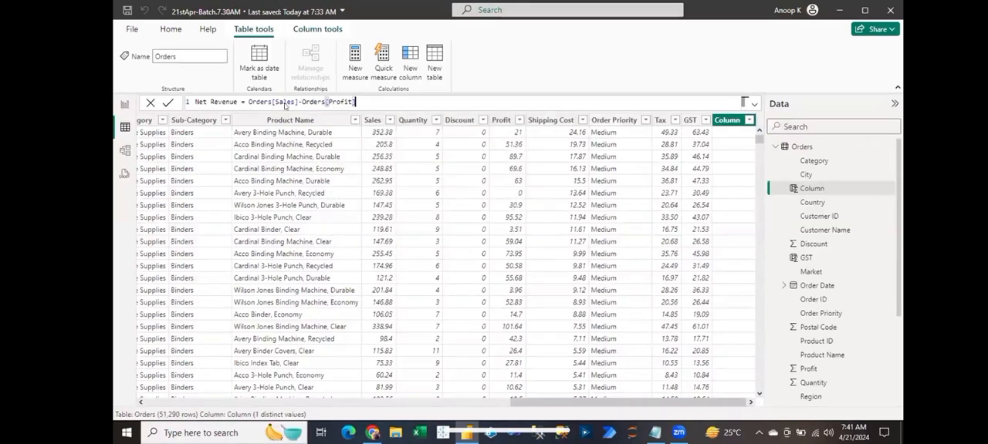
pyautogui.press('Return')
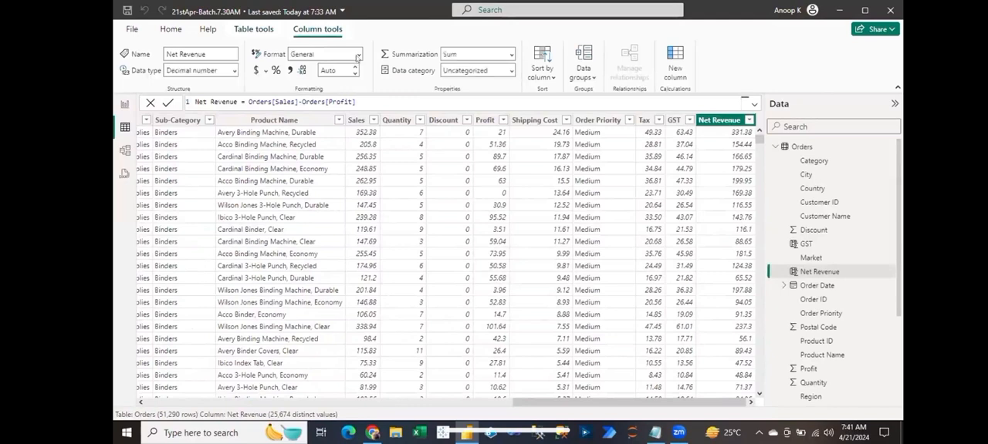
# - Format the Net Revenue column as Decimal number
pyautogui.click(357, 54)
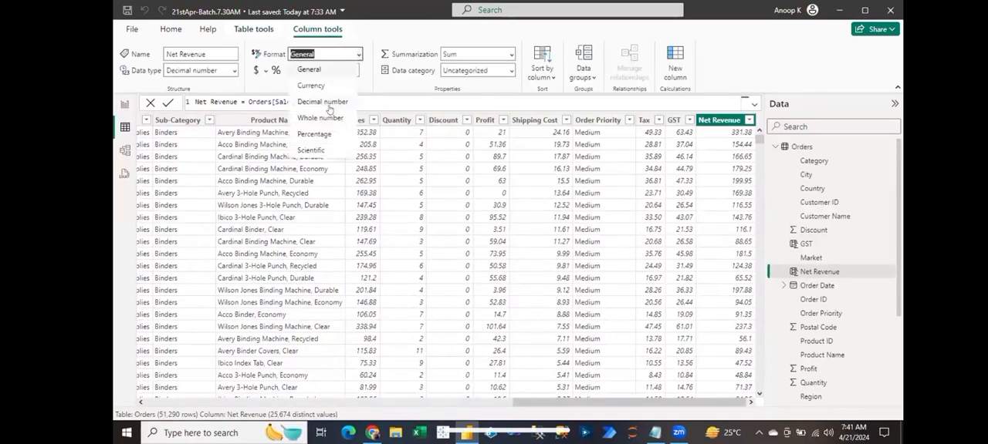
pyautogui.click(325, 104)
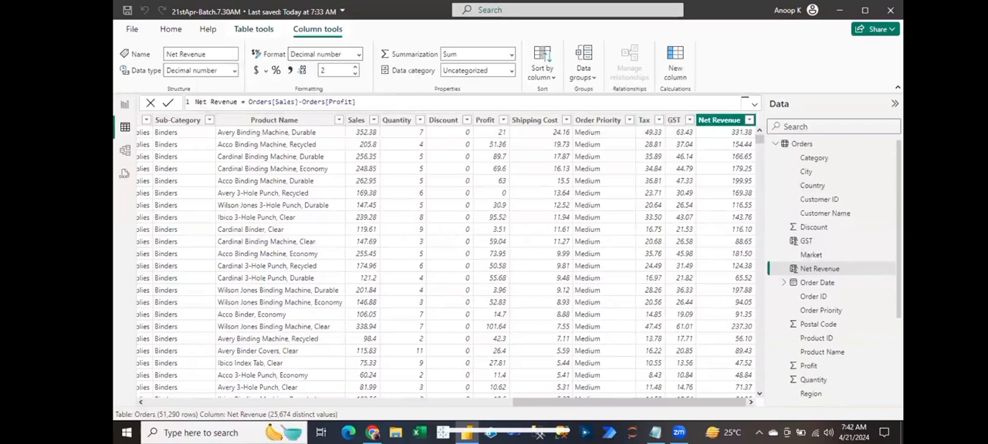
# - Review the Orders field list for the calculated columns GST, Net Revenue and Tax, and select Net Revenue
pyautogui.scroll(-1, 833, 270)
pyautogui.scroll(-1, 859, 213)
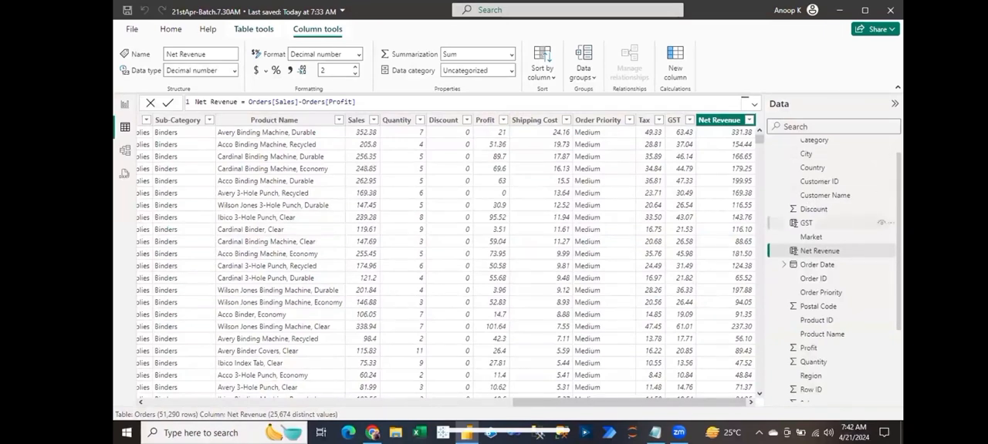
pyautogui.scroll(-1, 879, 227)
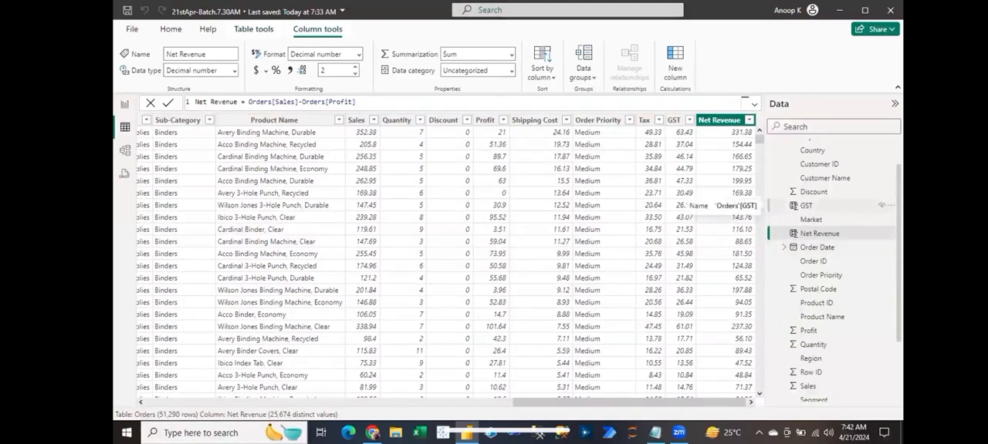
pyautogui.scroll(-3, 833, 270)
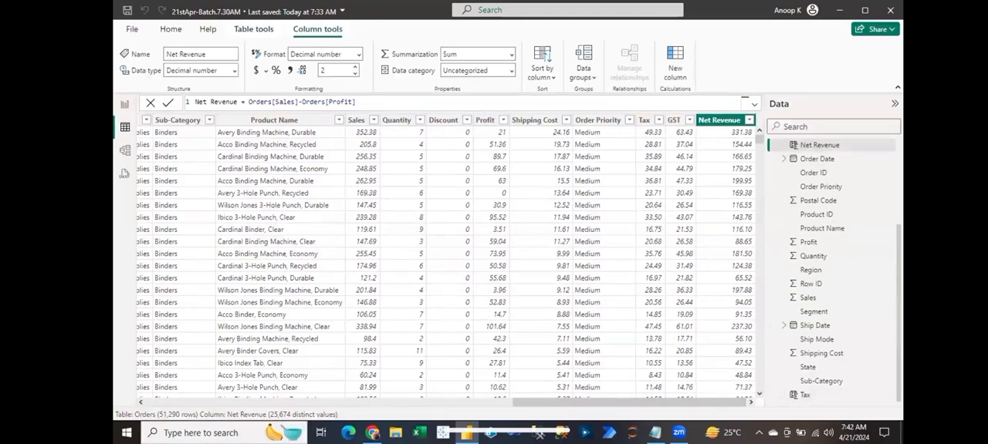
pyautogui.scroll(2, 833, 309)
pyautogui.scroll(1, 834, 247)
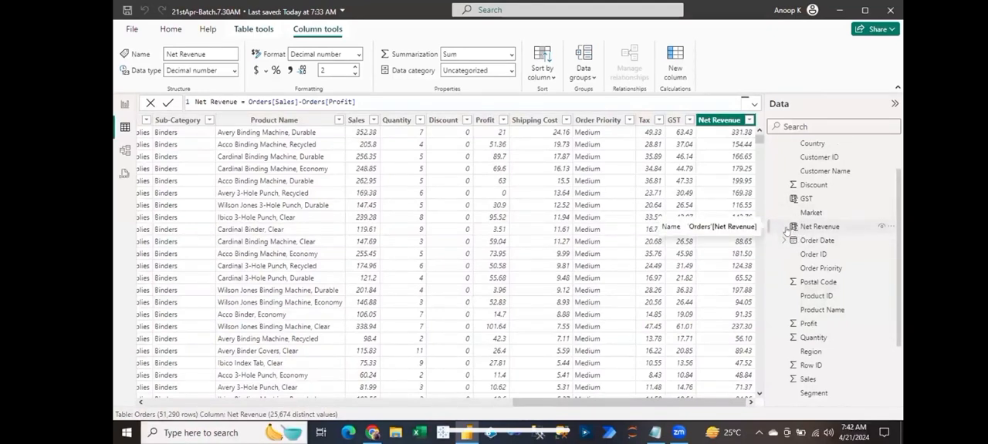
pyautogui.click(796, 232)
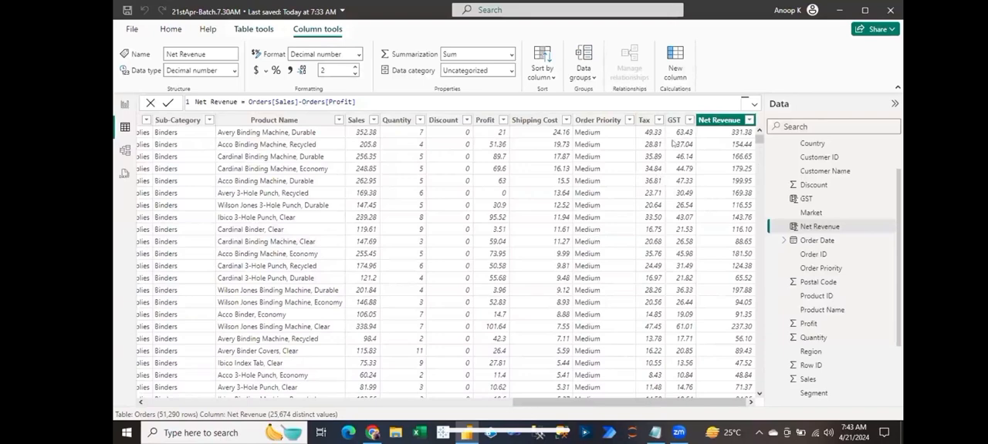
# - Switch to the Notepad formula notes and place the window beneath the Orders table's column headers for side-by-side comparison
pyautogui.click(655, 433)
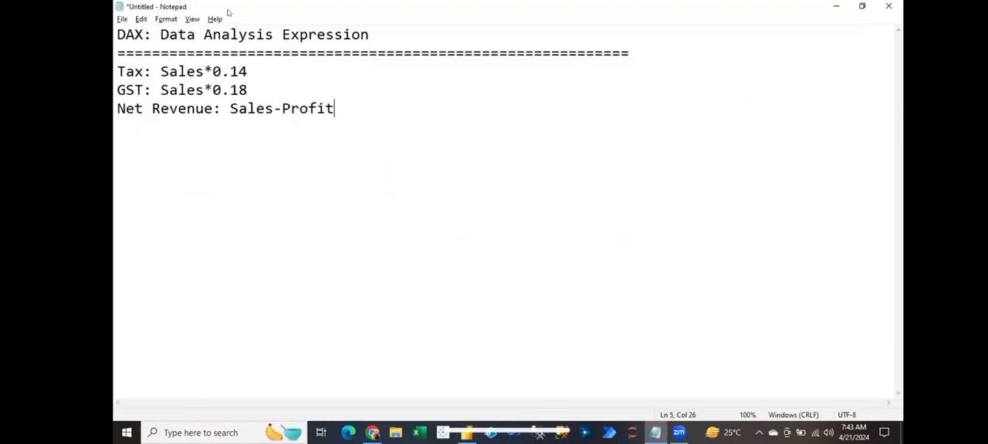
pyautogui.moveTo(229, 12); pyautogui.dragTo(533, 151)
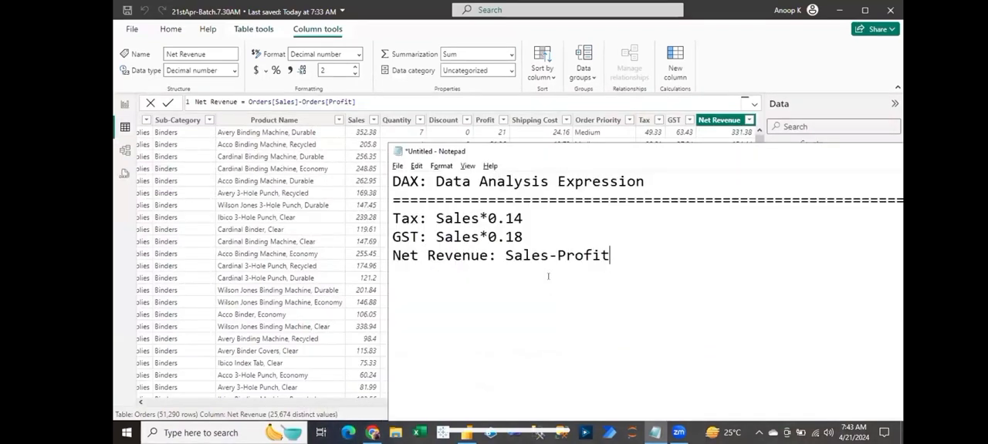
pyautogui.click(587, 136)
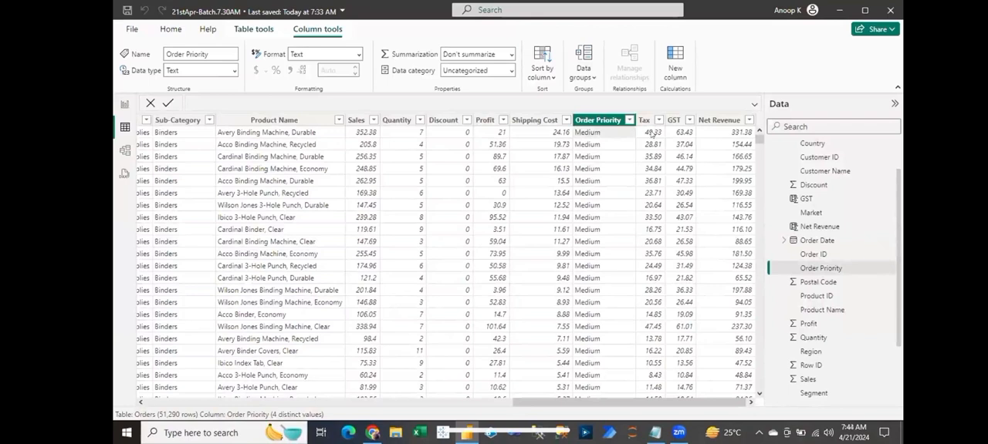
pyautogui.hotkey('alt', 'Tab')
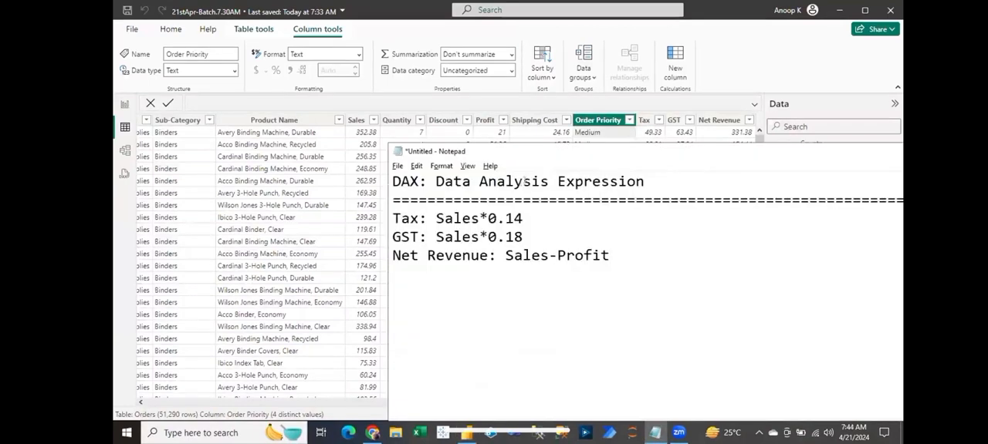
# - Compare the Tax and Net Revenue columns of the Orders table with the formulas in the Notepad notes
pyautogui.hotkey('alt', 'Tab')
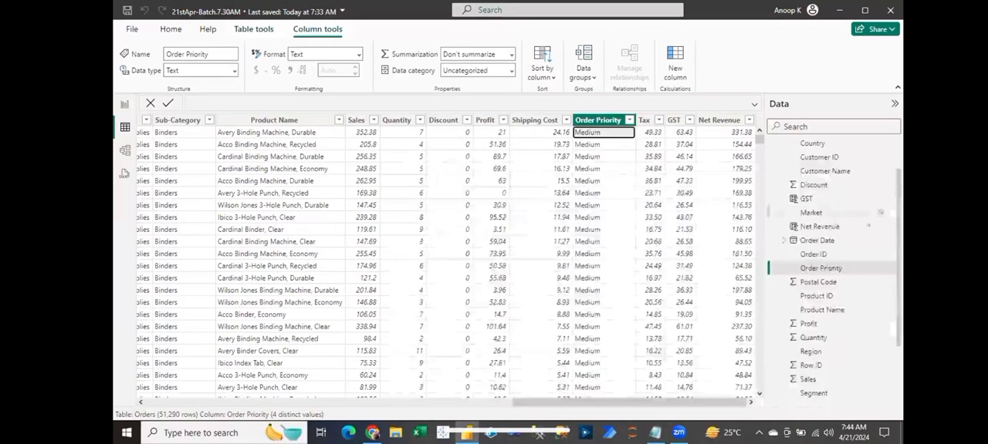
pyautogui.scroll(-3, 803, 396)
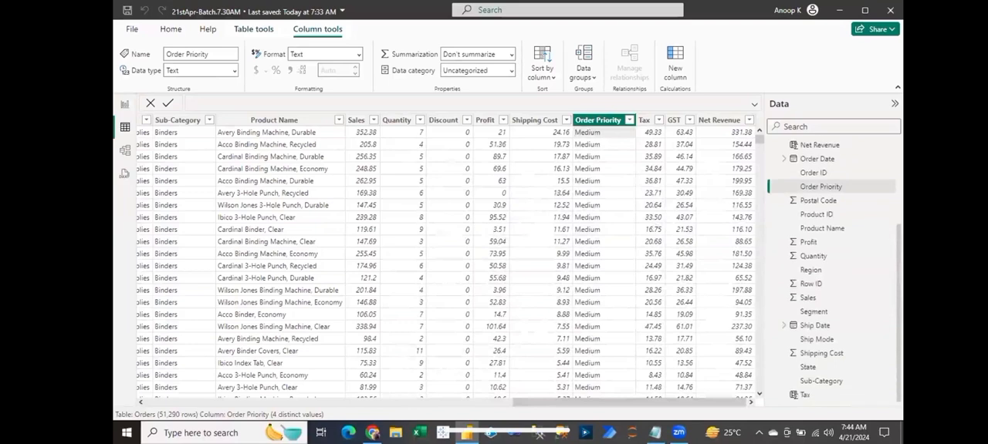
pyautogui.click(808, 396)
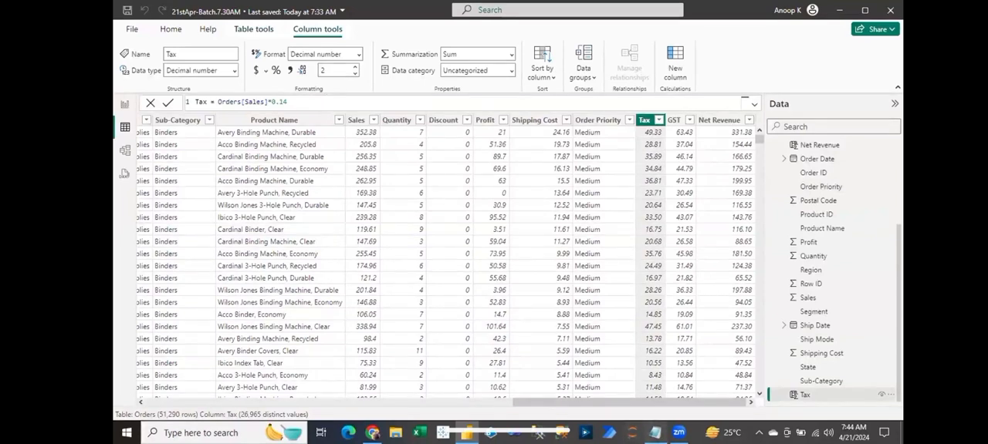
pyautogui.click(655, 433)
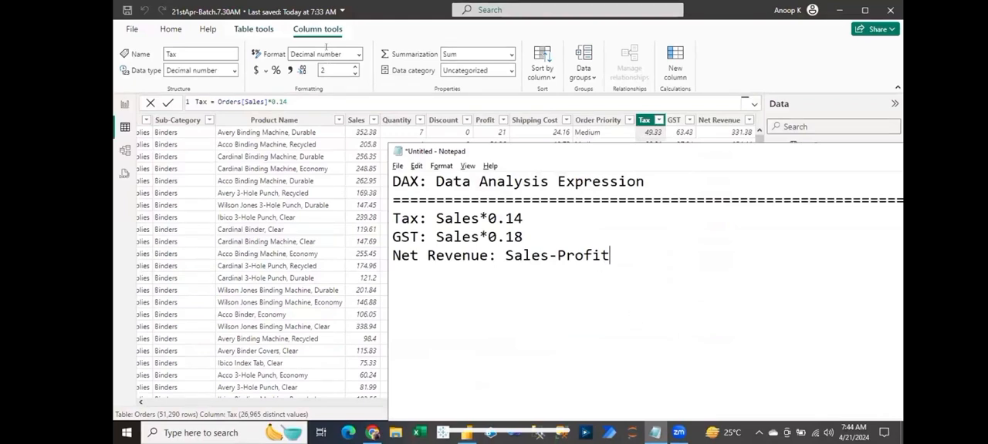
pyautogui.click(326, 48)
pyautogui.click(601, 134)
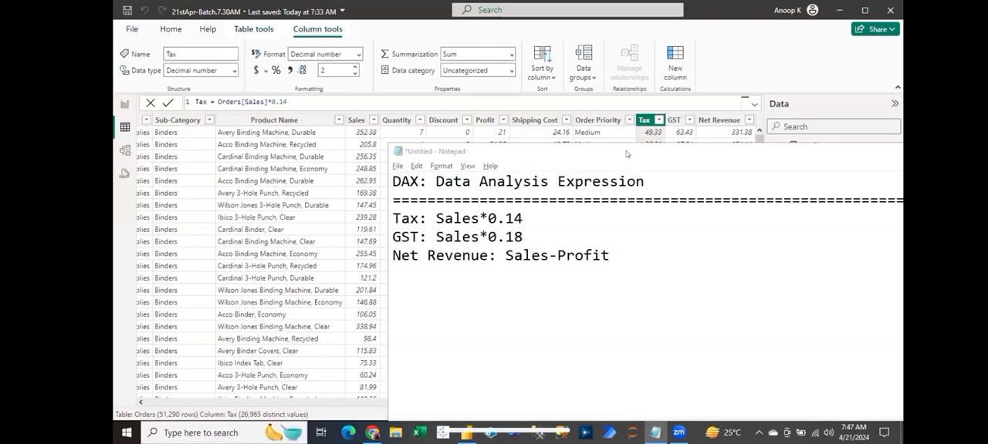
pyautogui.moveTo(627, 155); pyautogui.dragTo(591, 197)
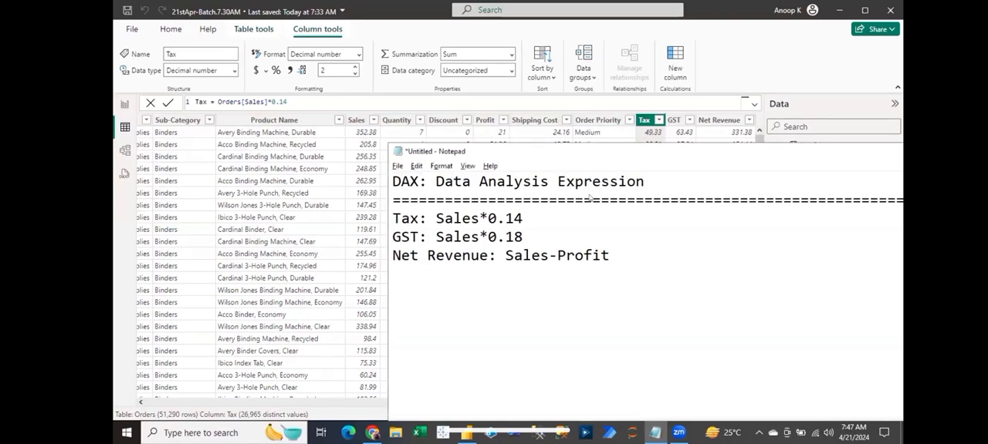
pyautogui.click(730, 135)
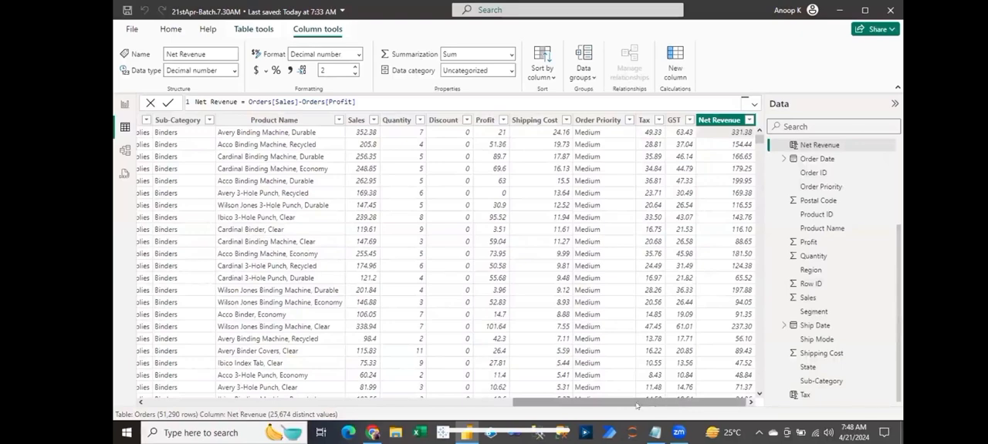
# - Look up the distinct values of the Orders table's Segment column in its filter list without applying a filter
pyautogui.moveTo(633, 403); pyautogui.dragTo(406, 366)
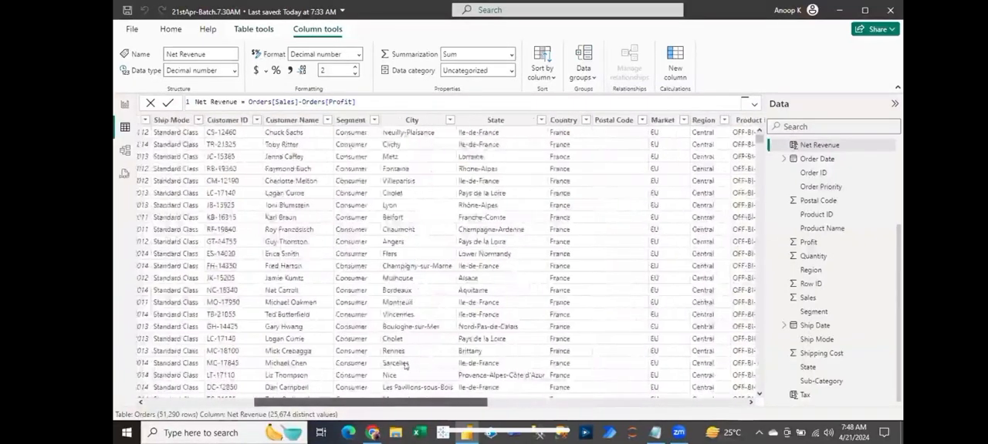
pyautogui.click(371, 121)
pyautogui.click(374, 120)
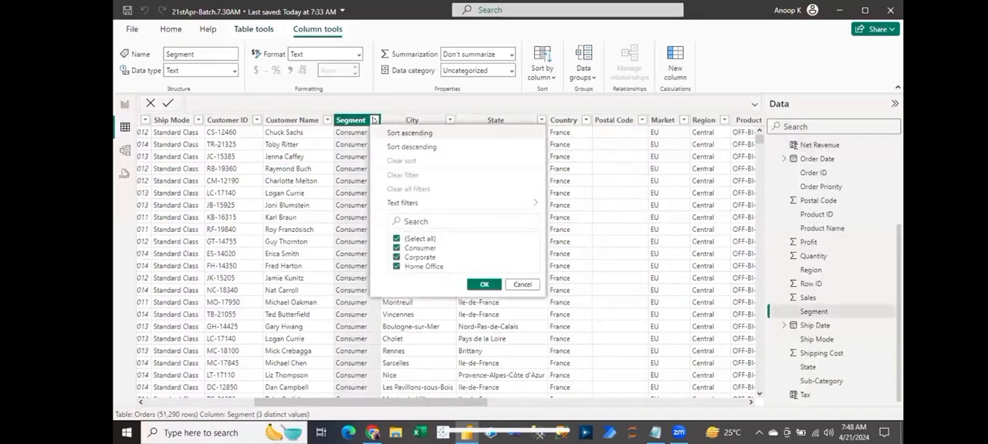
pyautogui.click(524, 285)
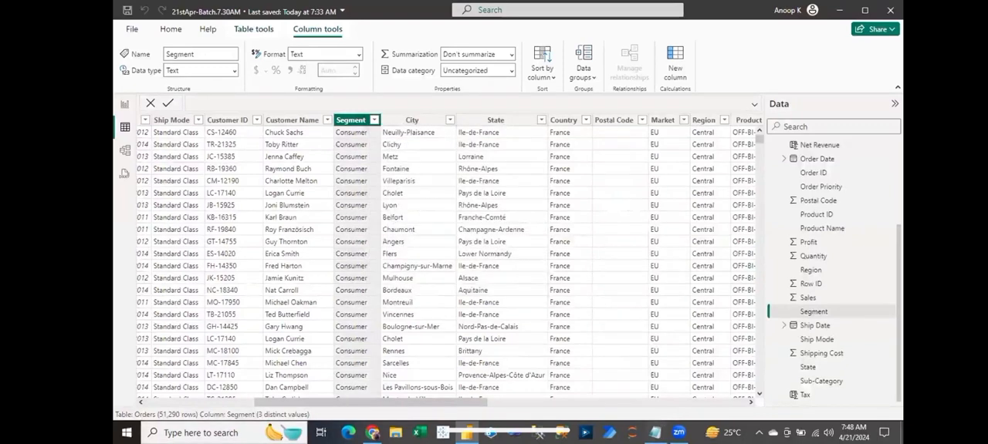
# - Switch to the Notepad notes and add a divider of equals signs and the heading "Segment:" beneath the Net Revenue formula
pyautogui.click(655, 433)
pyautogui.write('====================')
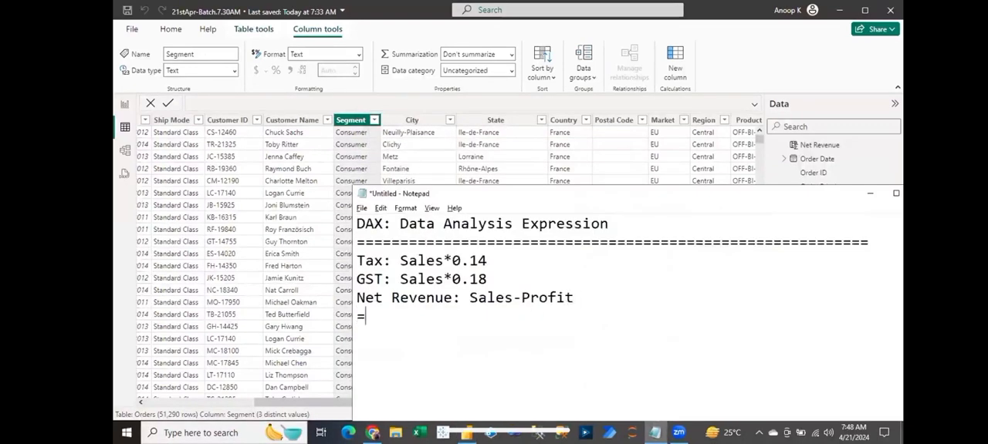
pyautogui.press('Return')
pyautogui.write('Segment:')
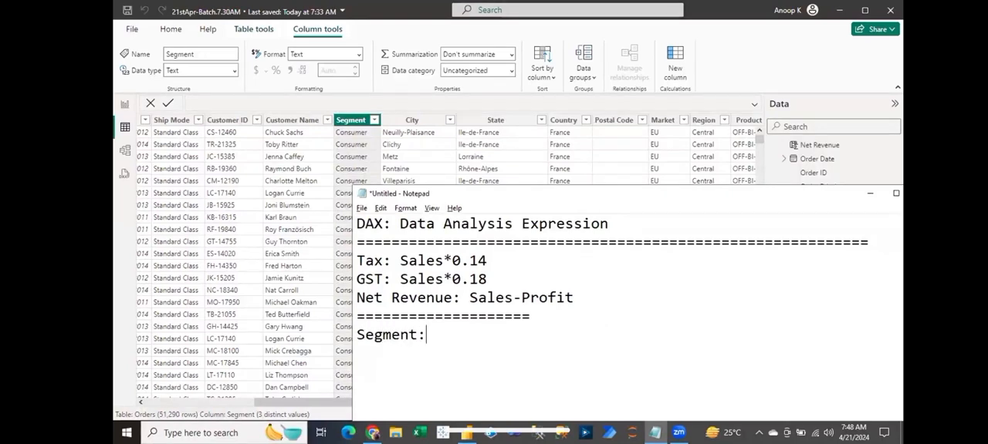
pyautogui.press('Return')
# - List the segments under the heading in the notes as 1-Consumer, 2-Corporate and 3-Home Office
pyautogui.write('1-Consumer')
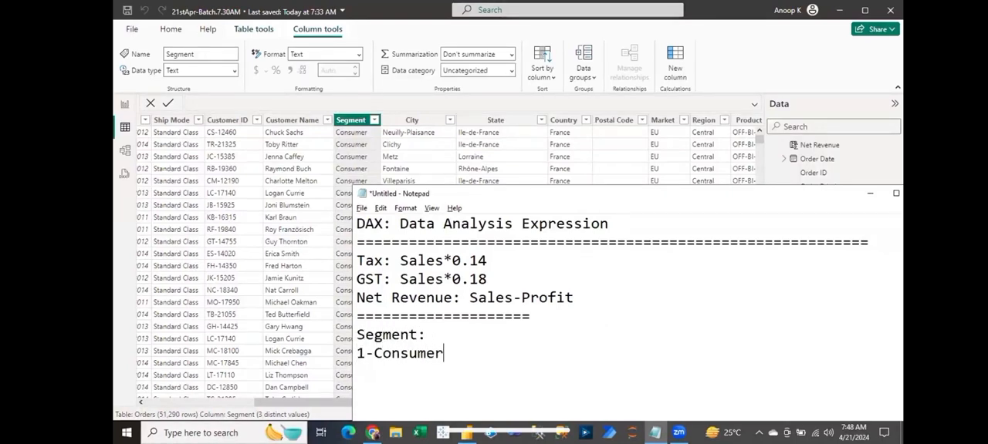
pyautogui.press('Return')
pyautogui.write('2-Corporate')
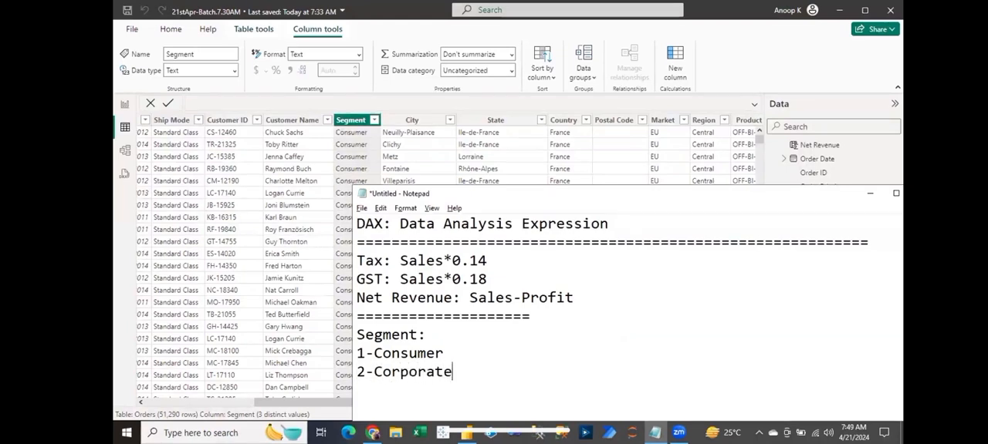
pyautogui.press('Return')
pyautogui.write('3-Home Office')
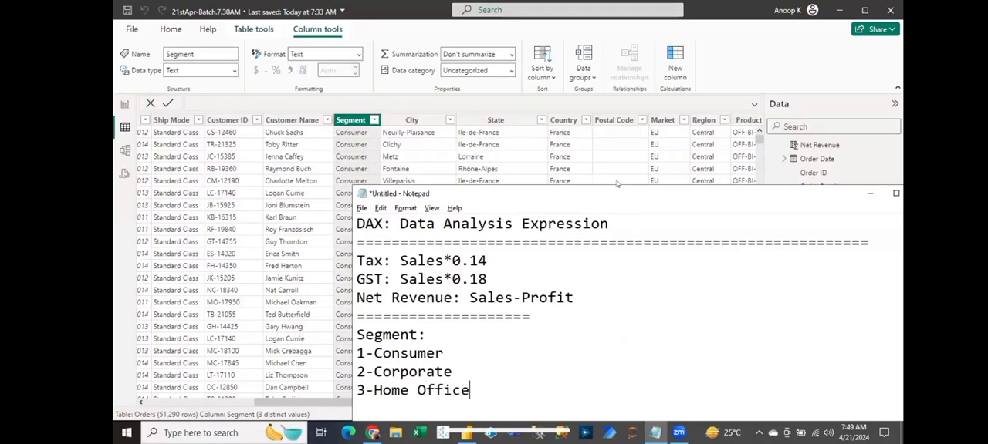
# - Append an arrow and a manager's name to each segment line, using one name for Consumer and another for both Corporate and Home Office
pyautogui.moveTo(616, 189); pyautogui.dragTo(602, 79)
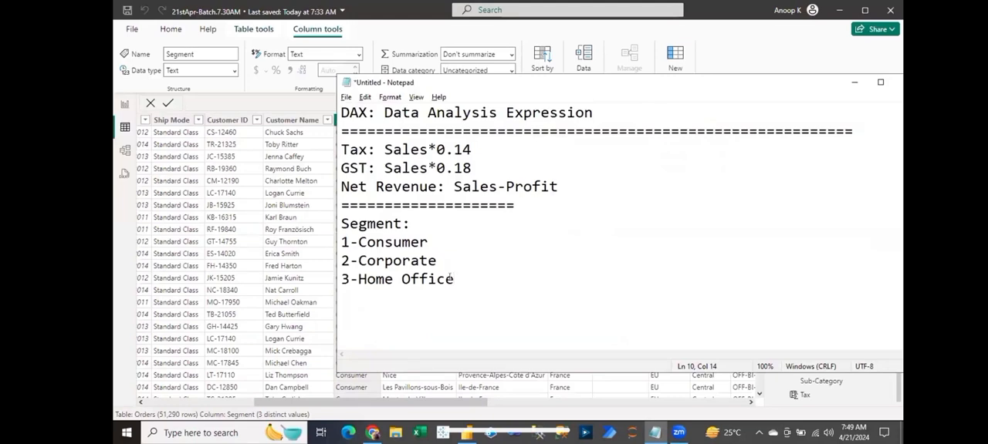
pyautogui.moveTo(454, 280); pyautogui.dragTo(340, 223)
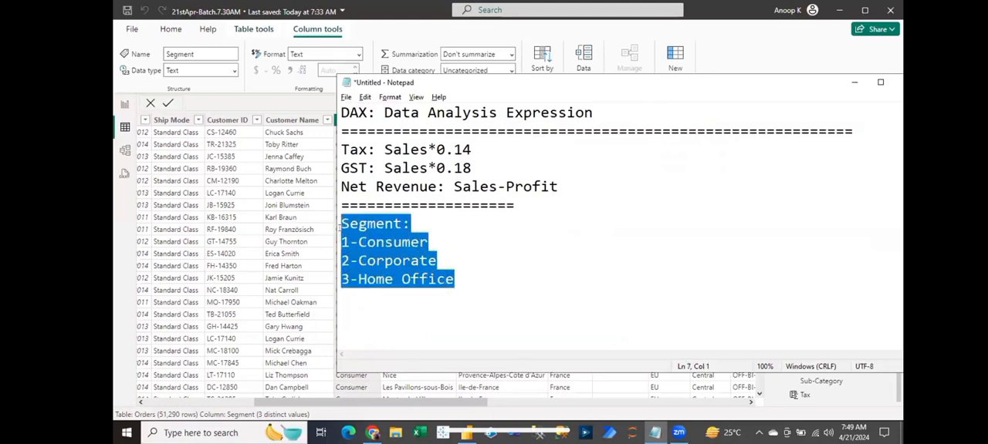
pyautogui.click(429, 243)
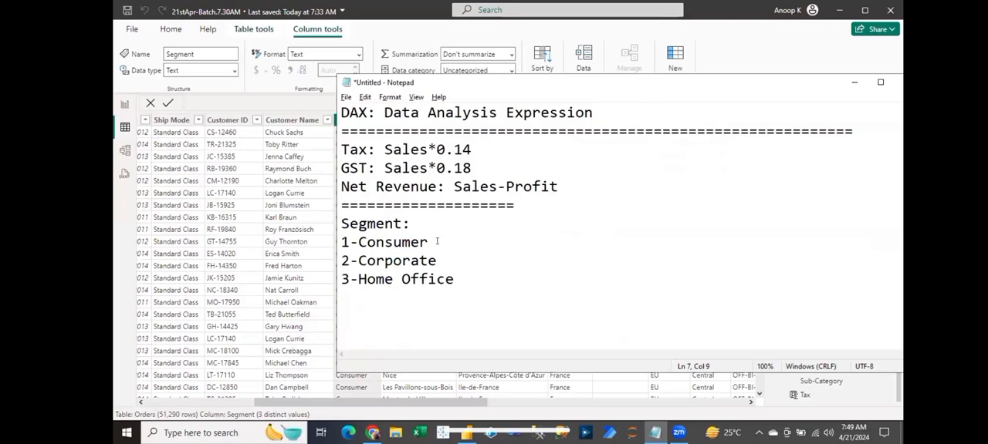
pyautogui.write('--->Allen')
pyautogui.click(438, 261)
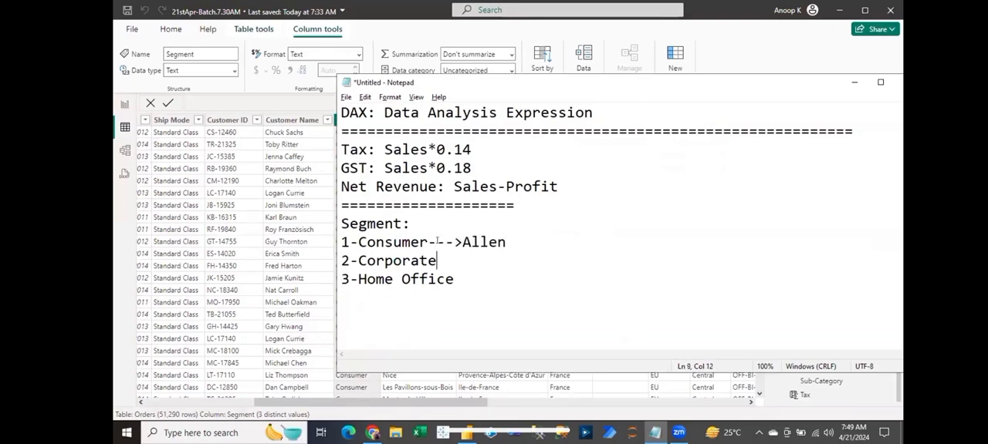
pyautogui.write('-->Peter')
pyautogui.click(454, 279)
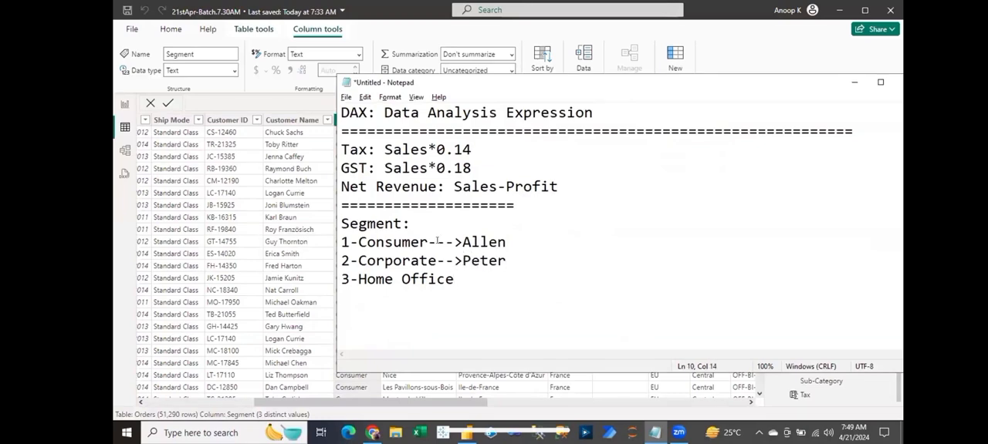
pyautogui.write('->Peter')
# - Highlight Consumer and the three segment-to-manager lines in the notes to review the assignment rule
pyautogui.moveTo(357, 241); pyautogui.dragTo(429, 242)
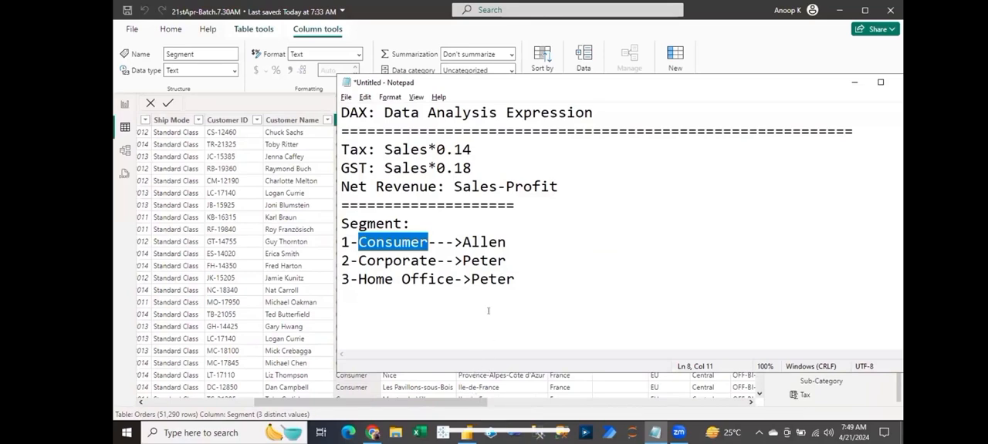
pyautogui.click(494, 281)
pyautogui.moveTo(516, 279); pyautogui.dragTo(323, 235)
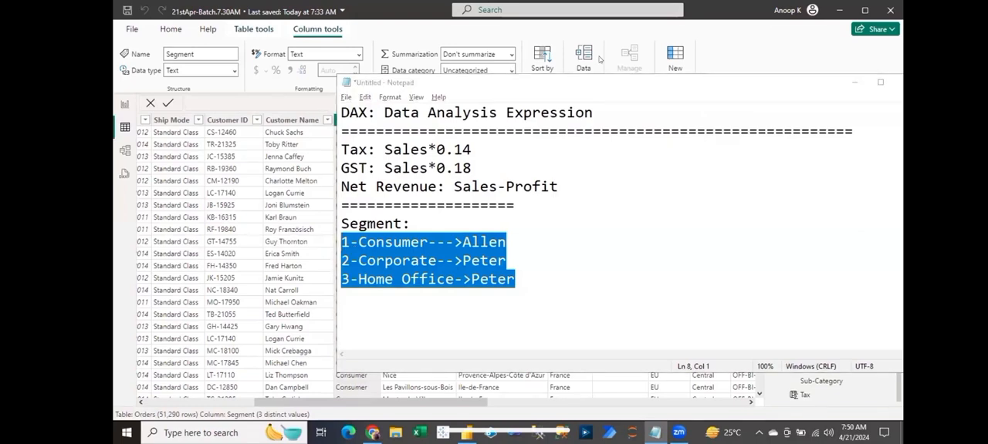
# - Switch back to Power BI and start a new calculated column in the Orders table with the formula RegionalManager = IF(
pyautogui.click(285, 206)
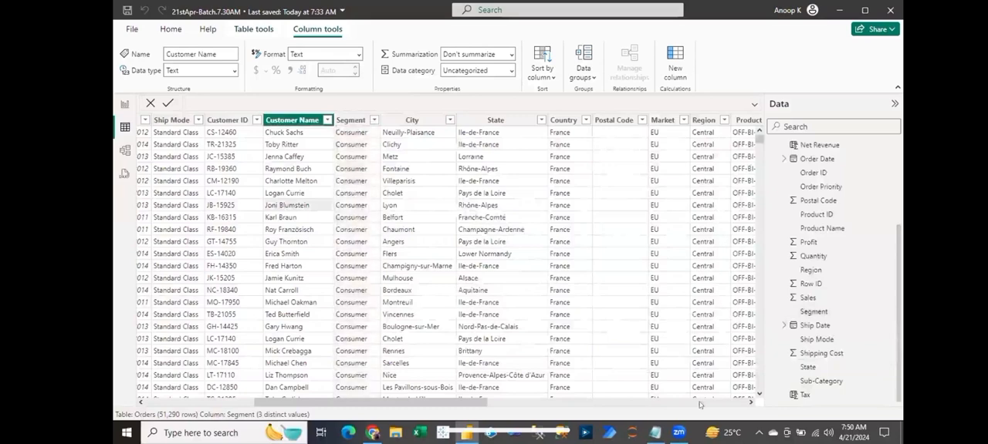
pyautogui.click(751, 403)
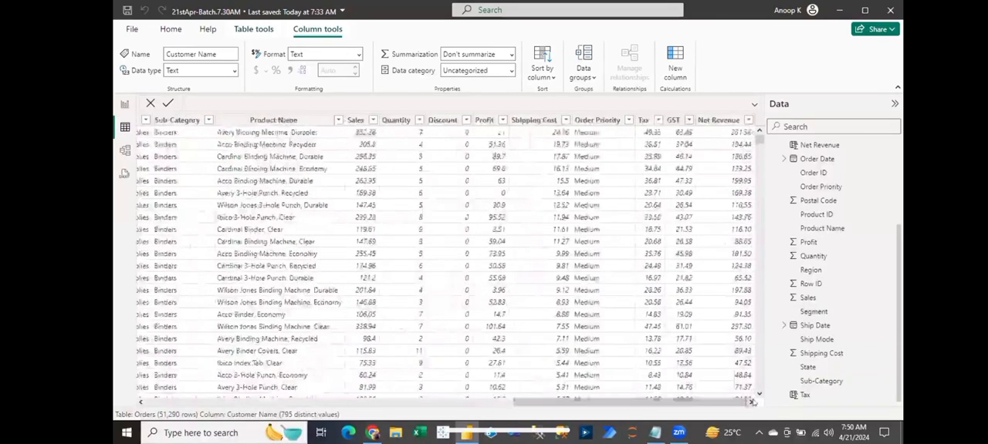
pyautogui.click(718, 119)
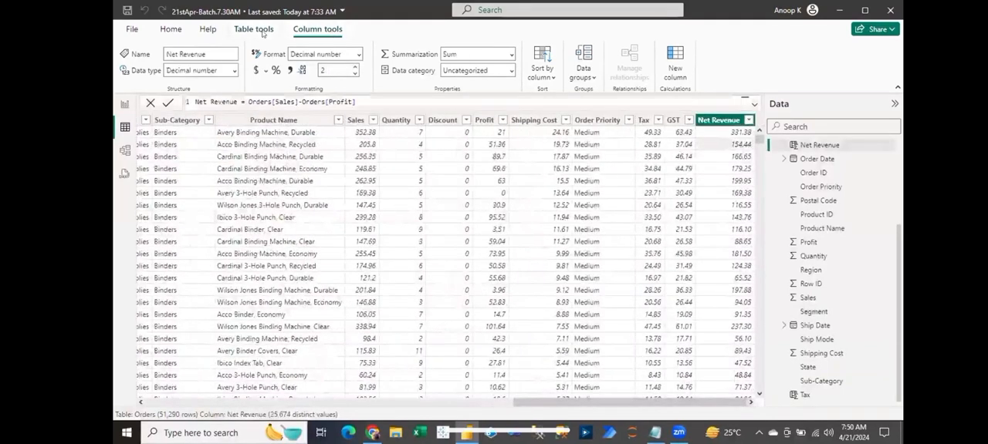
pyautogui.click(259, 30)
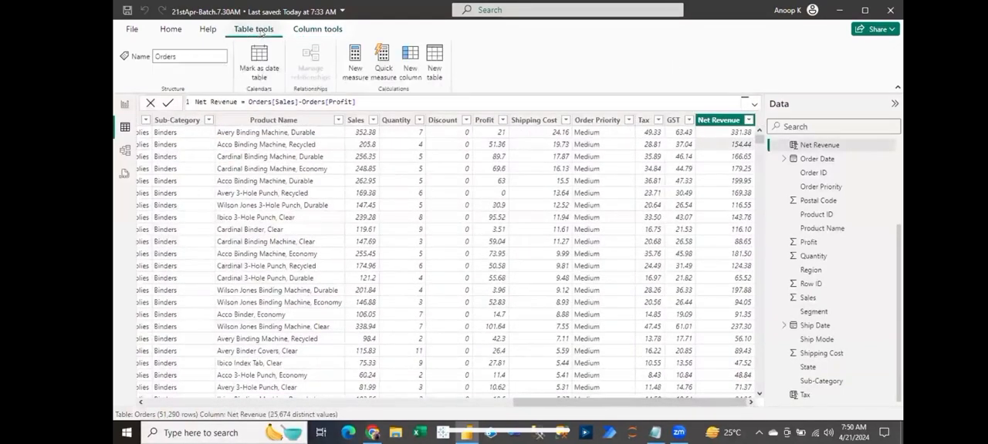
pyautogui.click(411, 68)
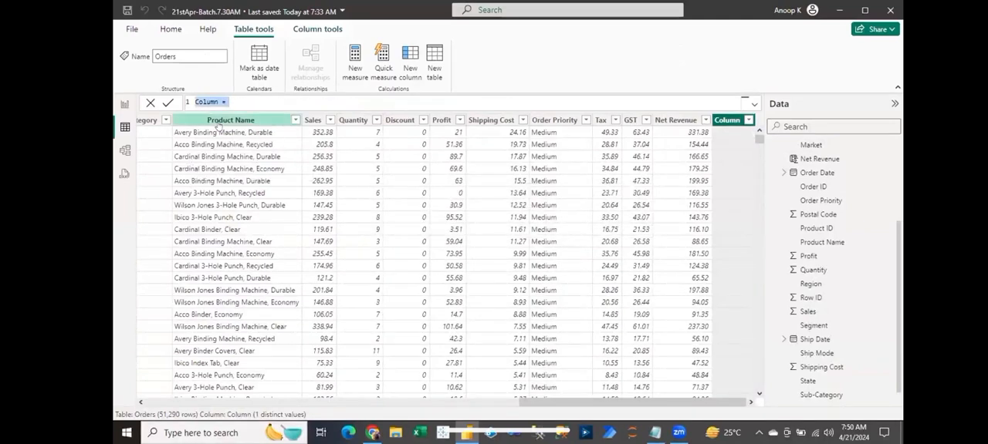
pyautogui.write('Region')
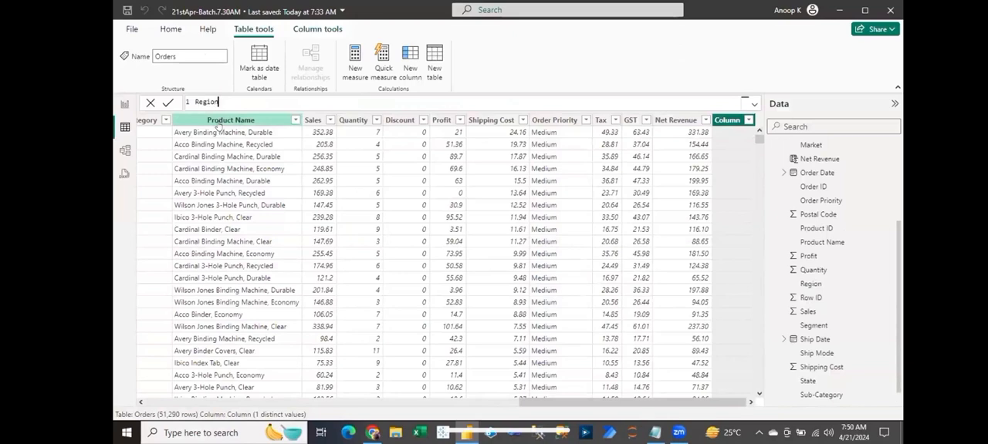
pyautogui.write('alManager = if')
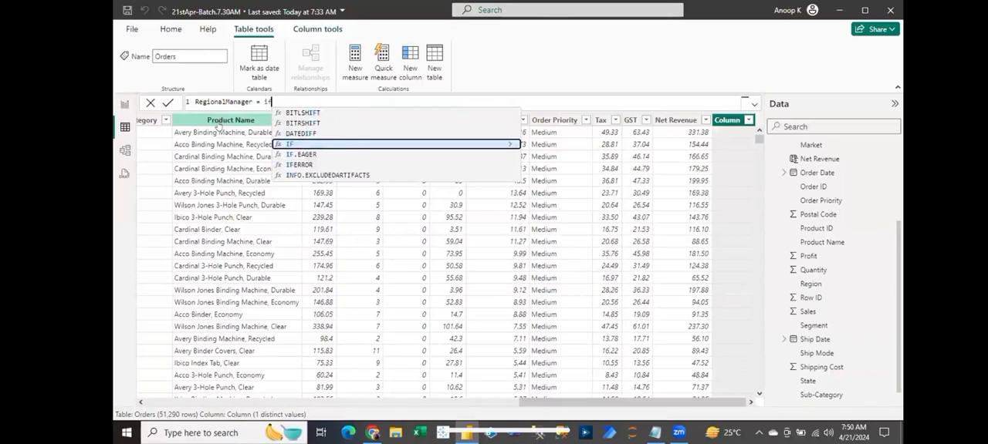
pyautogui.press('Tab')
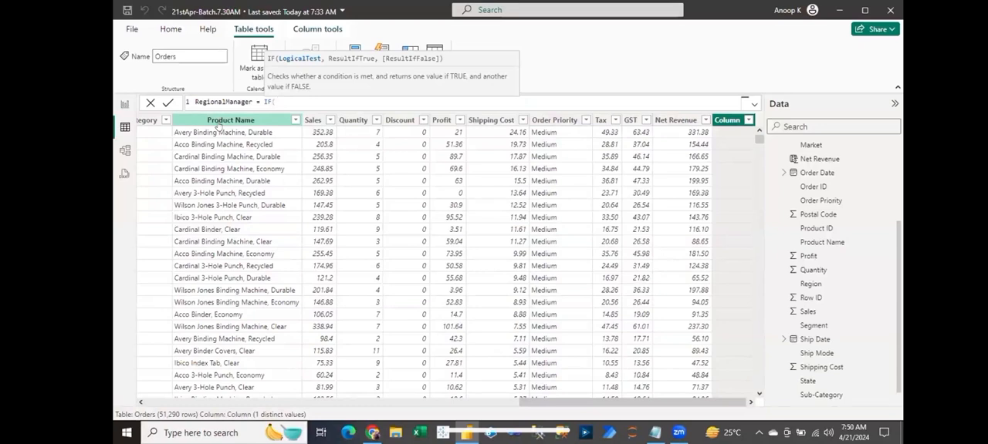
# - Complete the RegionalManager formula so Orders[Segment]="Consumer" returns the Consumer manager's name and every other segment returns the second manager's name
pyautogui.write('Orders[Segment]')
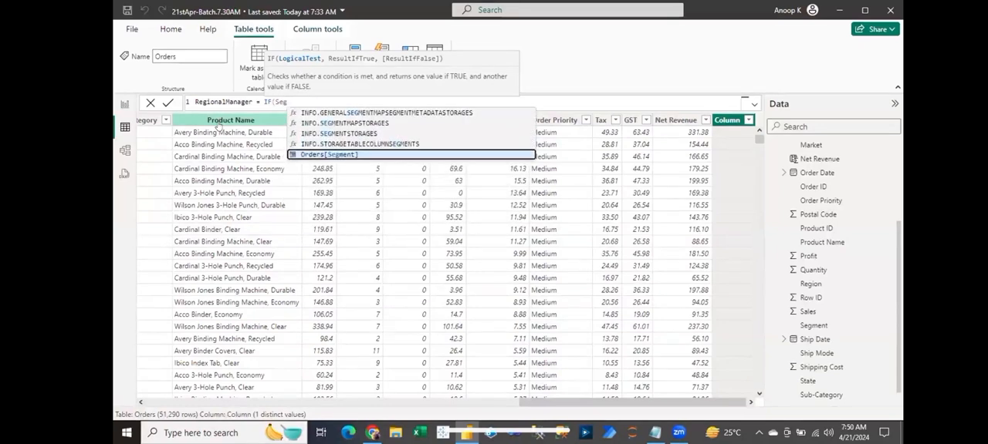
pyautogui.press('Tab')
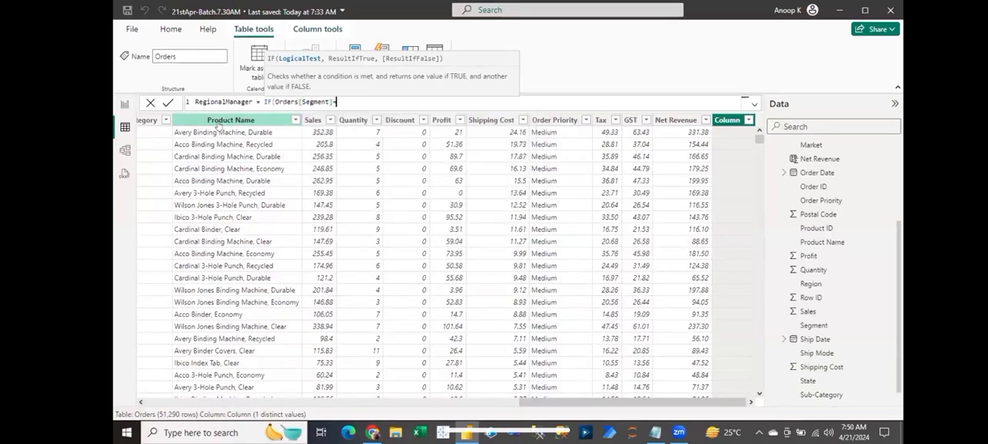
pyautogui.write('="Consumer","Aller')
pyautogui.write('",')
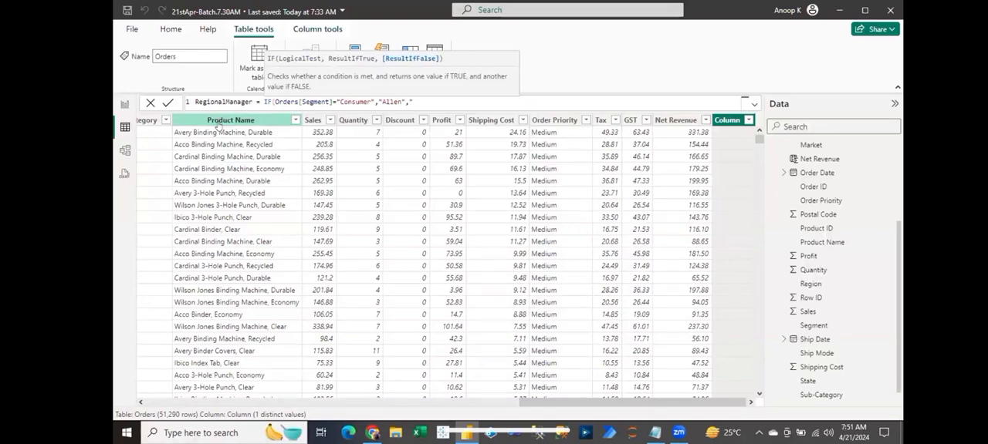
pyautogui.write('"Peter"')
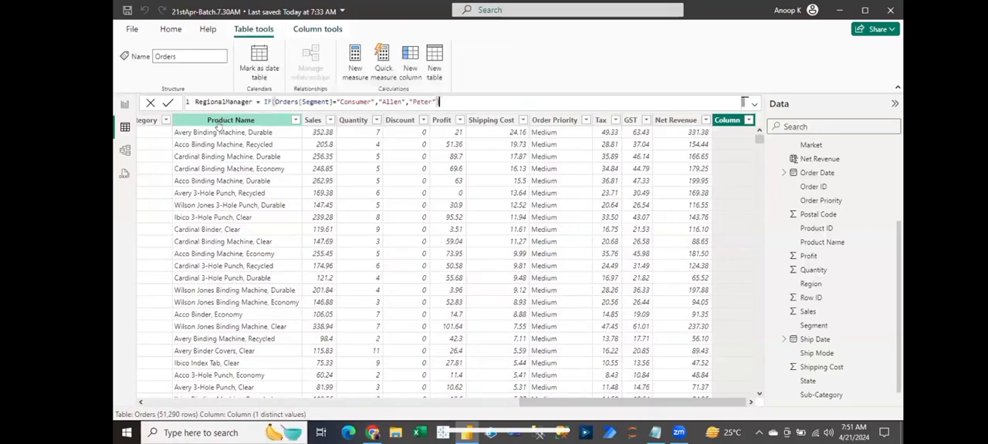
pyautogui.write(')')
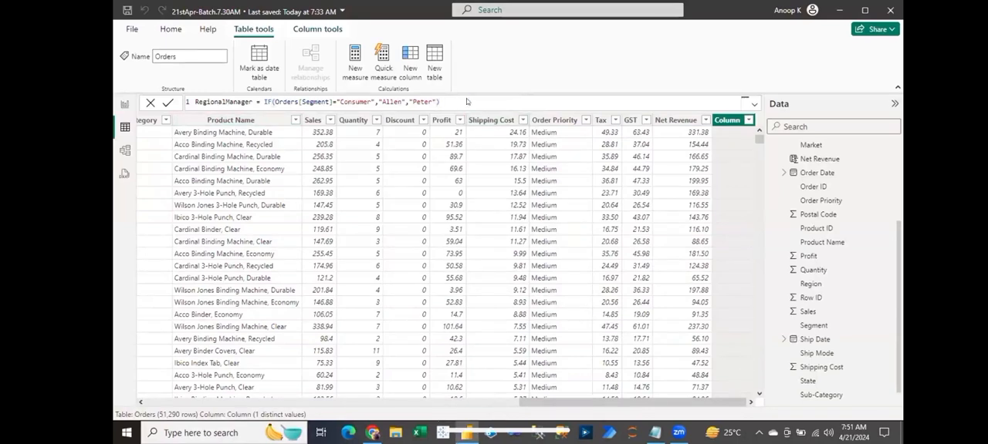
pyautogui.press('Return')
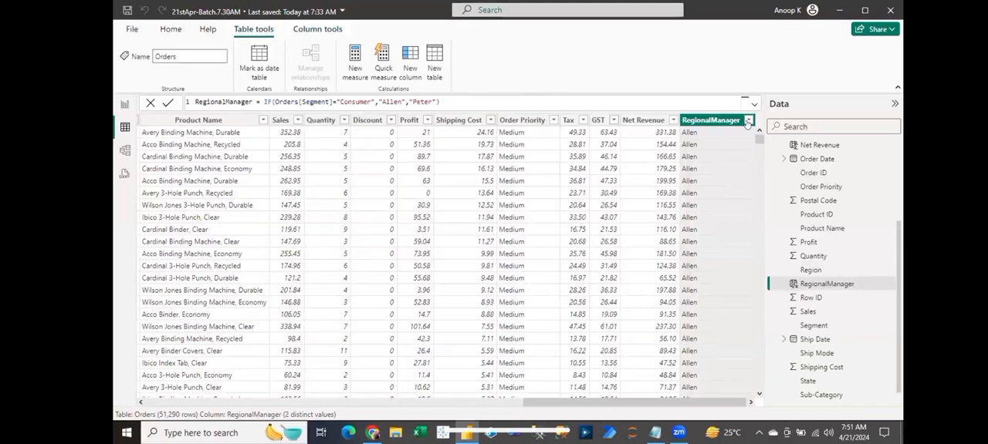
# - Filter RegionalManager to the Consumer manager only and check which segments the Segment column's filter list offers
pyautogui.click(747, 120)
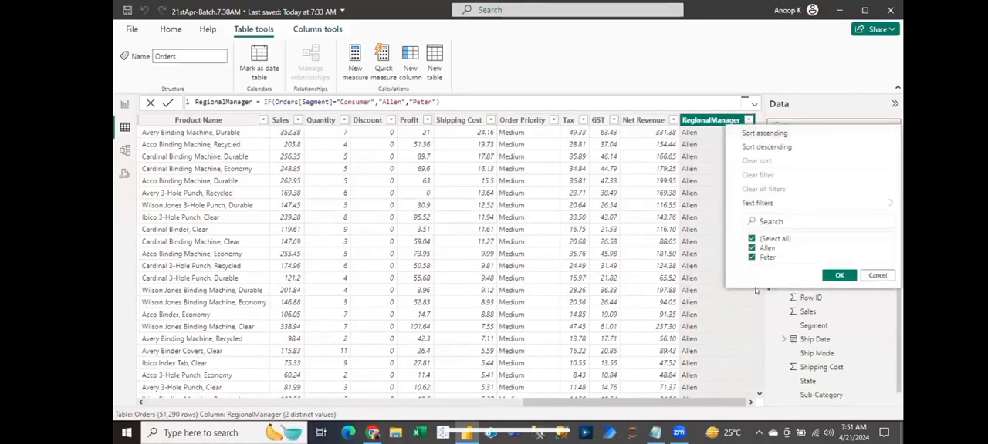
pyautogui.click(752, 257)
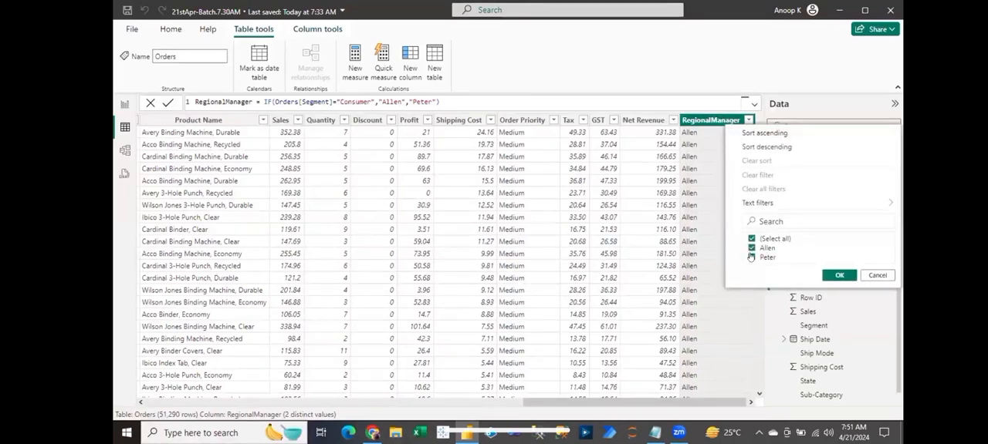
pyautogui.click(839, 276)
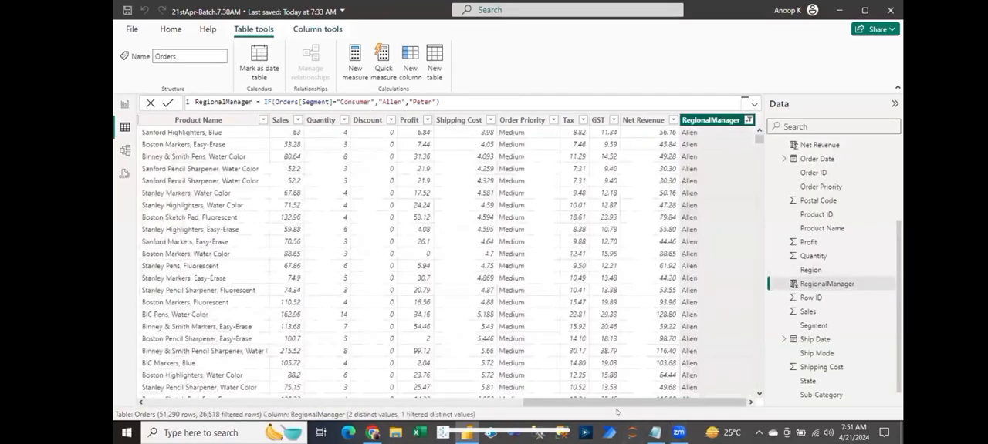
pyautogui.click(440, 402)
pyautogui.click(440, 402)
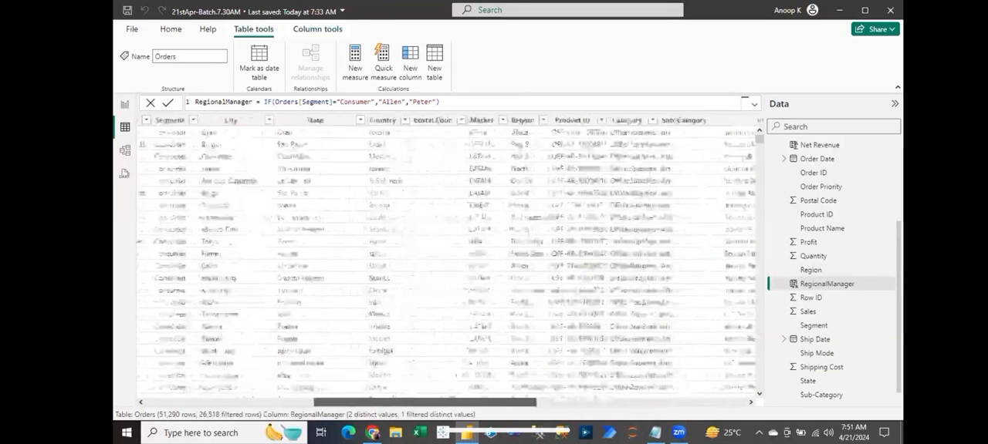
pyautogui.click(363, 121)
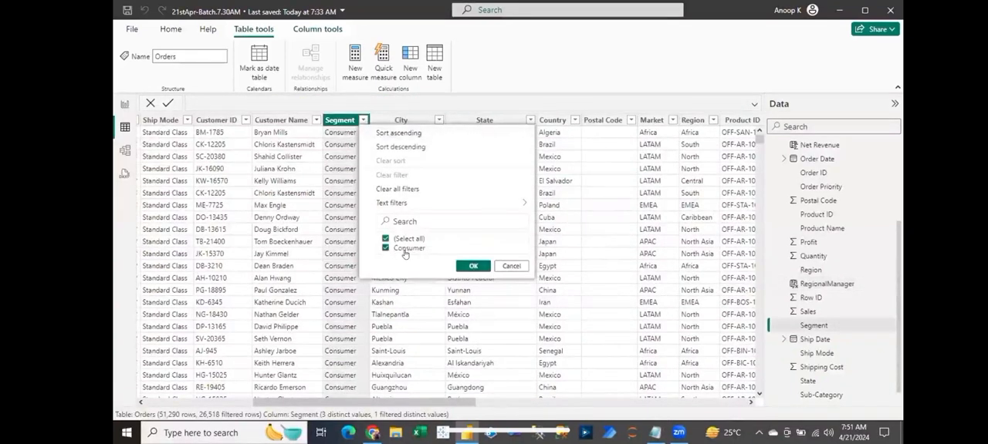
pyautogui.click(505, 264)
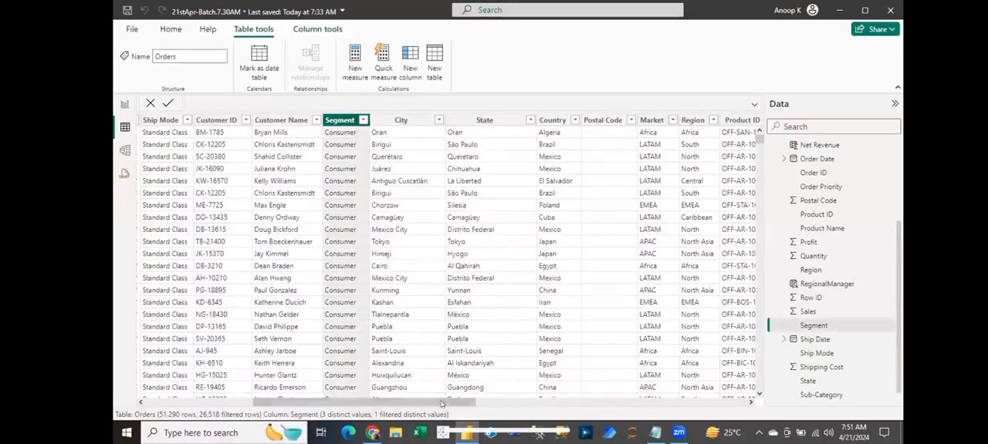
# - Switch the RegionalManager filter to the second manager only and check the Segment column's filter list again
pyautogui.moveTo(459, 403); pyautogui.dragTo(670, 402)
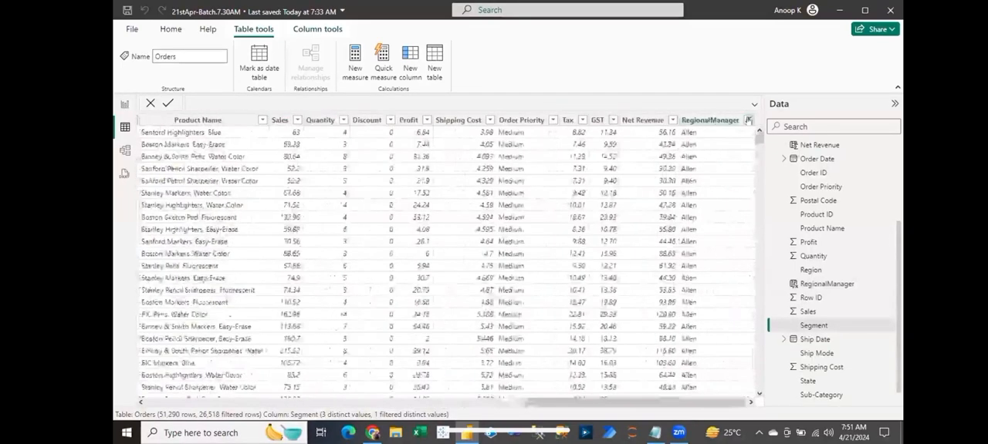
pyautogui.click(747, 120)
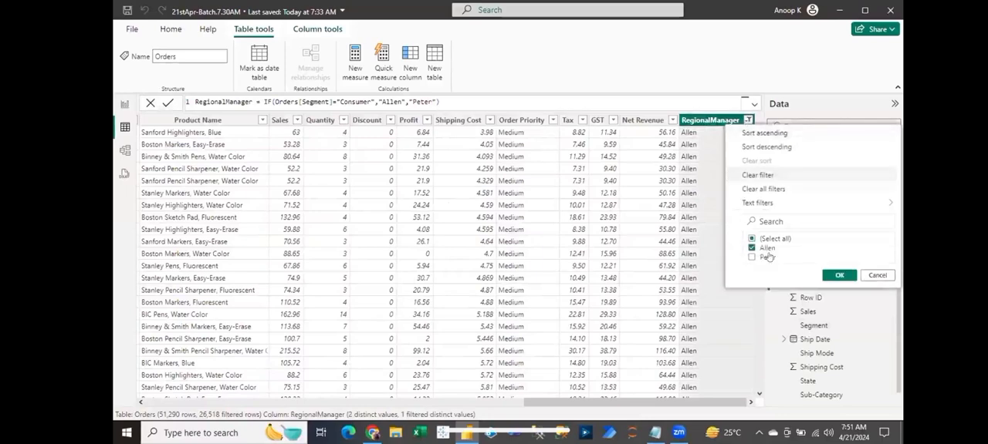
pyautogui.click(839, 276)
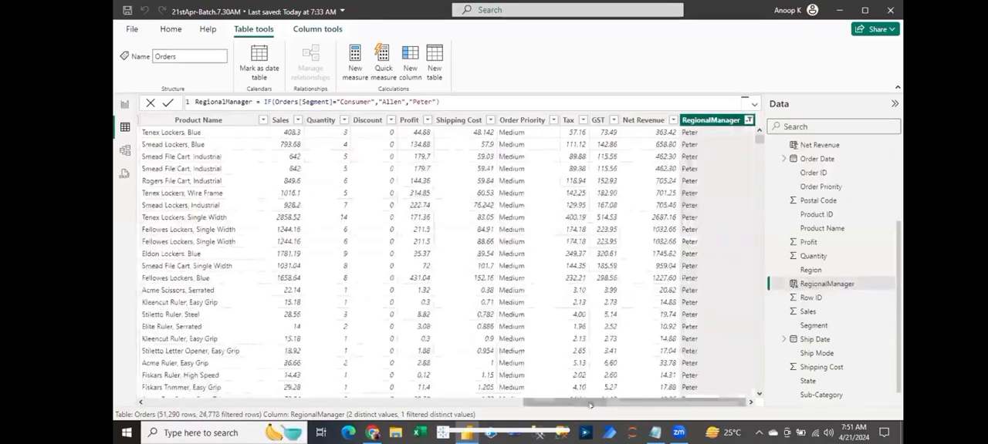
pyautogui.hscroll(-10, 338, 394)
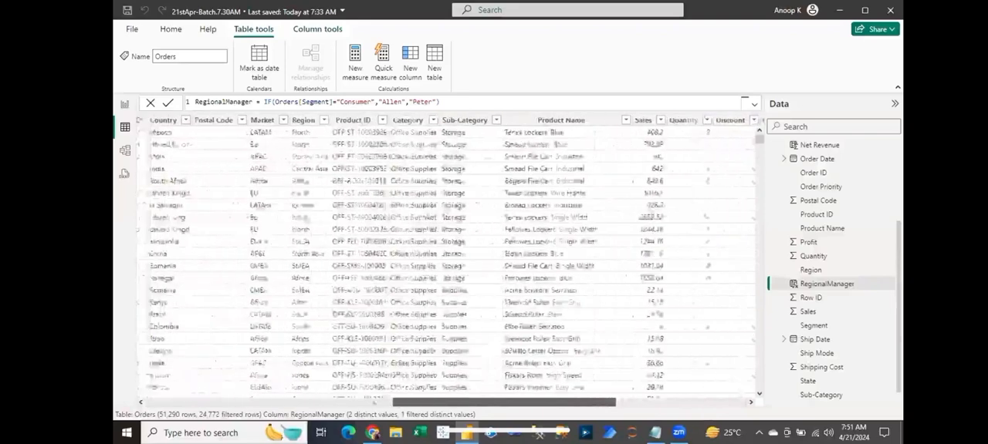
pyautogui.hscroll(-5, 337, 395)
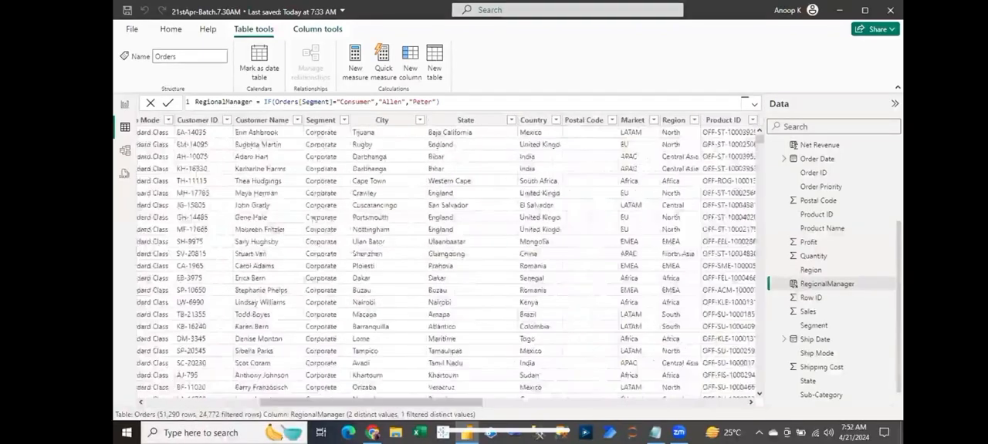
pyautogui.click(344, 120)
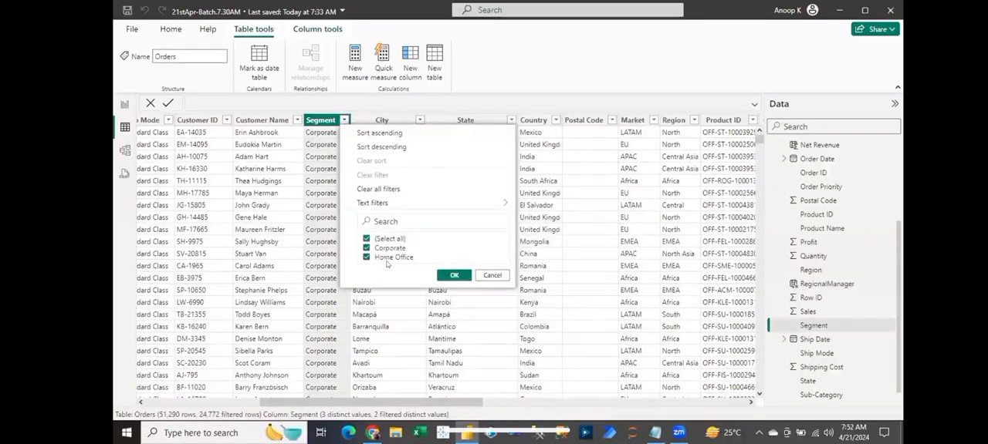
pyautogui.click(491, 275)
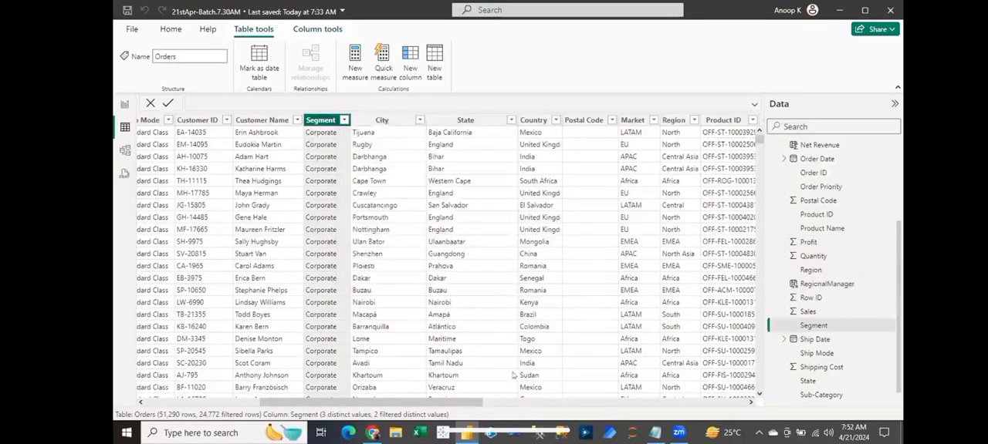
# - Reset the RegionalManager filter to include all managers
pyautogui.click(522, 402)
pyautogui.moveTo(523, 402); pyautogui.dragTo(750, 402)
pyautogui.click(740, 121)
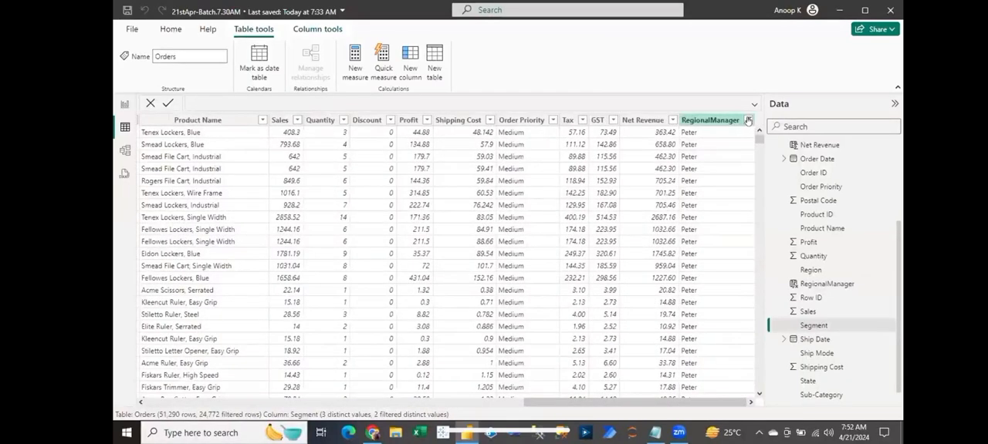
pyautogui.click(748, 120)
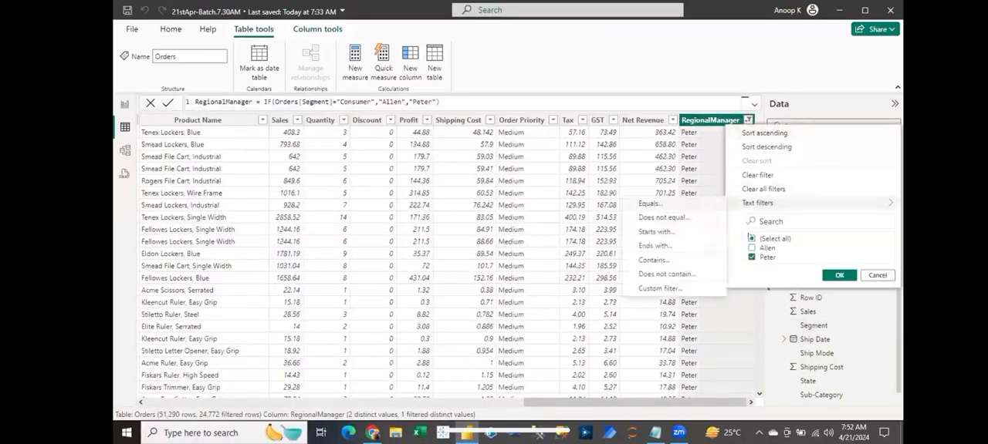
pyautogui.click(751, 239)
pyautogui.click(839, 275)
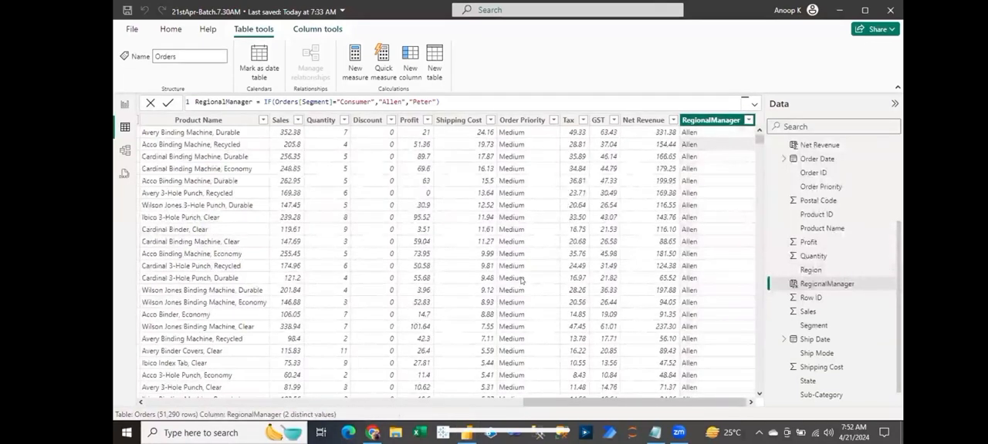
# - Switch to Notepad and highlight the manager's name assigned to Corporate to review the rule
pyautogui.click(656, 433)
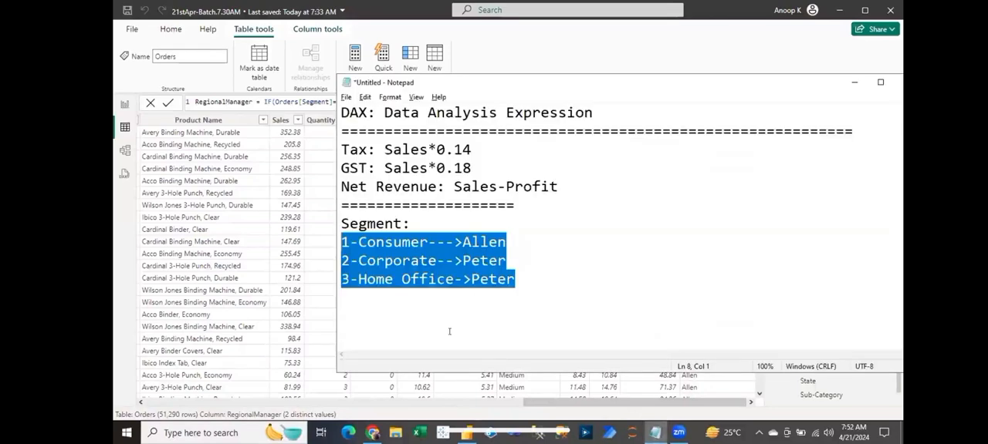
pyautogui.click(500, 261)
pyautogui.doubleClick(506, 261)
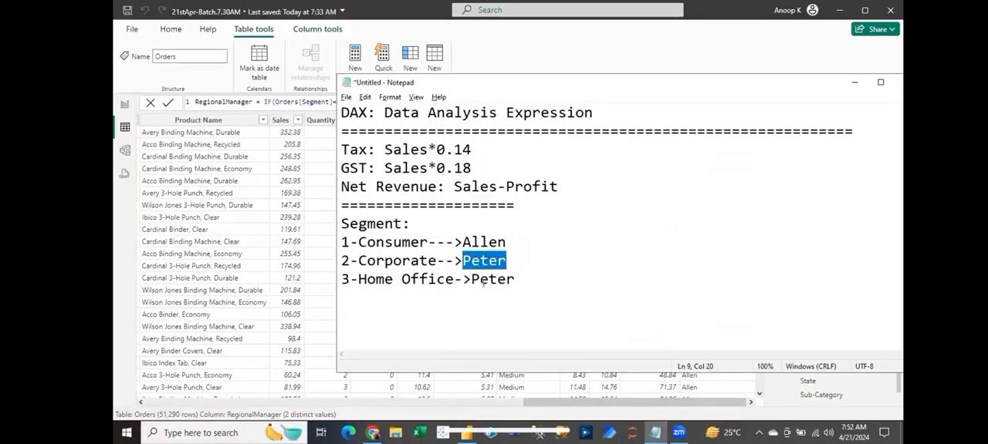
pyautogui.click(516, 280)
# - Duplicate the Segment heading and its three segment-to-manager lines below the original block in the notes, separated by blank lines
pyautogui.moveTo(527, 278); pyautogui.dragTo(317, 221)
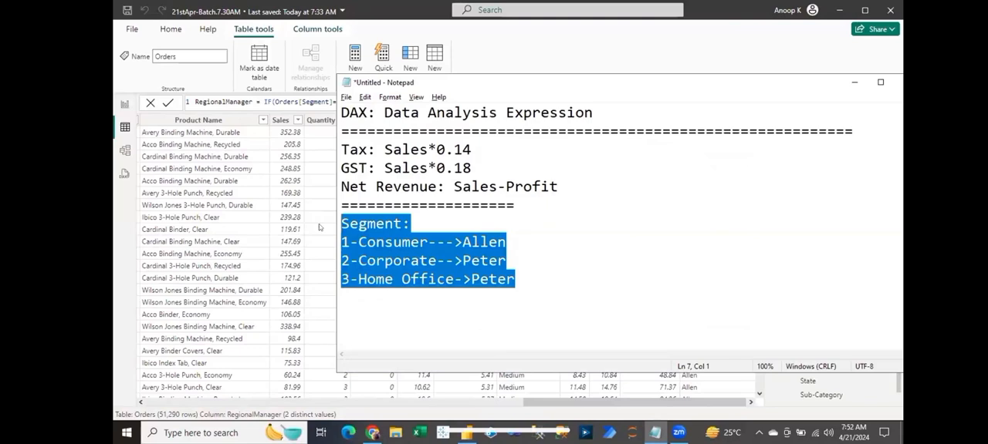
pyautogui.hotkey('ctrl', 'c')
pyautogui.press('Right')
pyautogui.press('Return')
pyautogui.press('Return')
pyautogui.press('Return')
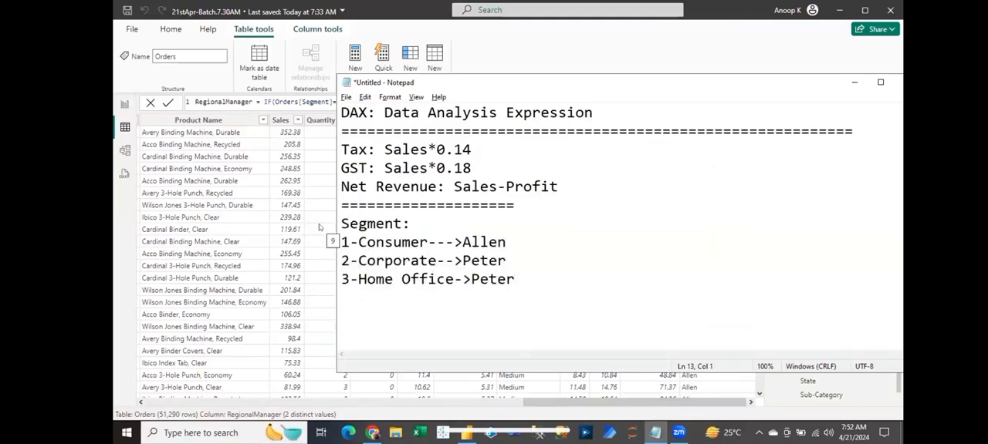
pyautogui.hotkey('ctrl', 'v')
# - Replace the manager's name on the Home Office line of the copied block with a third manager's name
pyautogui.click(526, 302)
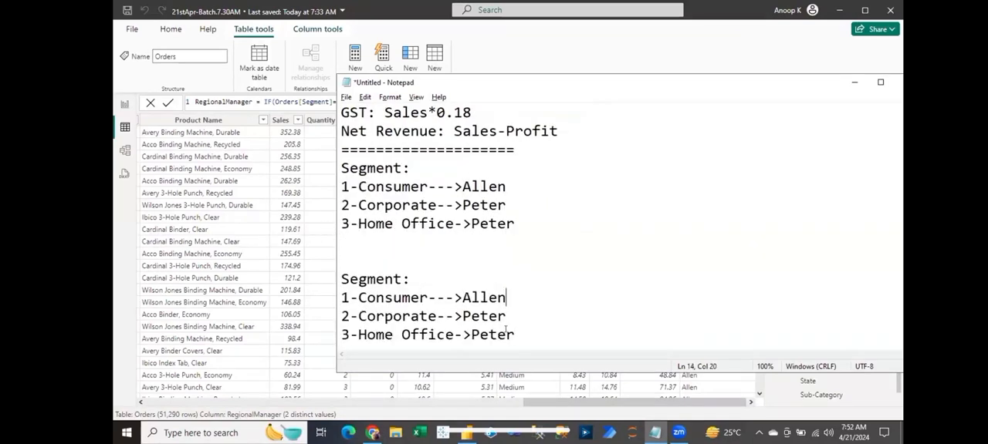
pyautogui.doubleClick(497, 334)
pyautogui.click(534, 333)
pyautogui.moveTo(519, 331); pyautogui.dragTo(471, 334)
pyautogui.write('Natalia')
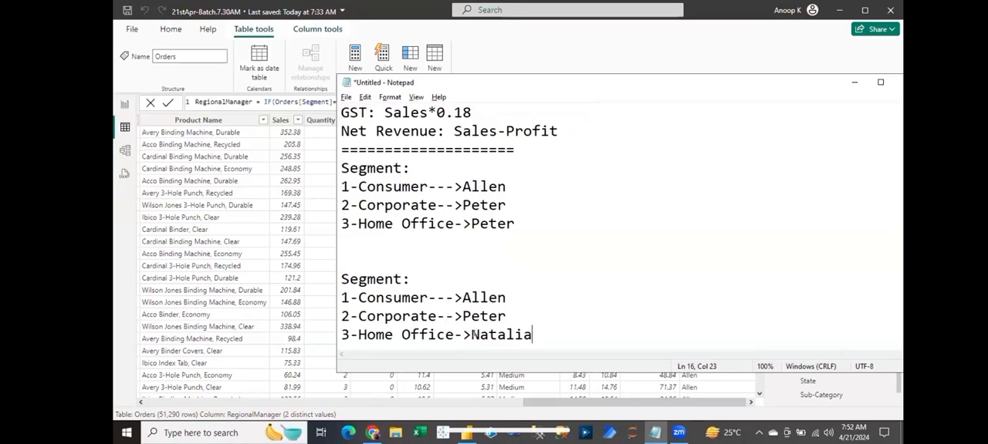
# - Switch back to Power BI and start a new calculated column named RegionalManager1 in the Orders table
pyautogui.hotkey('alt', 'Tab')
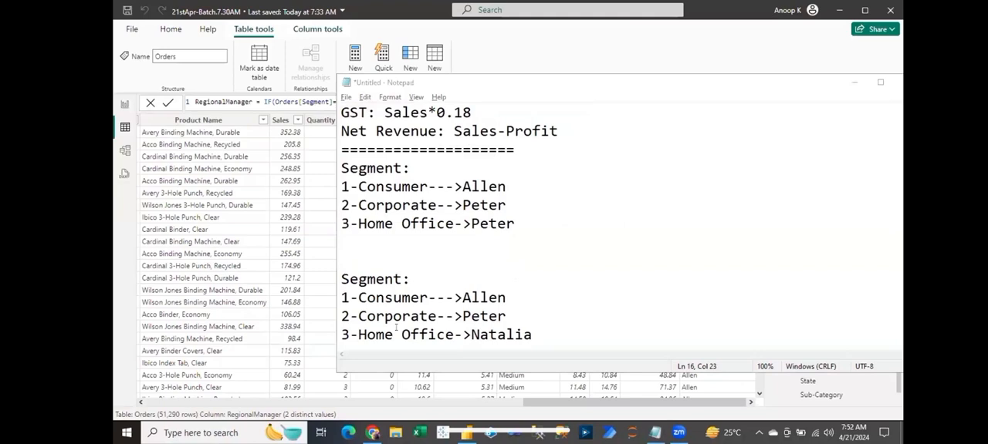
pyautogui.click(237, 257)
pyautogui.click(710, 121)
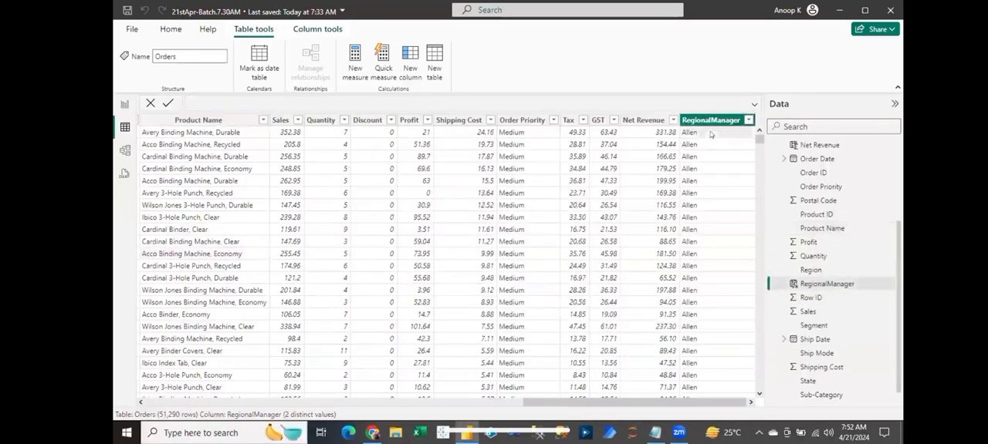
pyautogui.click(407, 61)
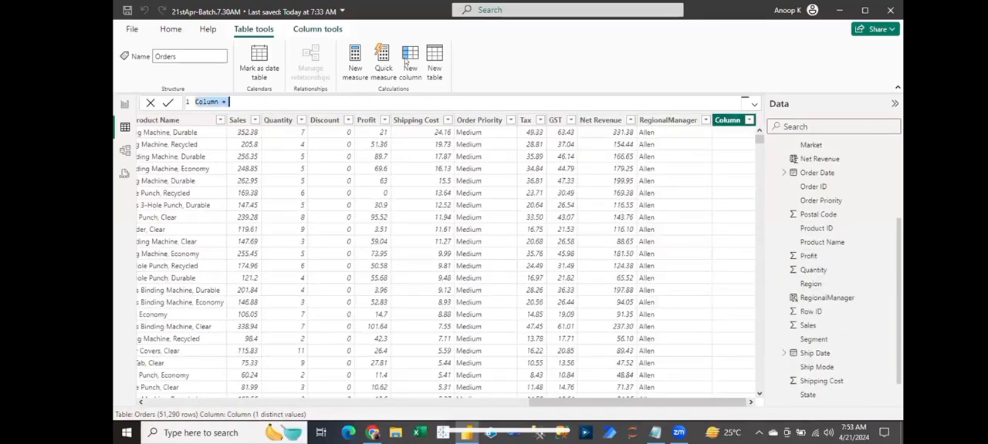
pyautogui.write('Re')
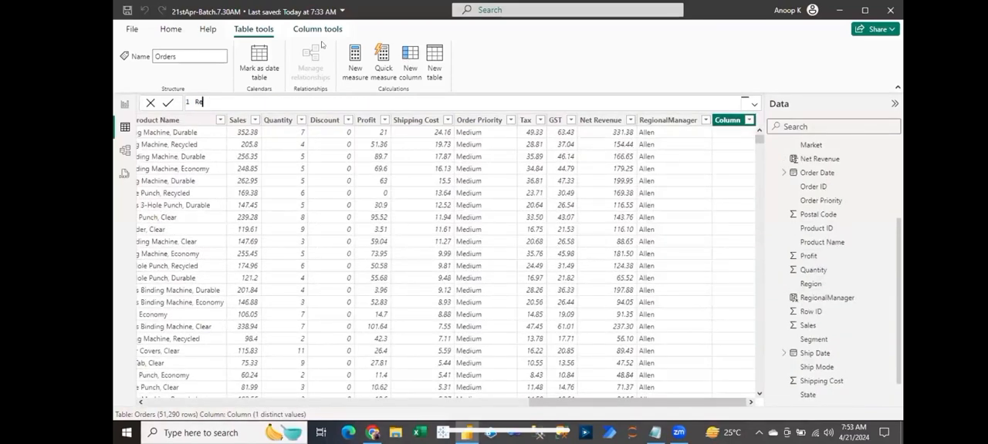
pyautogui.write('gionalManager1=IF(')
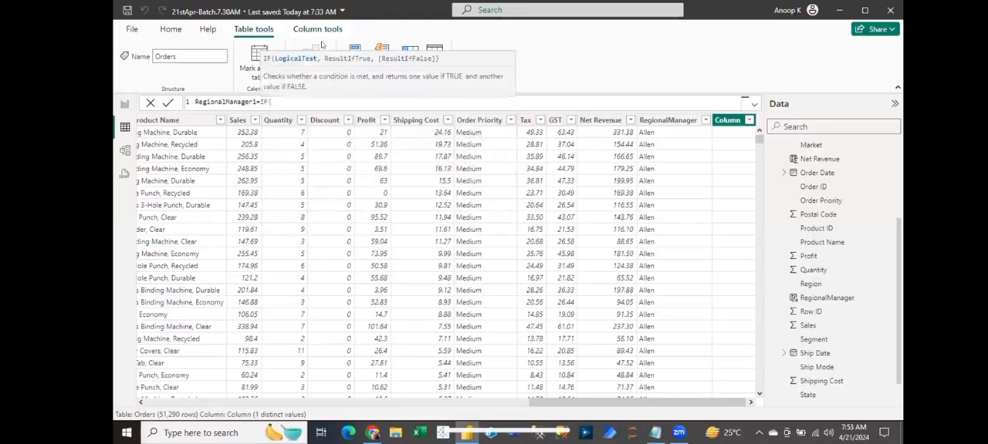
pyautogui.write('Orders[Segm')
# - Begin the RegionalManager1 formula with an IF testing Orders[Segment]="Consumer" and returning the Consumer manager's name
pyautogui.press('Tab')
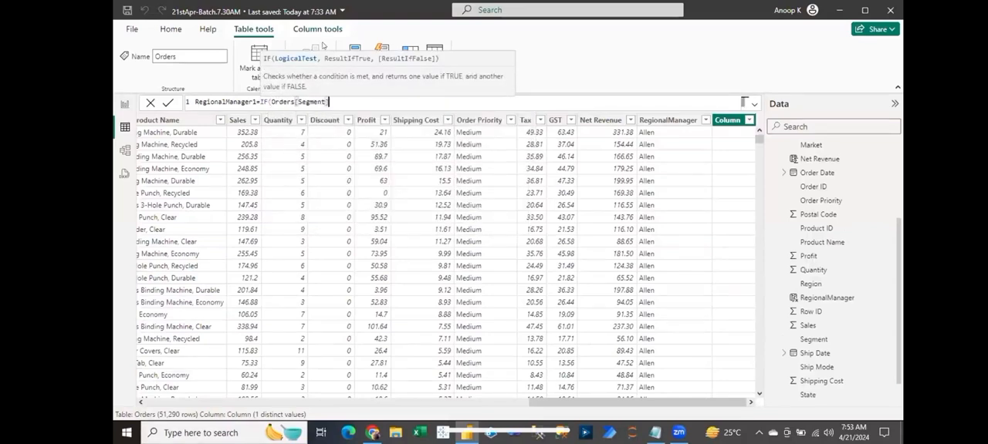
pyautogui.write('="Consumer","Allen')
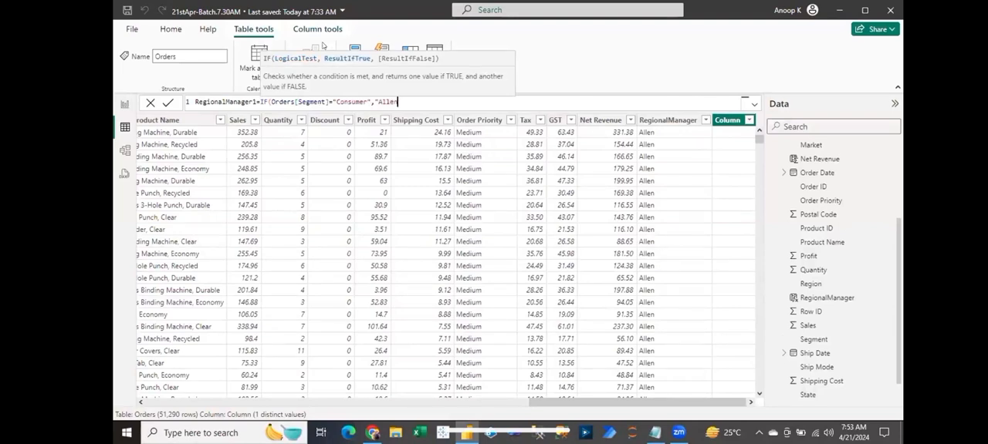
pyautogui.write('",')
pyautogui.write('IF(Orders[S')
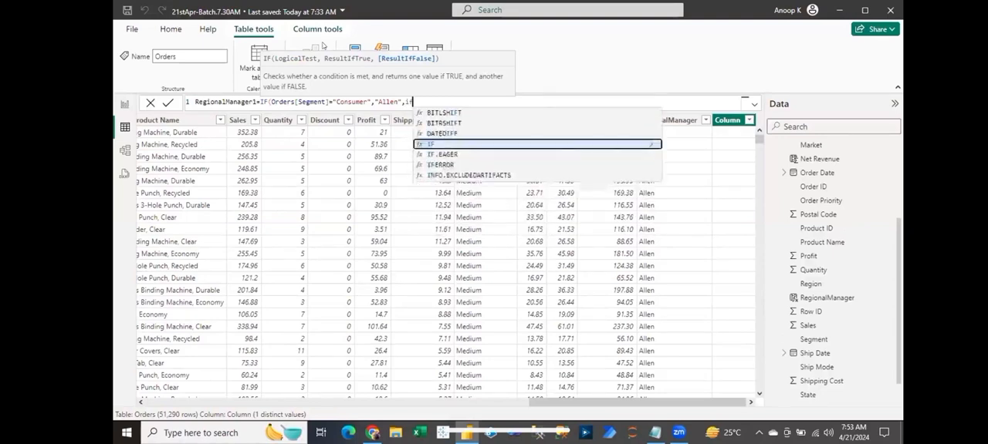
pyautogui.write('egm')
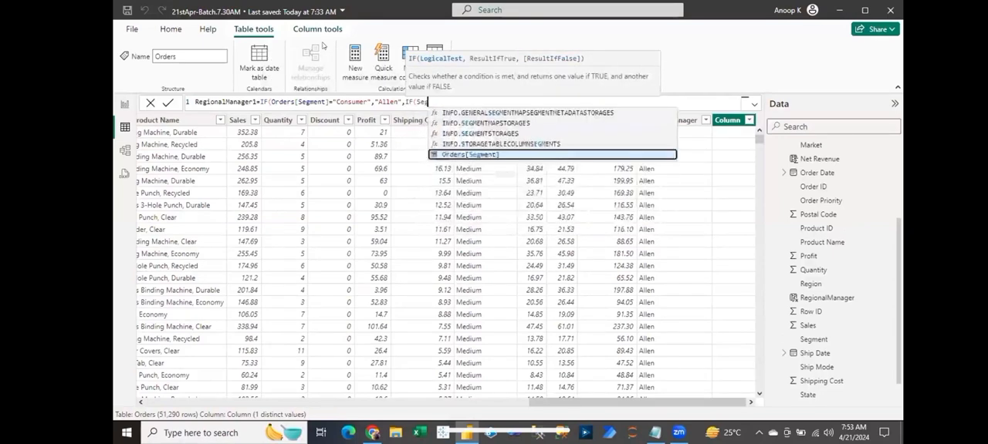
# - Nest a second IF as the false result, testing Orders[Segment]="Corporate" and returning the Corporate manager's name
pyautogui.press('Tab')
pyautogui.write('="Corp')
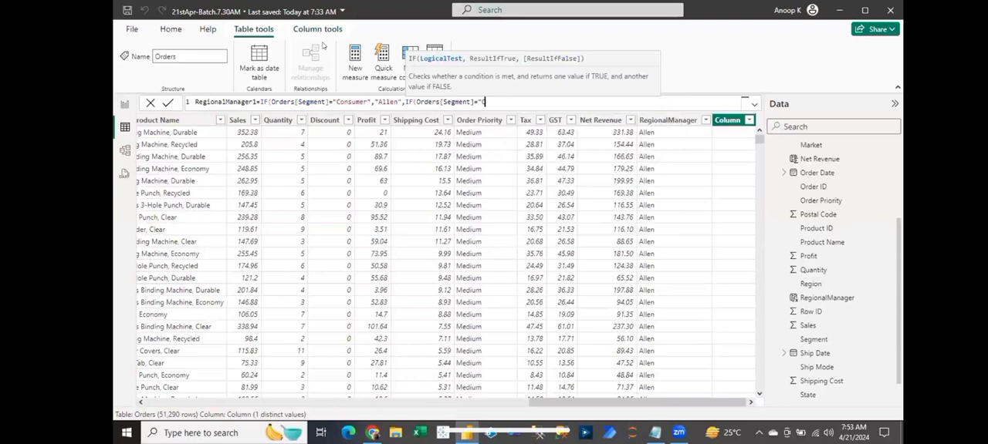
pyautogui.press('BackSpace')
pyautogui.press('BackSpace')
pyautogui.write('orporate","Peter",')
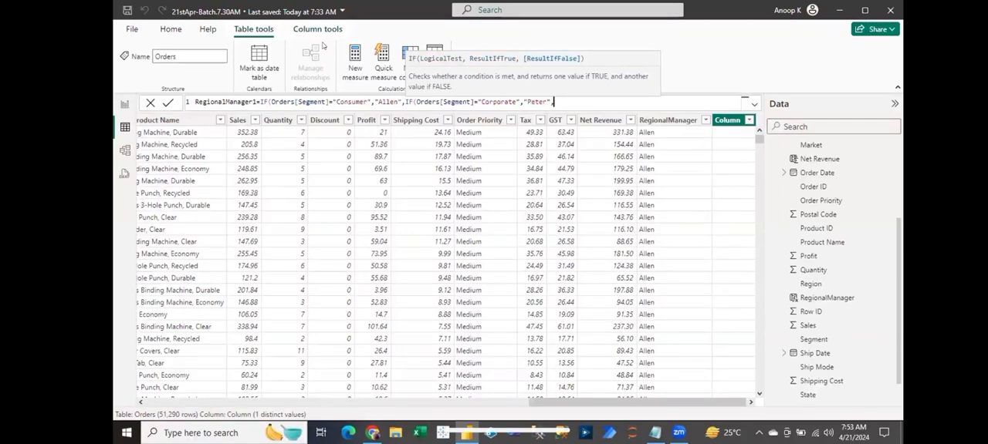
pyautogui.write('"Natalie')
pyautogui.write('"))')
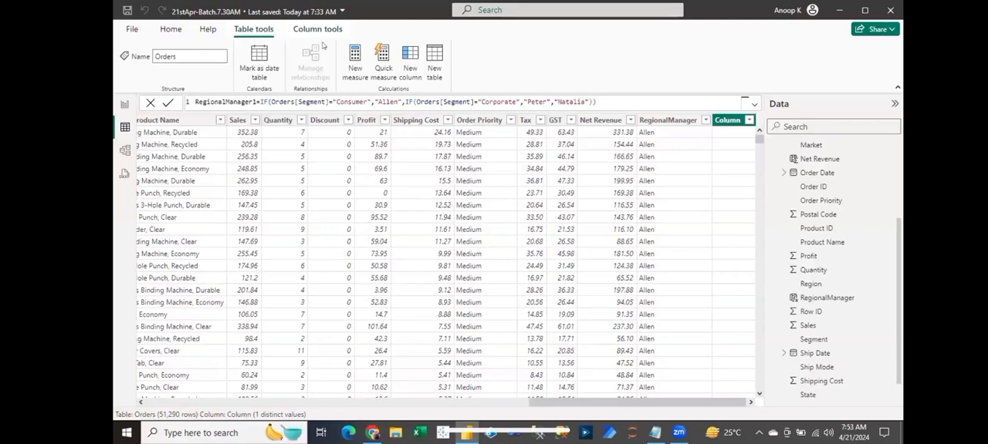
# - Return the Home Office manager's name for all remaining segments, commit the RegionalManager1 column and review its filter values
pyautogui.press('Return')
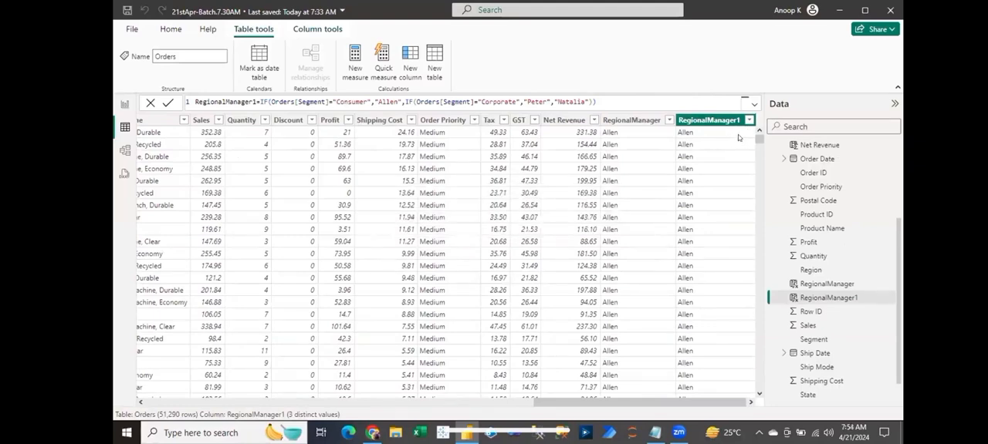
pyautogui.click(749, 120)
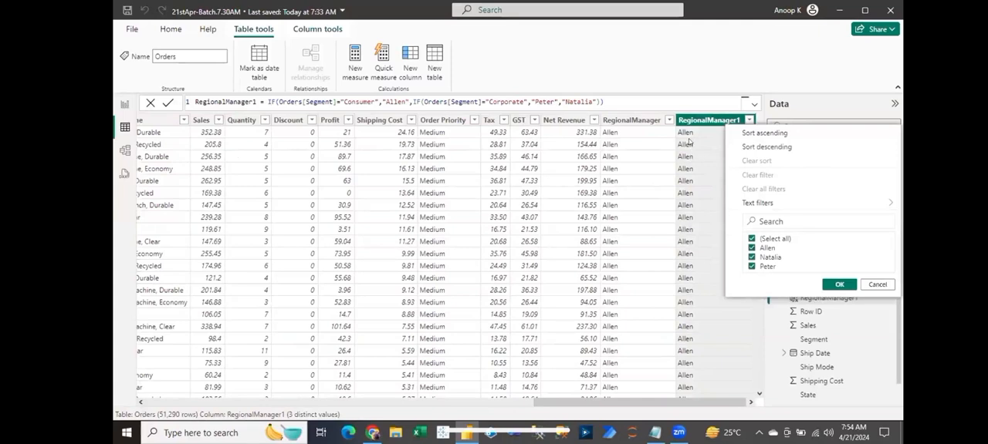
pyautogui.click(692, 134)
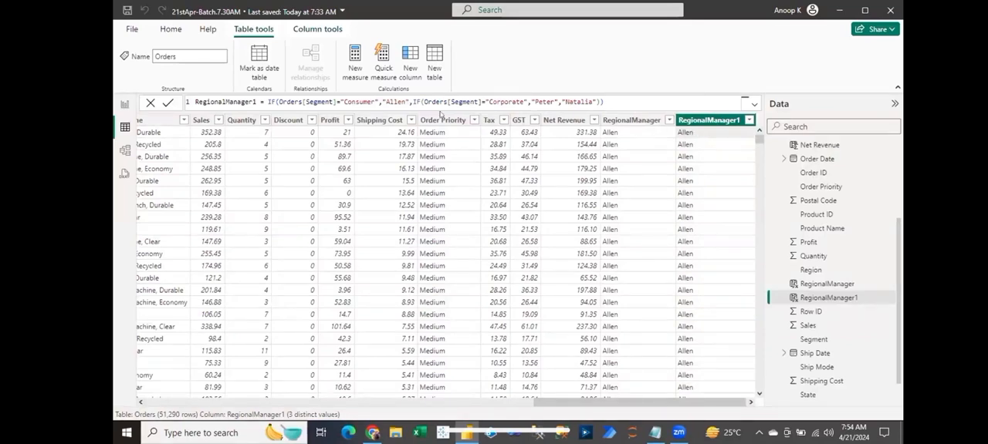
# - Try lowercase "consumer" in the first condition of the RegionalManager1 formula and check the column's filter values
pyautogui.click(345, 101)
pyautogui.press('Return')
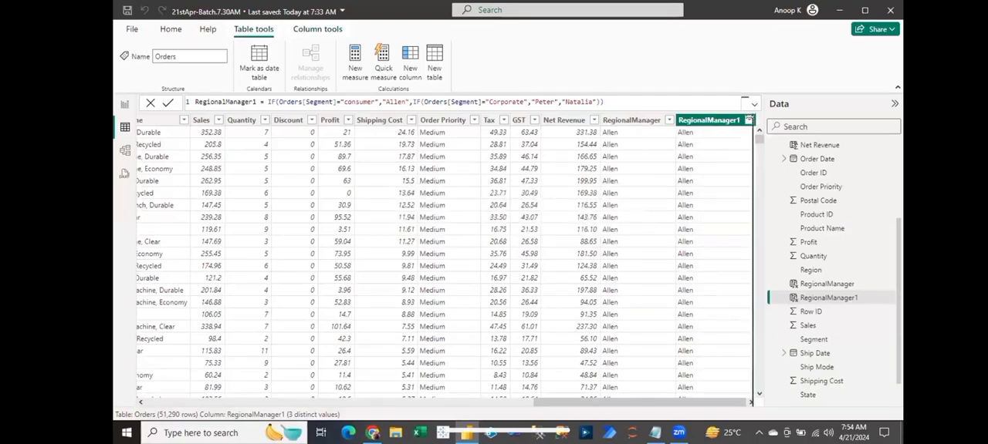
pyautogui.click(748, 121)
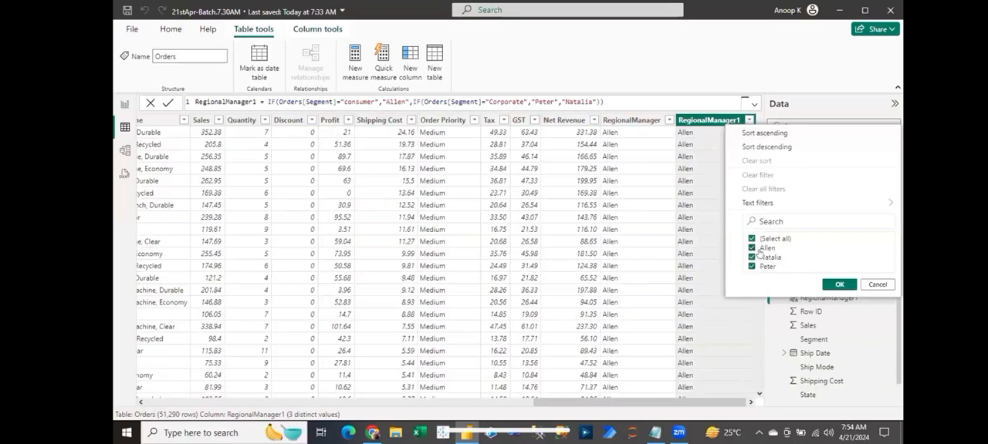
pyautogui.click(875, 285)
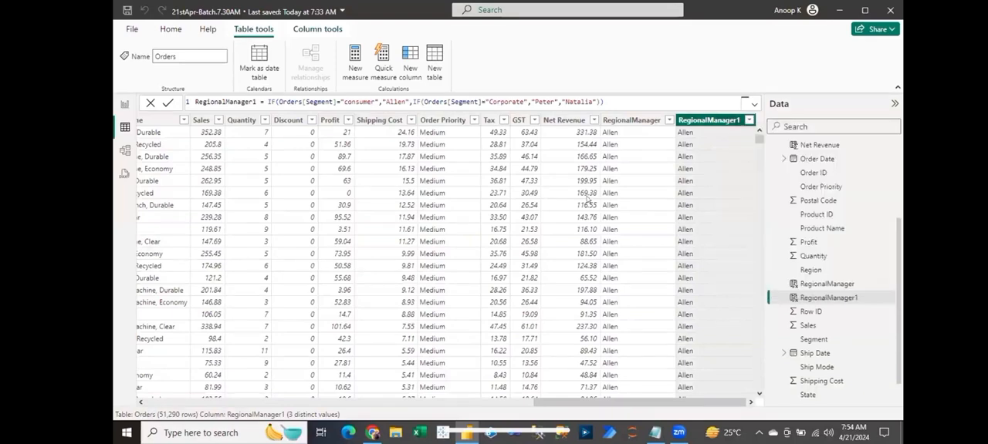
# - Restore the capitalised "Consumer" in the first condition of the RegionalManager1 formula
pyautogui.click(343, 101)
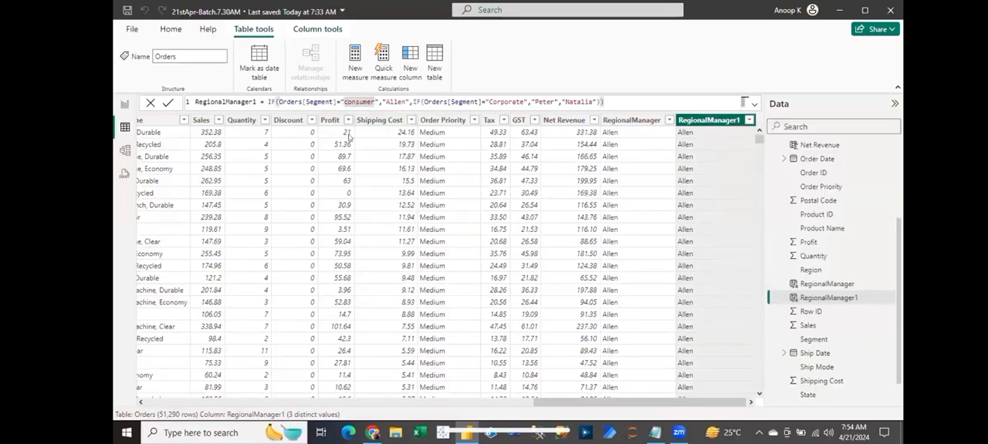
pyautogui.press('Delete')
pyautogui.write('C')
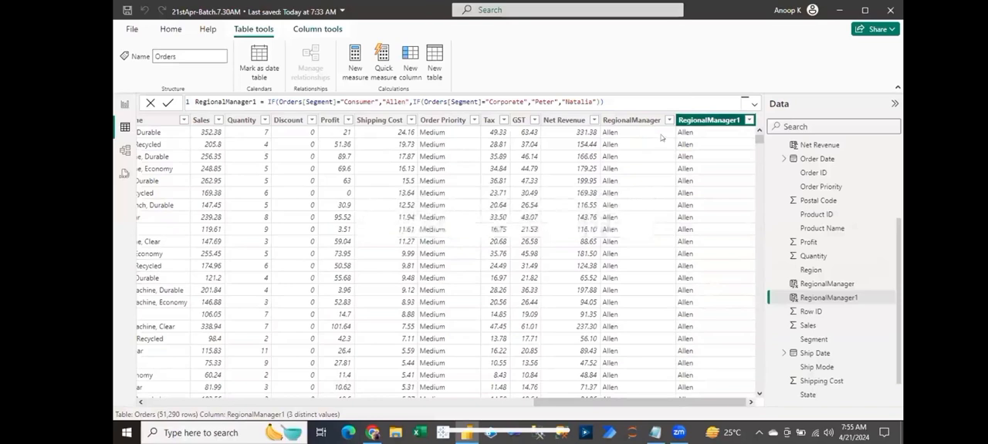
pyautogui.click(816, 284)
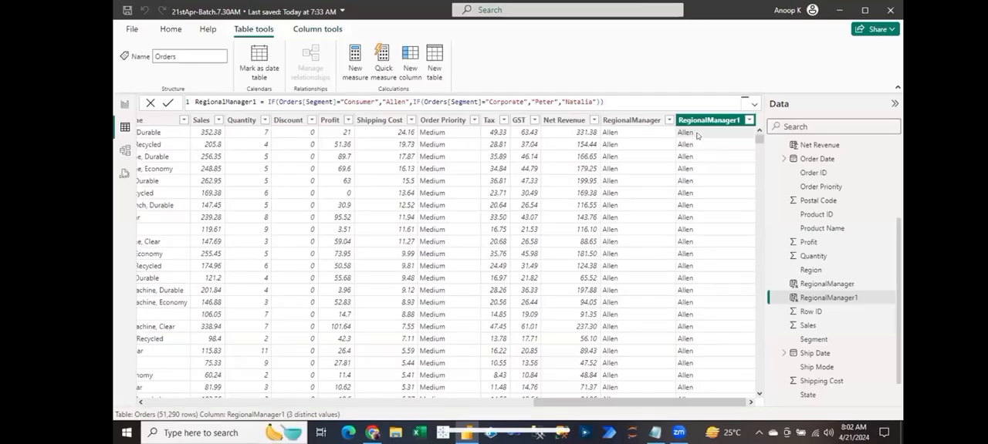
pyautogui.click(633, 133)
# - Examine the Tax column's distinct values and scan the Orders rows for the range of tax amounts
pyautogui.click(502, 122)
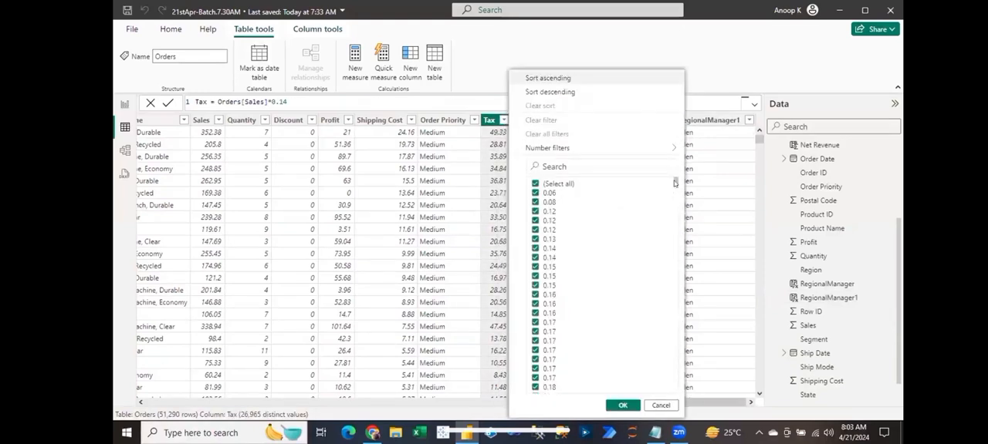
pyautogui.moveTo(674, 182)
pyautogui.mouseDown()
pyautogui.moveTo(665, 394)
pyautogui.moveTo(661, 173)
pyautogui.mouseUp()
pyautogui.press('Escape')
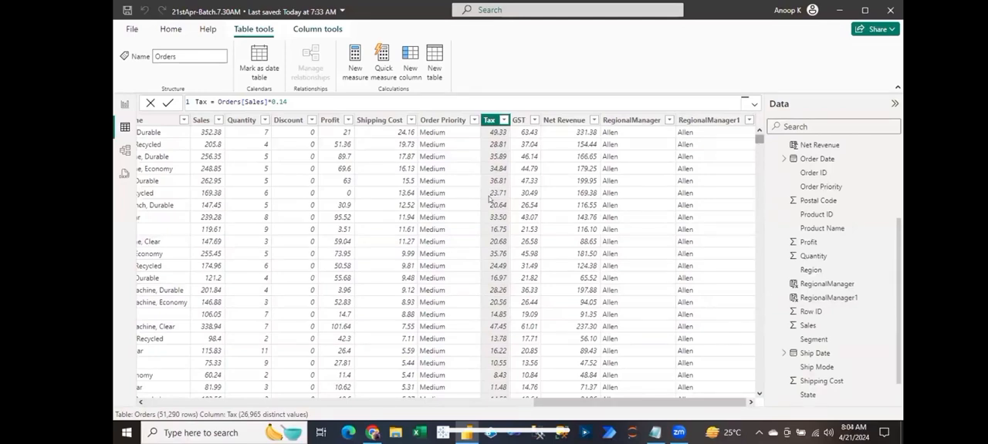
pyautogui.scroll(-10, 549, 170)
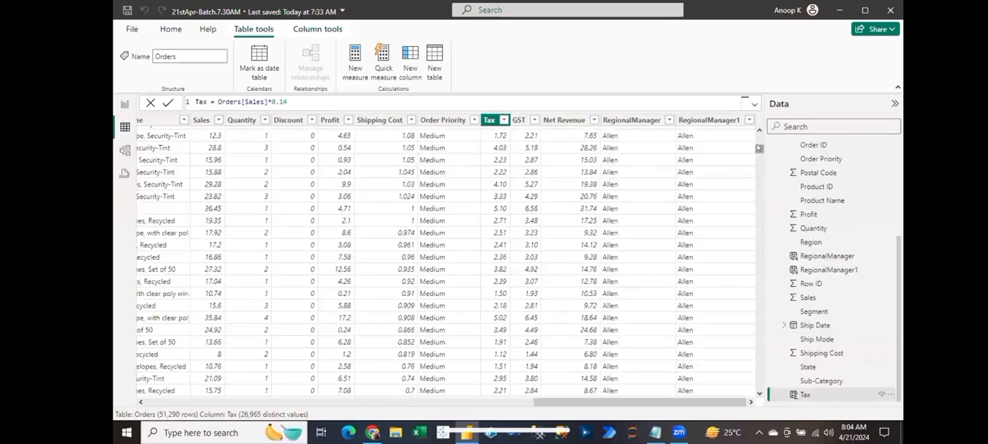
pyautogui.moveTo(760, 148)
pyautogui.mouseDown()
pyautogui.moveTo(757, 136)
pyautogui.moveTo(759, 155)
pyautogui.mouseUp()
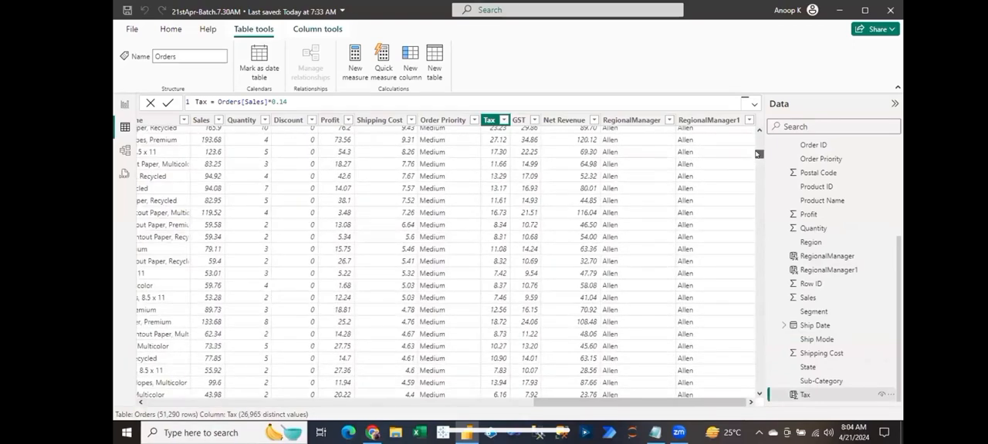
pyautogui.moveTo(757, 155); pyautogui.dragTo(754, 126)
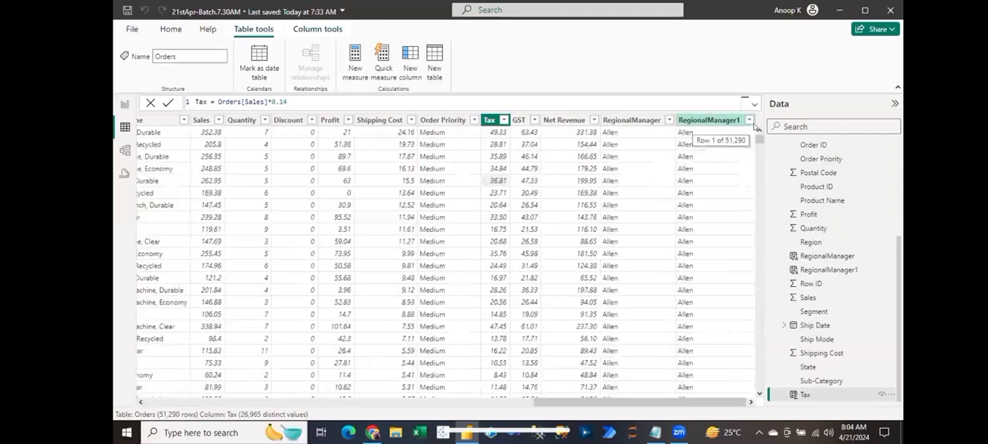
# - Switch to Notepad and add a "Tax:" heading below the second Segment block, separated by a blank line
pyautogui.click(654, 432)
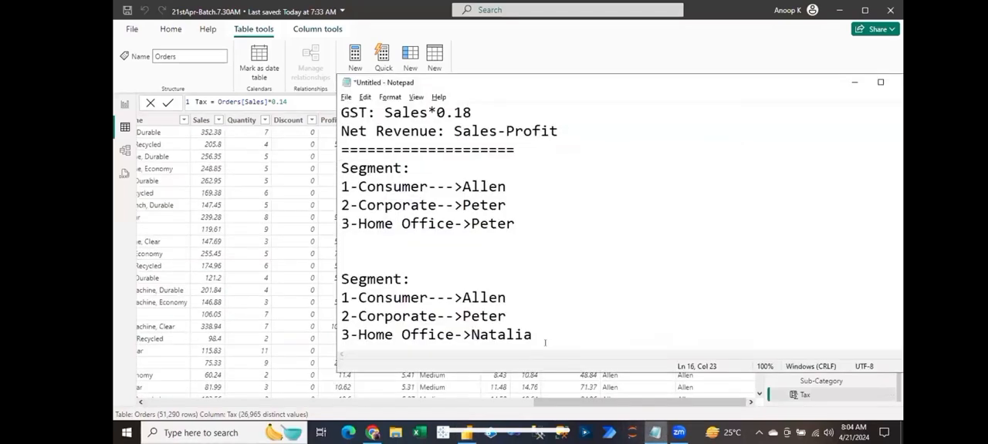
pyautogui.press('Return')
pyautogui.press('Return')
pyautogui.press('Return')
pyautogui.press('Return')
pyautogui.press('BackSpace')
pyautogui.press('BackSpace')
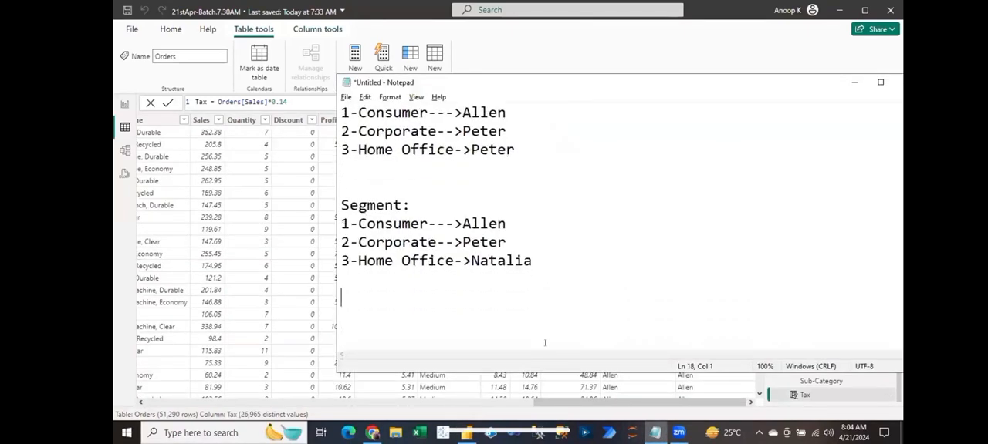
pyautogui.write('Tax:')
pyautogui.press('Return')
pyautogui.write('Tax')
# - Write the first tax rule under the heading: Tax<5 then "Low Tax"
pyautogui.write('>')
pyautogui.press('BackSpace')
pyautogui.press('BackSpace')
pyautogui.write('>')
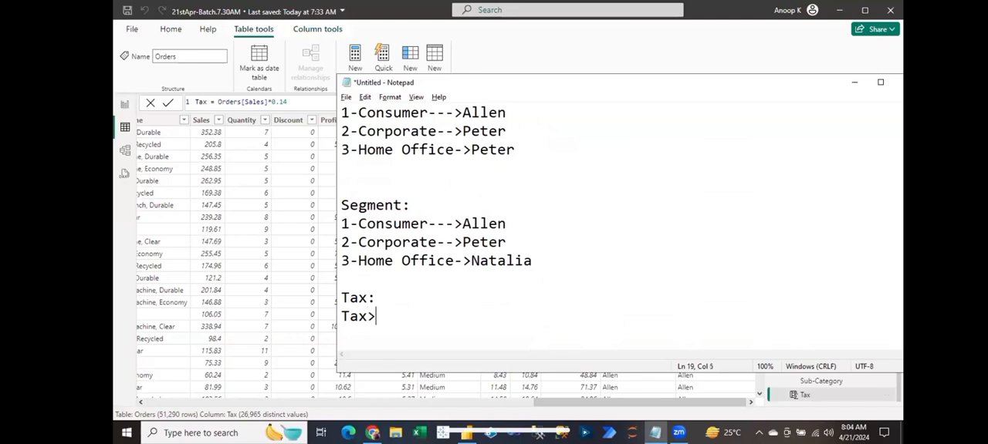
pyautogui.press('BackSpace')
pyautogui.write('<5 then ')
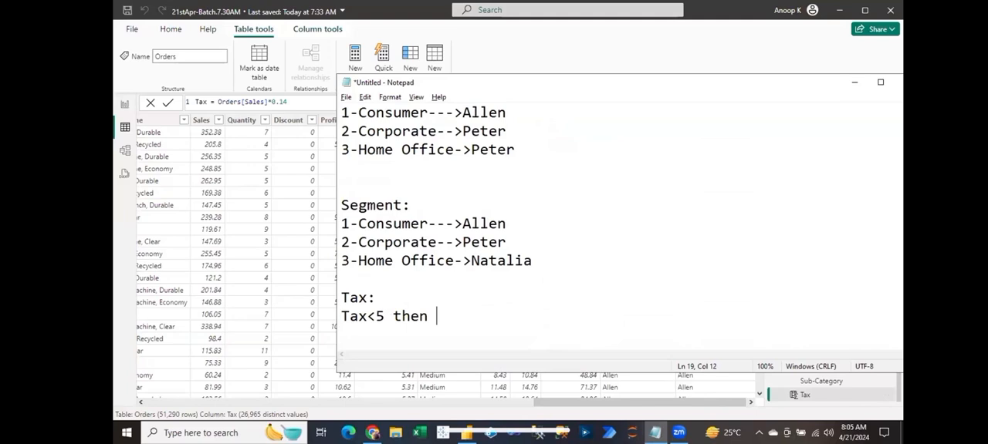
pyautogui.write('"Low Tax"')
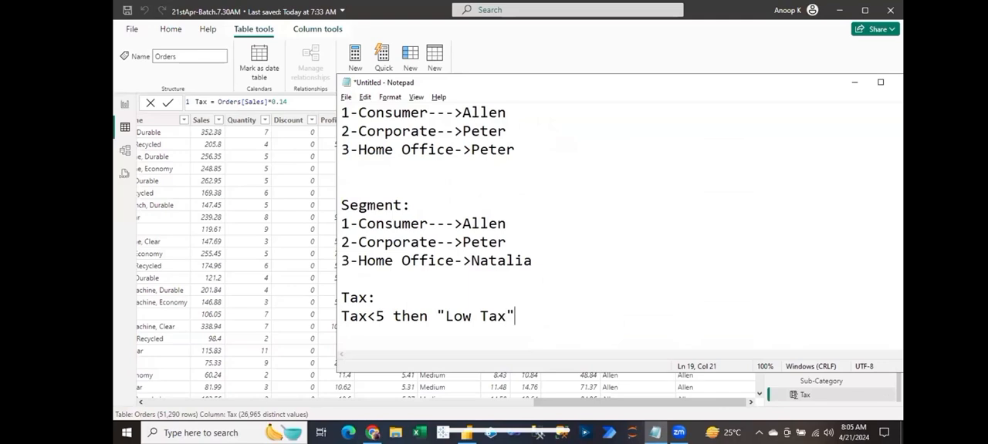
# - Add the second tax rule on a new line: Tax>=5 and Tax<11 then "Medium Tax"
pyautogui.press('Return')
pyautogui.write('Tax>=5 ')
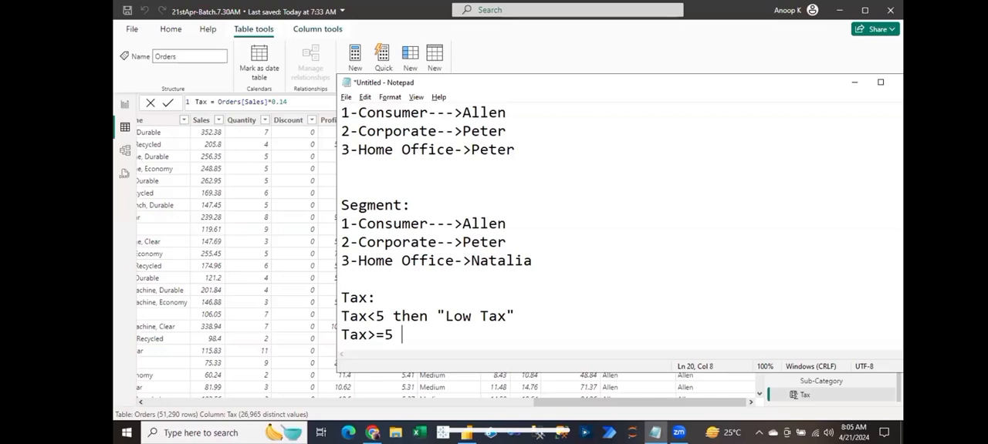
pyautogui.write('and Tax')
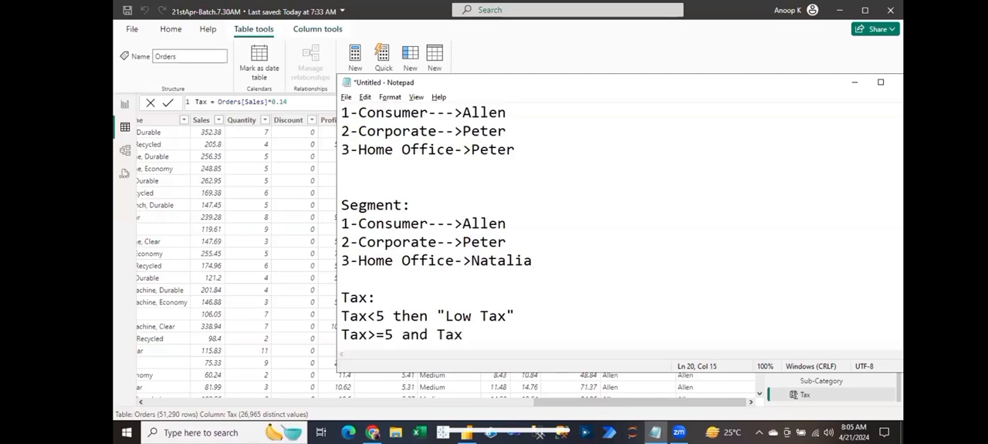
pyautogui.write('<')
pyautogui.write('=11')
pyautogui.press('BackSpace')
pyautogui.press('BackSpace')
pyautogui.press('BackSpace')
pyautogui.write('11 then')
pyautogui.write('"Me')
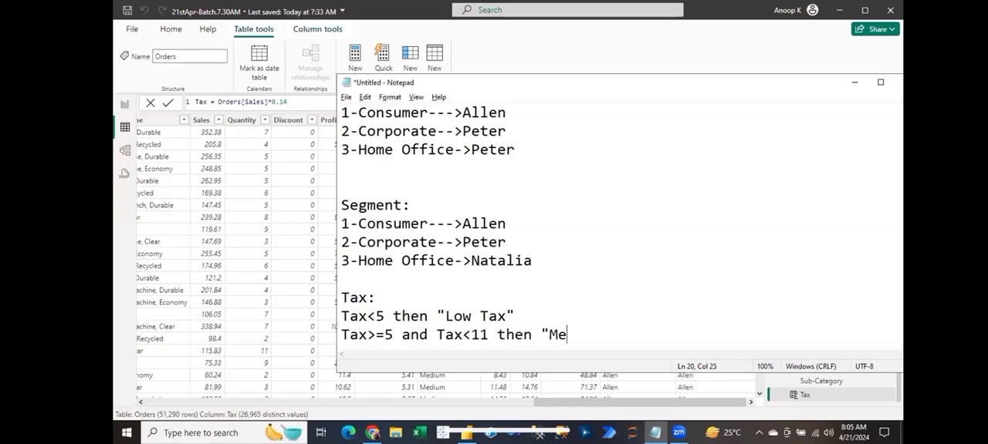
pyautogui.write('dium Tax"')
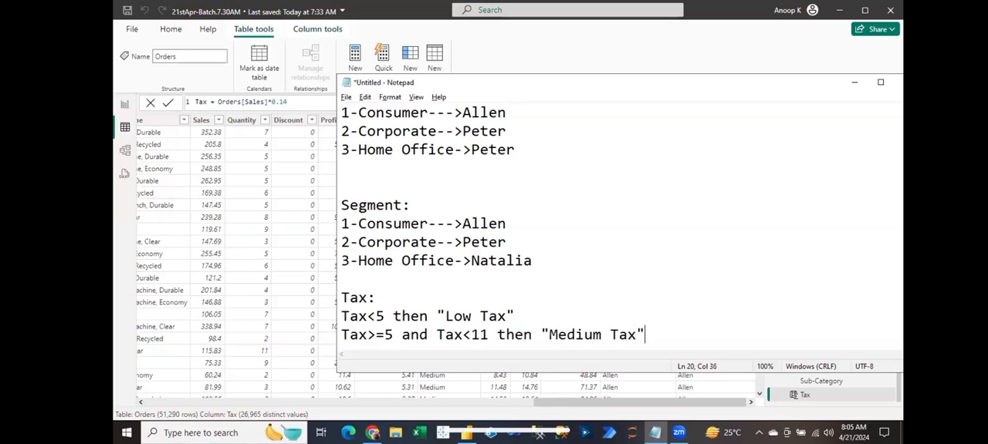
# - Add the third tax rule on a new line: Tax>=11 then "High Tax"
pyautogui.press('Return')
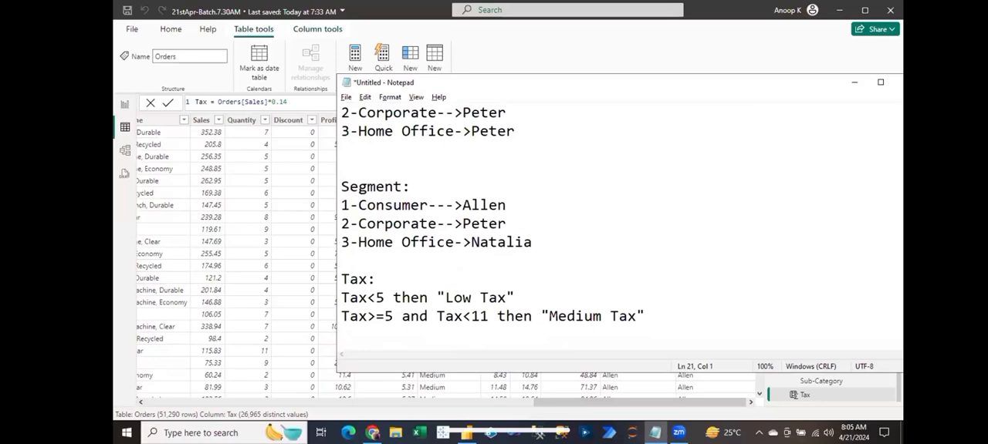
pyautogui.write('Tax>=11 then High')
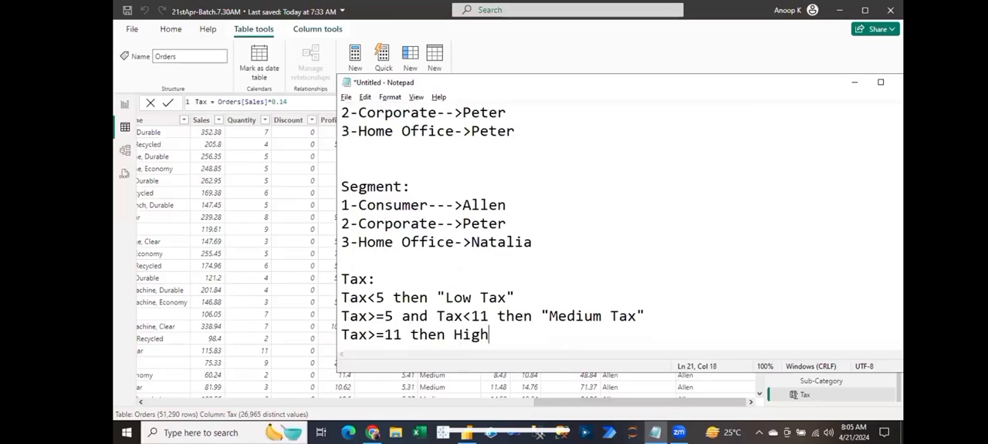
pyautogui.press('Home')
pyautogui.press('Left')
pyautogui.press('Left')
pyautogui.press('Left')
pyautogui.press('Down')
pyautogui.hotkey('ctrl', 'shift', 'Left')
pyautogui.write('"High Tax"')
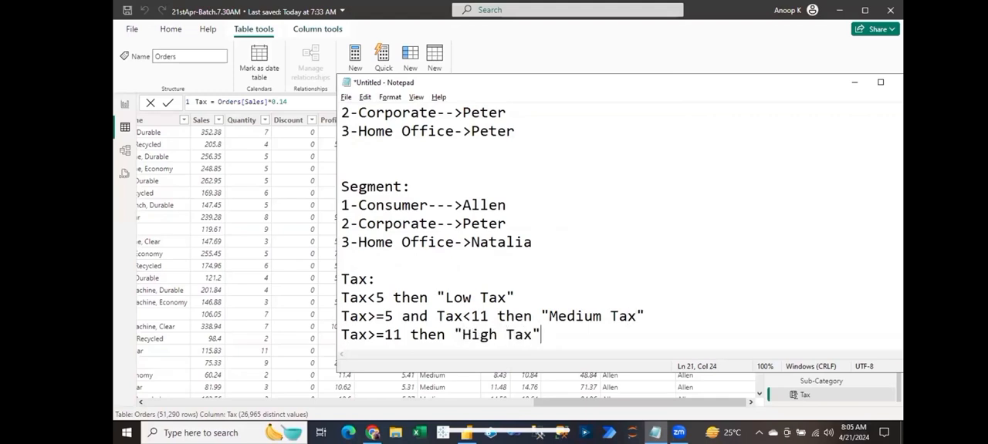
# - Insert the line Column Name should be as "Tax Remarks" directly under the Tax: heading in the notes
pyautogui.press('Return')
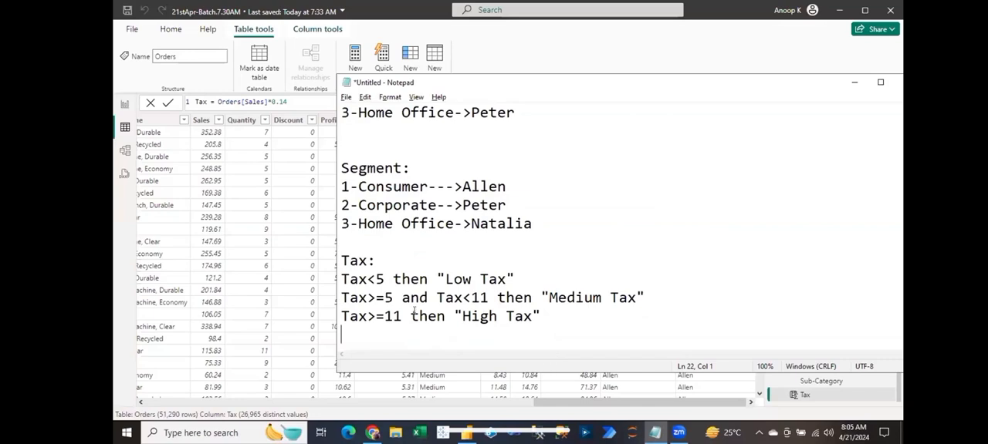
pyautogui.click(379, 259)
pyautogui.press('Return')
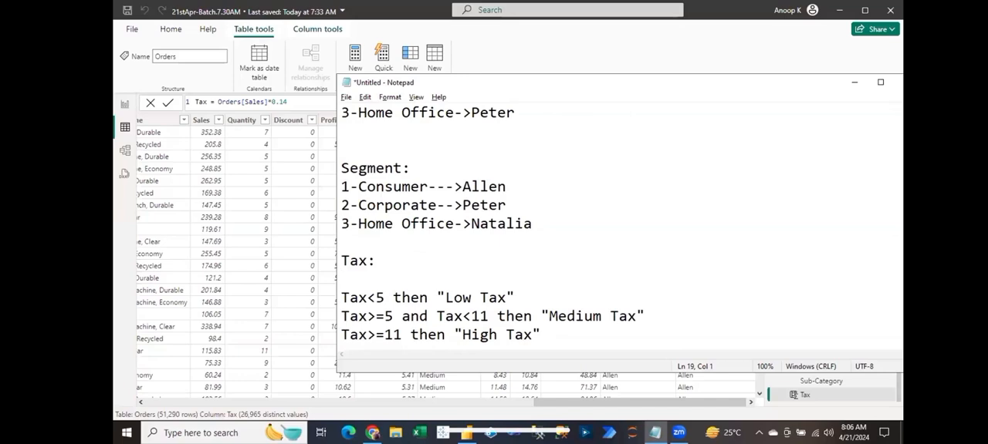
pyautogui.write('Column Name s')
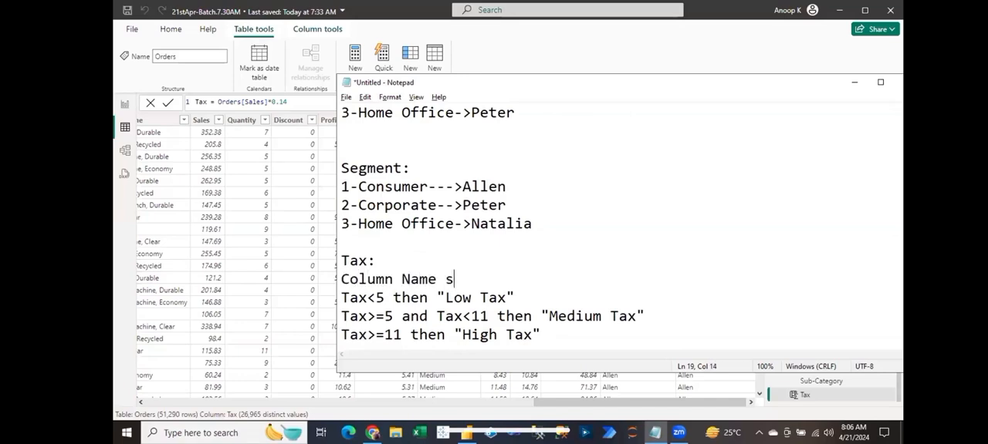
pyautogui.write('hould be as ')
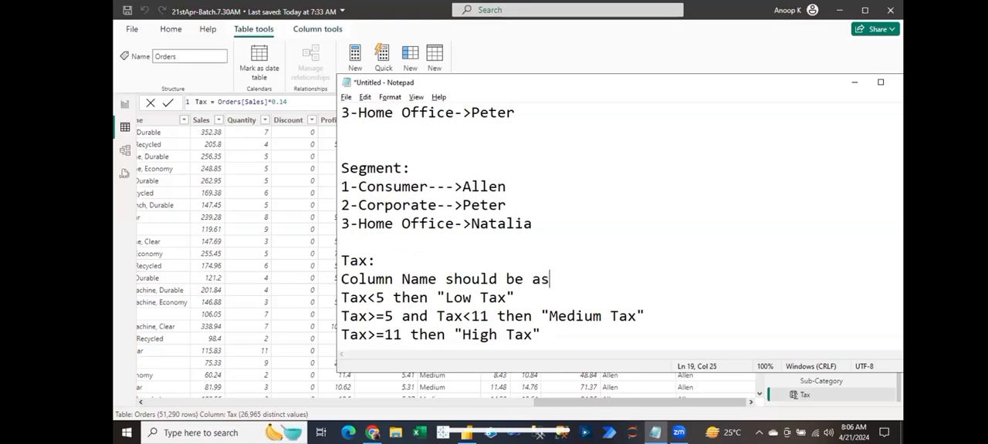
pyautogui.write('"Tax Remarks"')
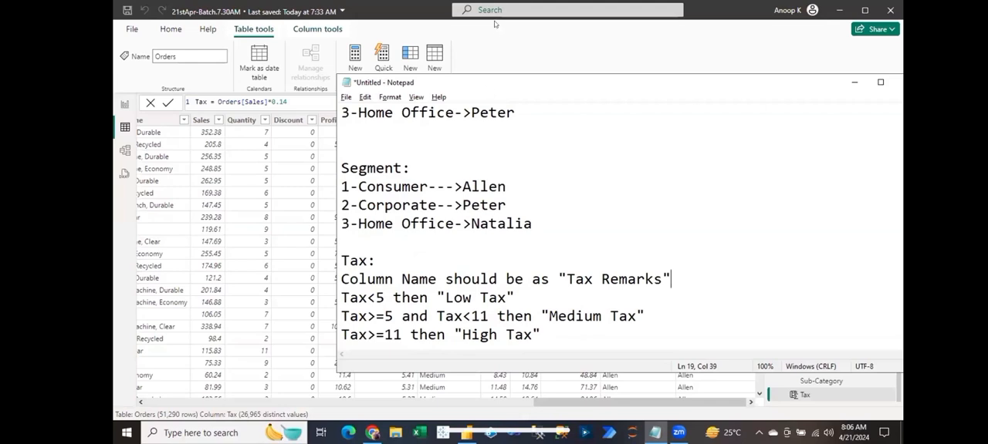
pyautogui.moveTo(506, 86); pyautogui.dragTo(515, 47)
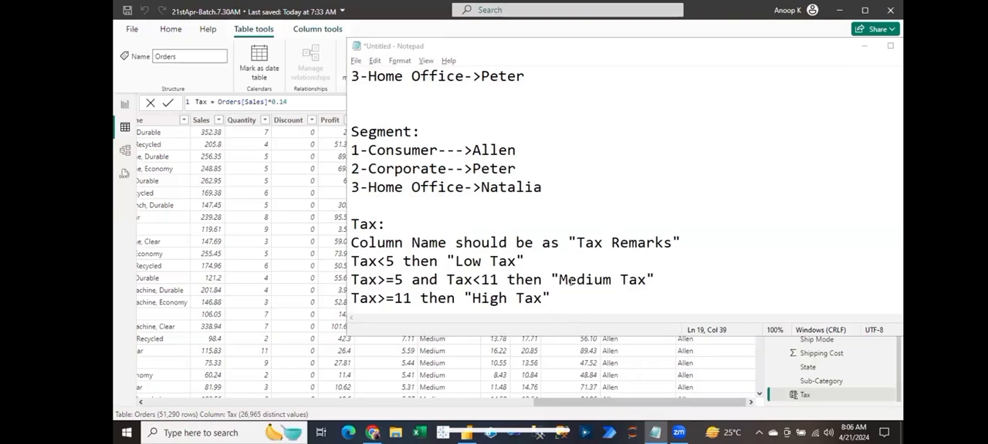
# - Add blank lines after the "High Tax" rule at the end of the Notepad notes
pyautogui.click(273, 238)
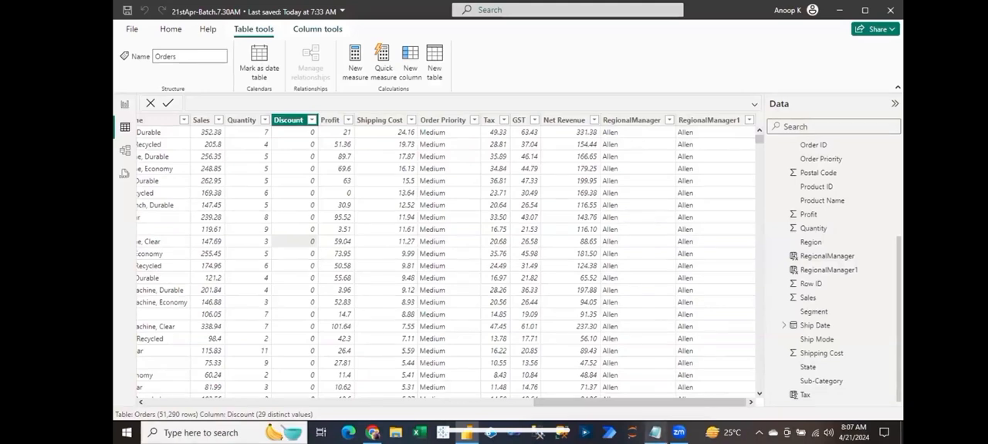
pyautogui.click(655, 433)
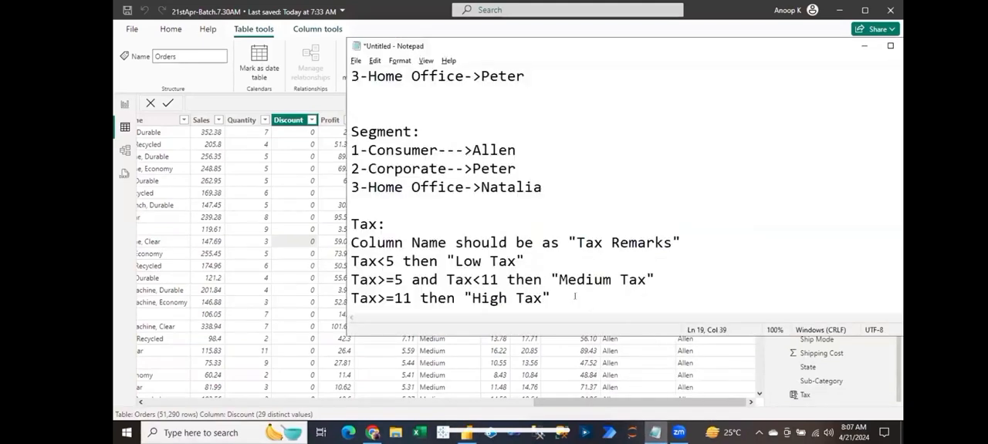
pyautogui.press('Return')
pyautogui.press('Return')
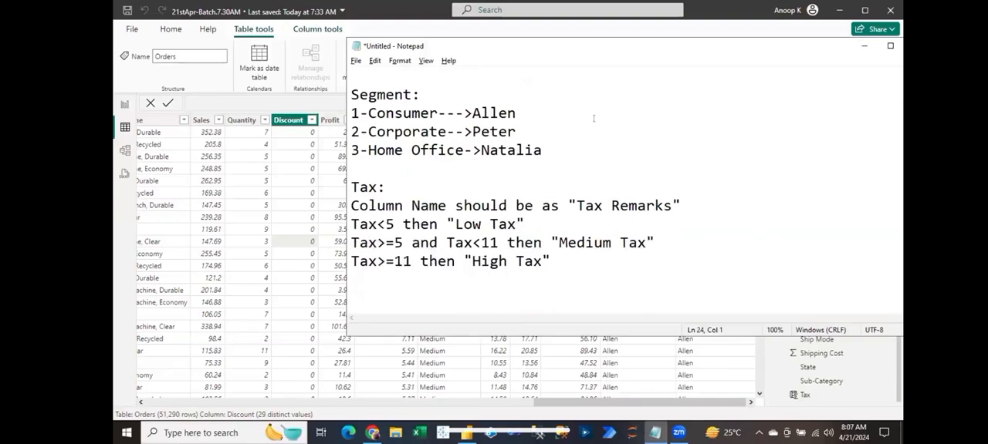
# - Review the RegionalManager1 column's nested IF formula in Power BI alongside the Tax Remarks rules in Notepad
pyautogui.click(552, 27)
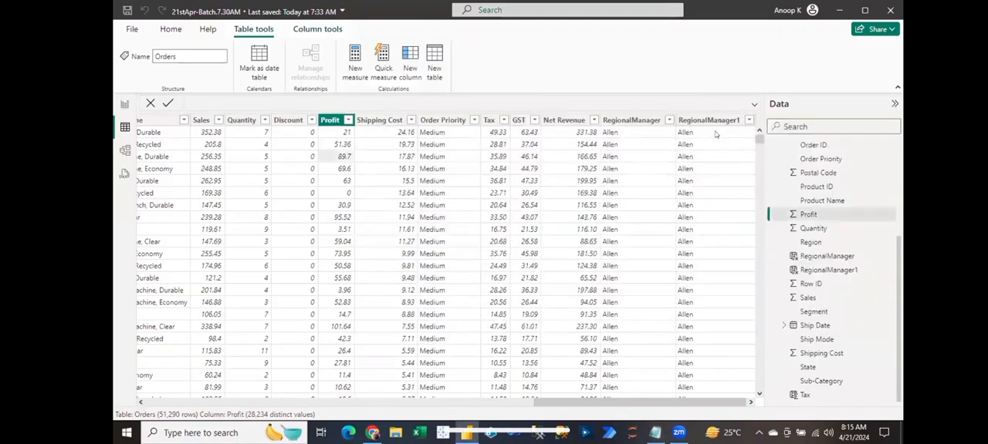
pyautogui.click(708, 120)
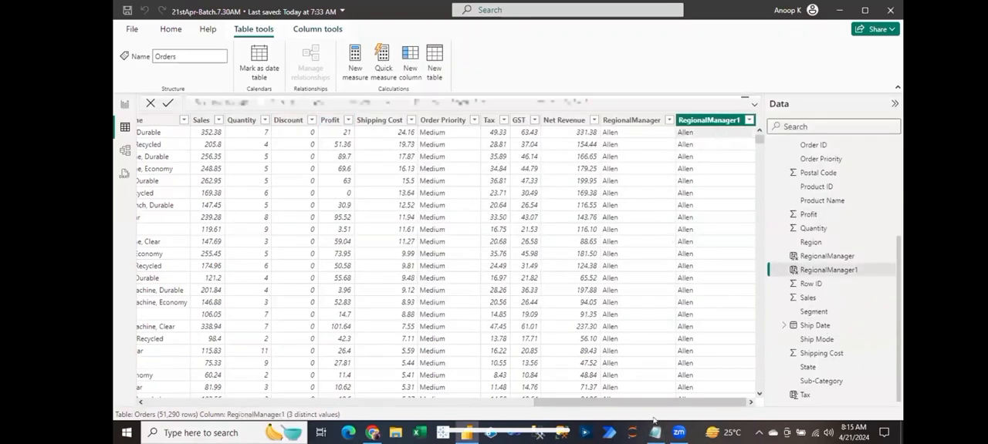
pyautogui.hotkey('alt', 'Tab')
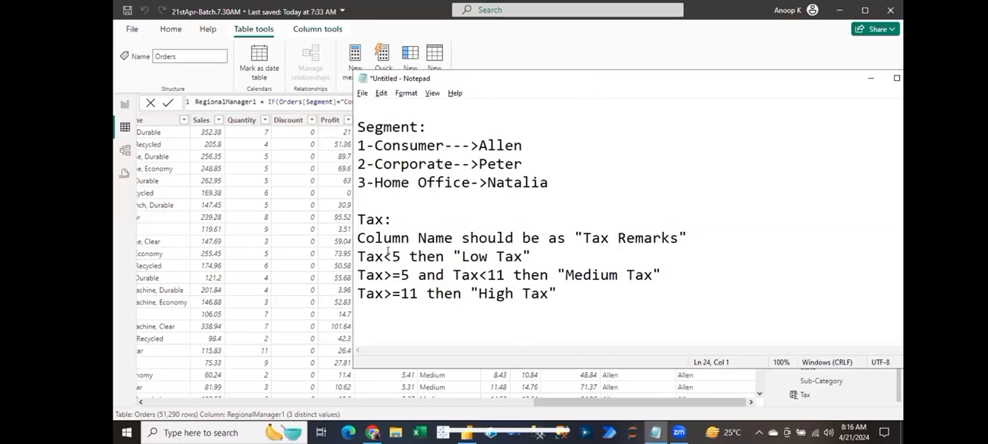
pyautogui.click(461, 256)
pyautogui.click(399, 257)
pyautogui.click(239, 206)
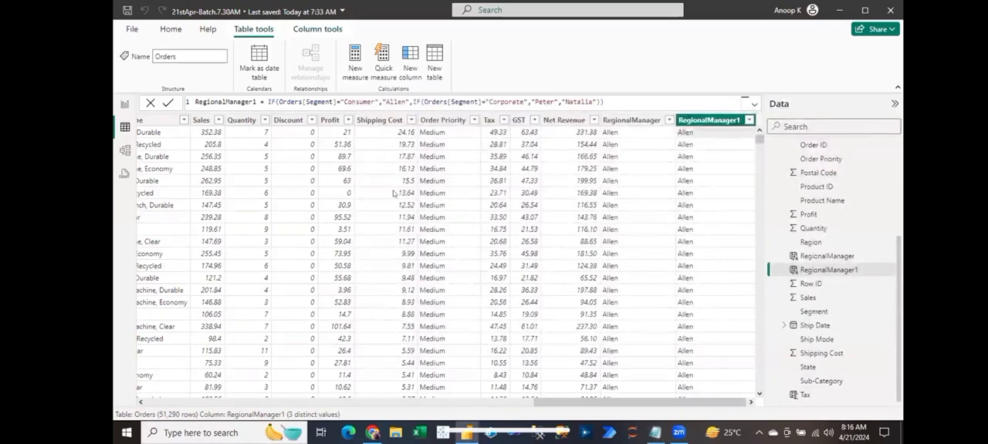
pyautogui.click(241, 119)
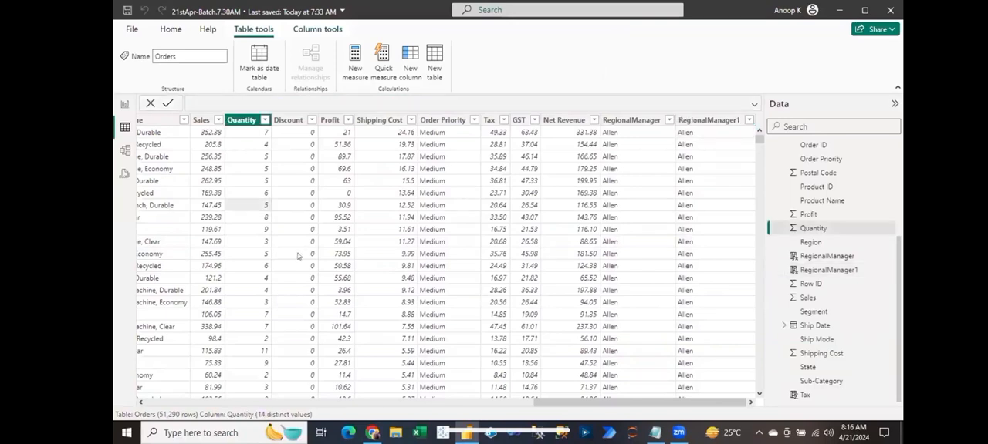
pyautogui.click(121, 105)
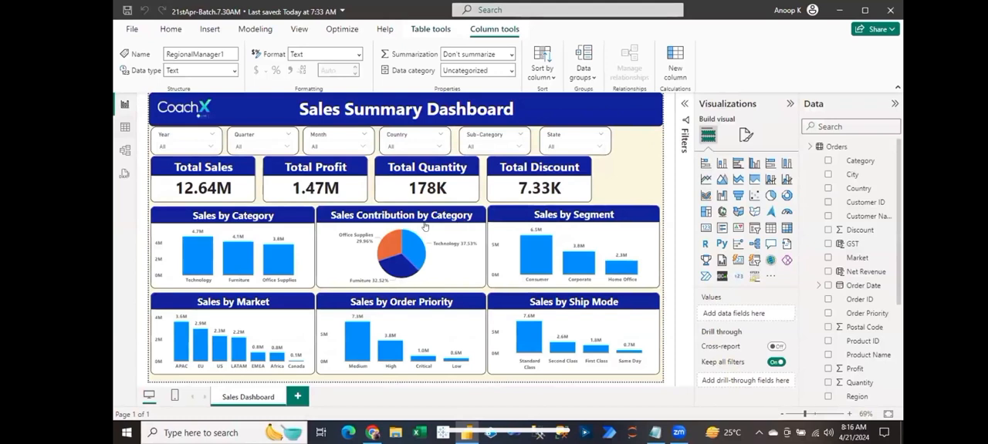
pyautogui.click(124, 128)
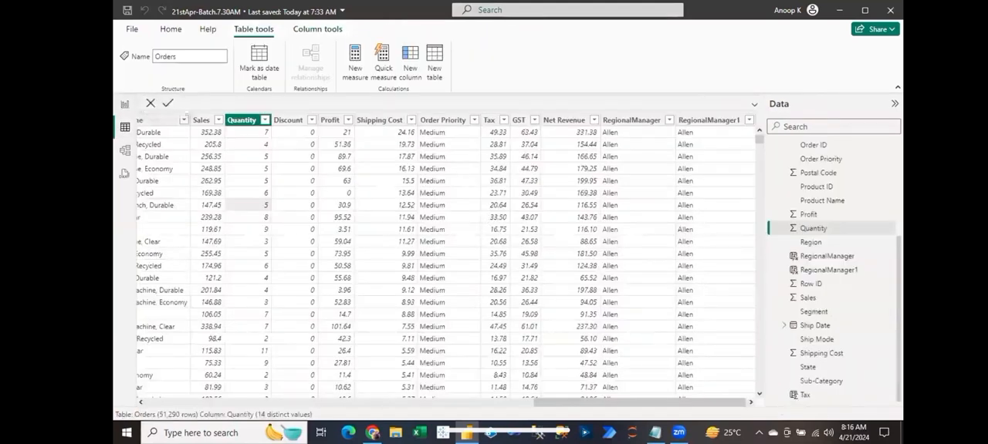
pyautogui.click(710, 135)
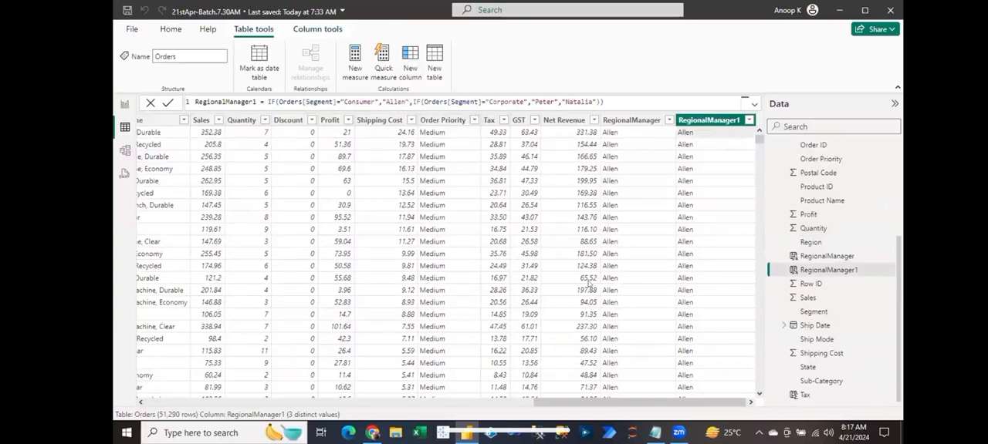
pyautogui.moveTo(654, 433)
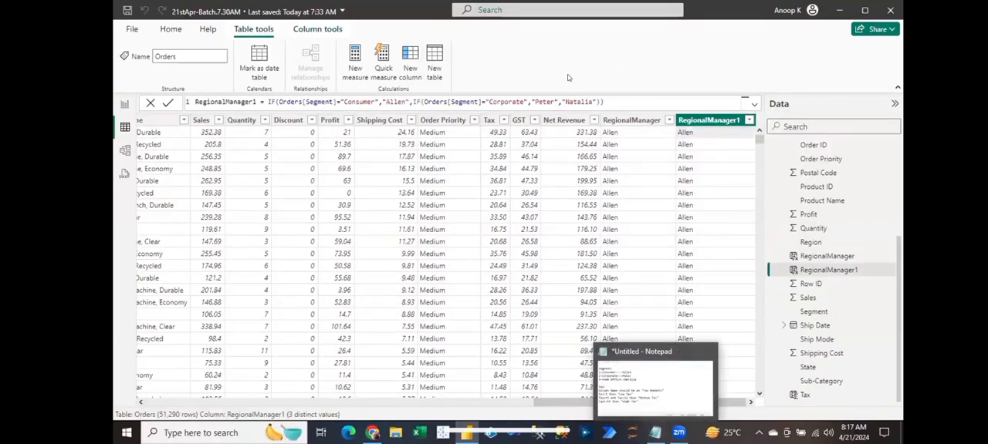
# - Add a new calculated column to the Orders table and name it Tax Remarks
pyautogui.click(410, 61)
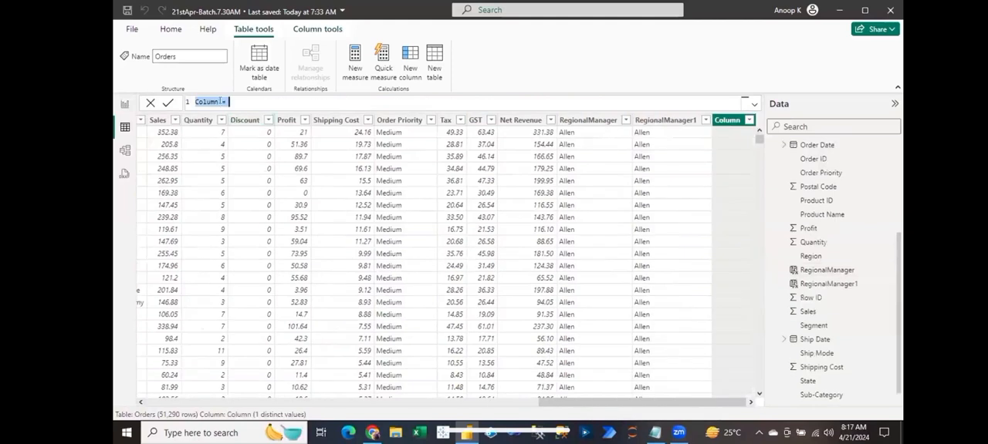
pyautogui.click(219, 102)
pyautogui.doubleClick(209, 101)
pyautogui.write('Tax Remarks = if')
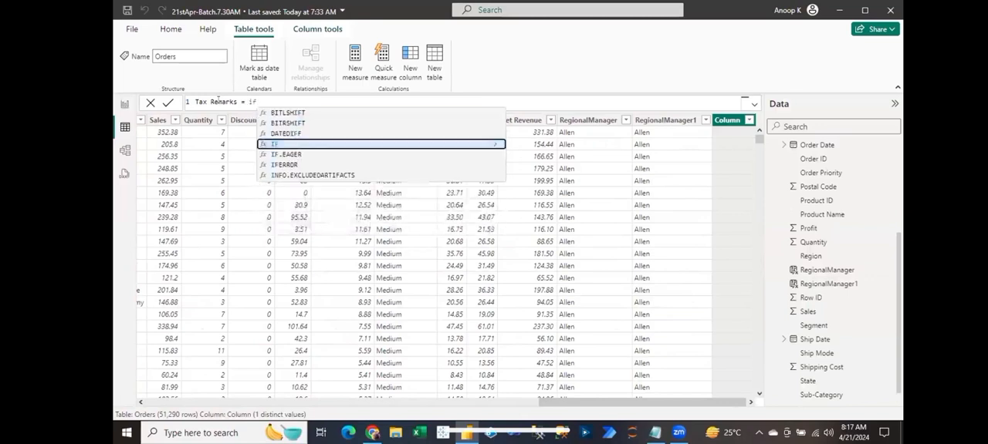
# - Start the Tax Remarks formula with IF(Orders[Tax]<5,"Low Tax", and begin a nested IF as its false result
pyautogui.press('Tab')
pyautogui.write('Orders[Tax]')
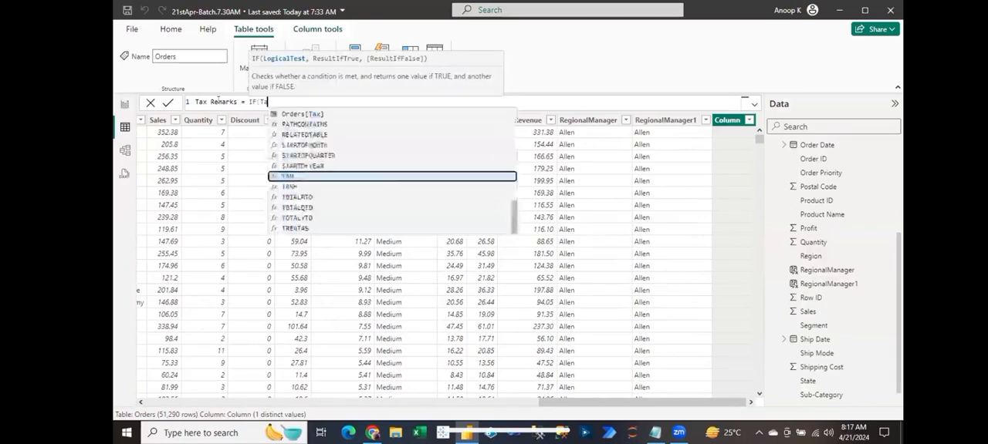
pyautogui.press('Tab')
pyautogui.write('<5')
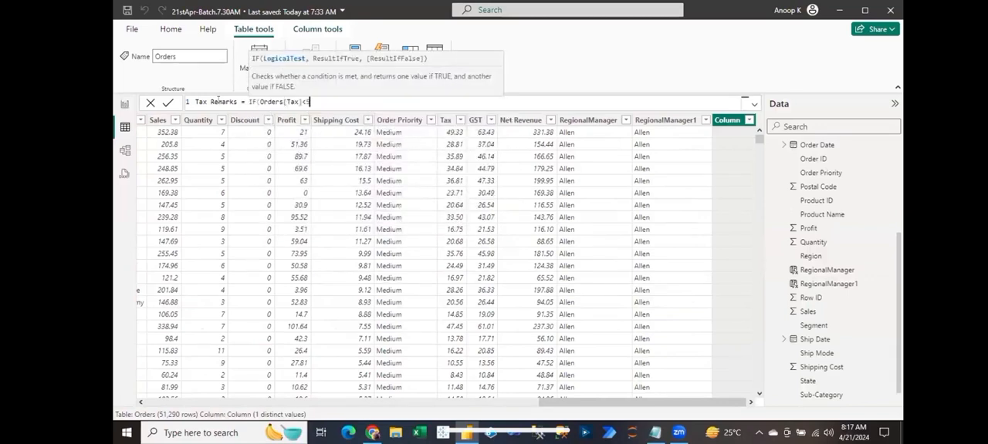
pyautogui.write(',"Low Tax", if')
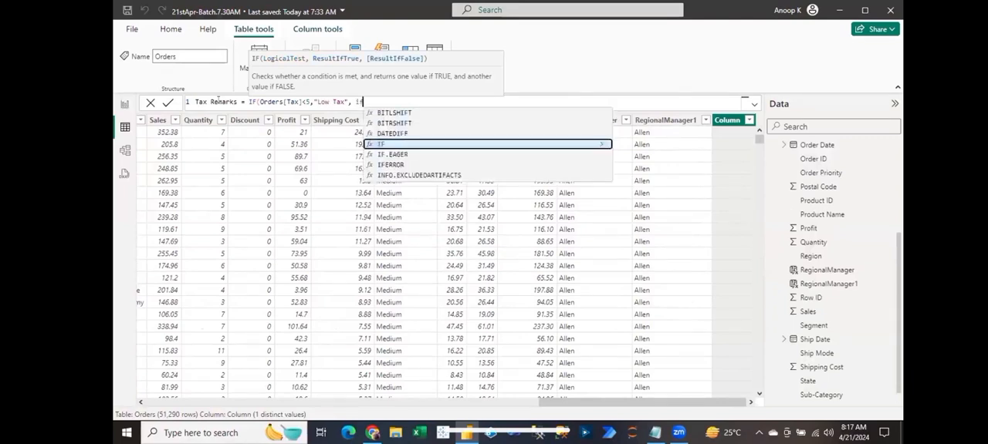
# - Give the nested IF the condition AND(Orders[Tax]>=5,Orders[Tax]<11)
pyautogui.press('Tab')
pyautogui.write('and')
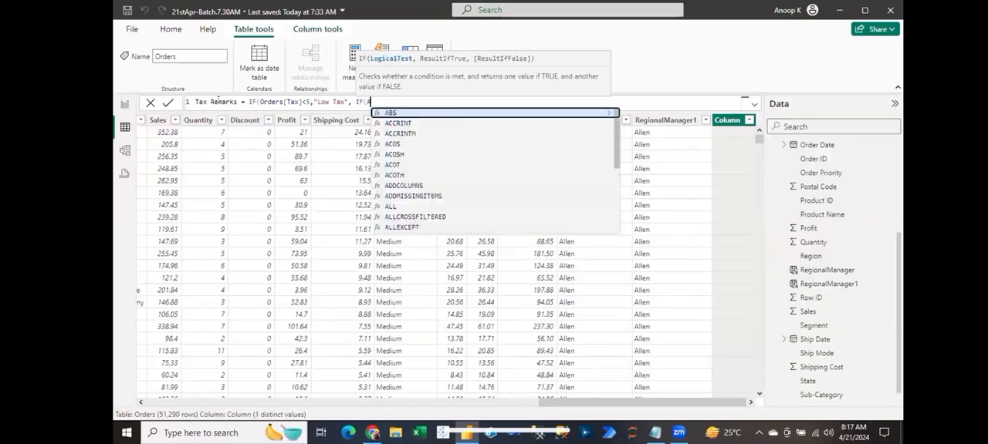
pyautogui.press('Tab')
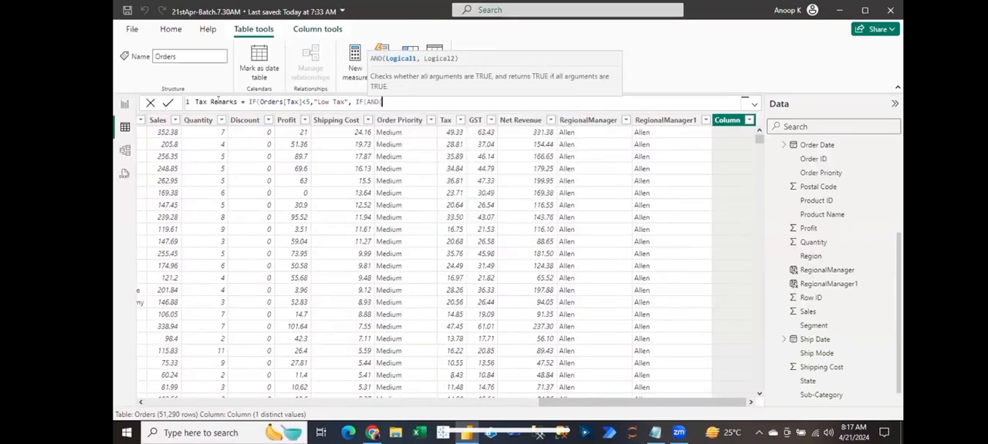
pyautogui.write('tax')
pyautogui.press('Tab')
pyautogui.write('>=5,tax')
pyautogui.press('Tab')
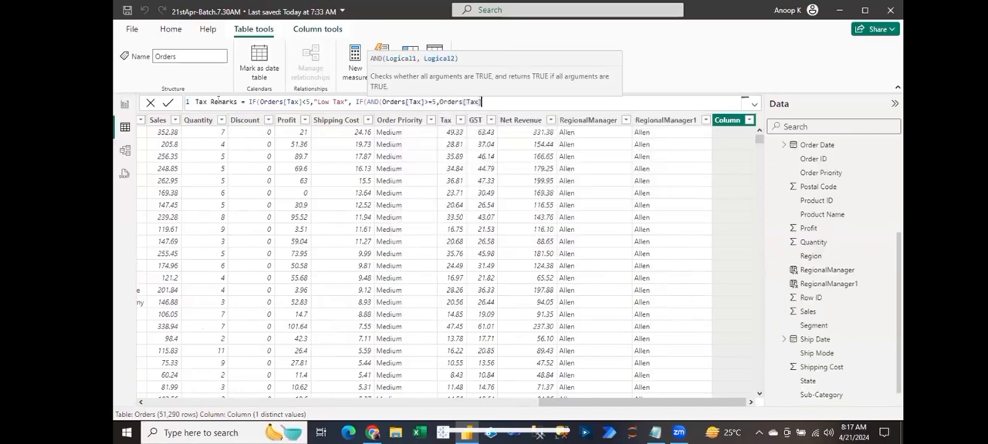
pyautogui.write('<11),')
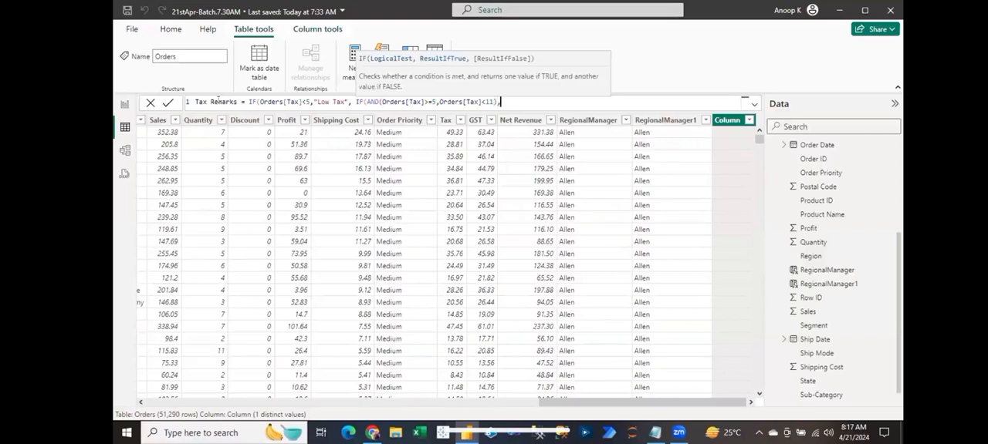
pyautogui.write('"Medium Tax","High ')
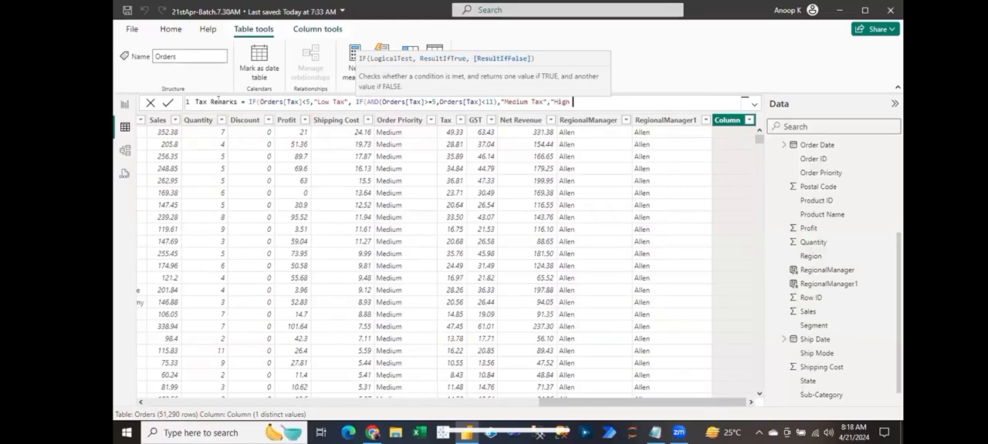
pyautogui.write('Tax"))')
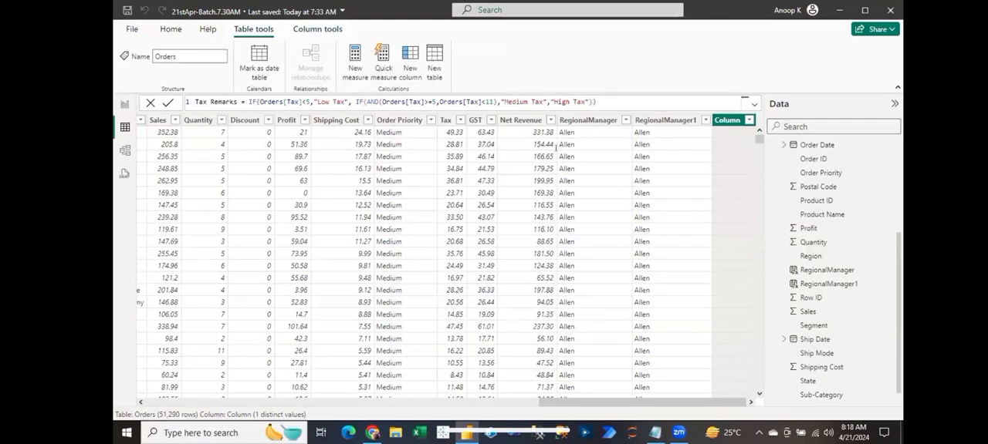
# - Complete the nested IF with "Medium Tax" if true and "High Tax" otherwise, close both functions, and commit the formula
pyautogui.press('Return')
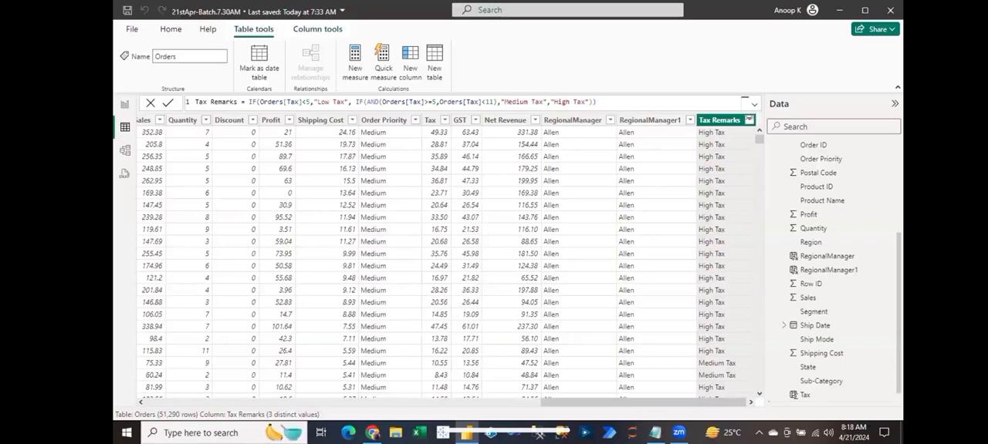
# - Check which distinct values the Tax Remarks column contains, leaving it unfiltered
pyautogui.click(747, 120)
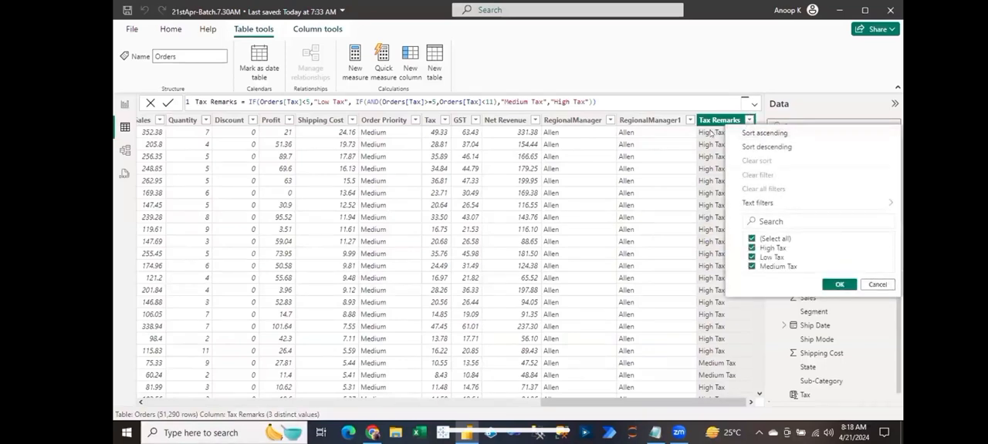
pyautogui.click(517, 166)
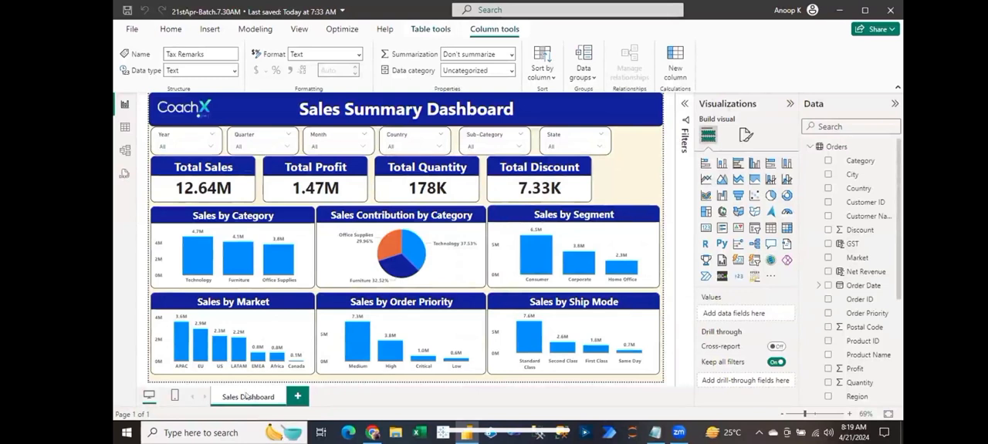
# - Duplicate the Sales Dashboard page and change the header title on the copy to "Net Revenue Summary Dashboard"
pyautogui.rightClick(243, 397)
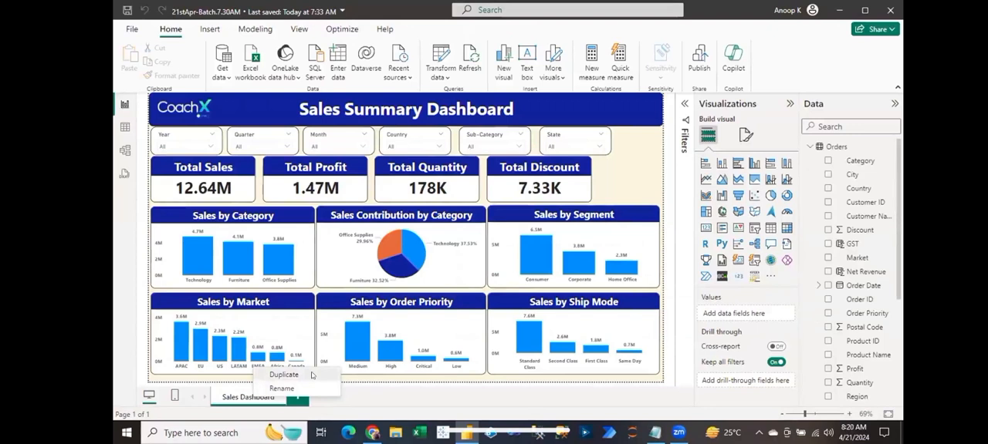
pyautogui.click(312, 375)
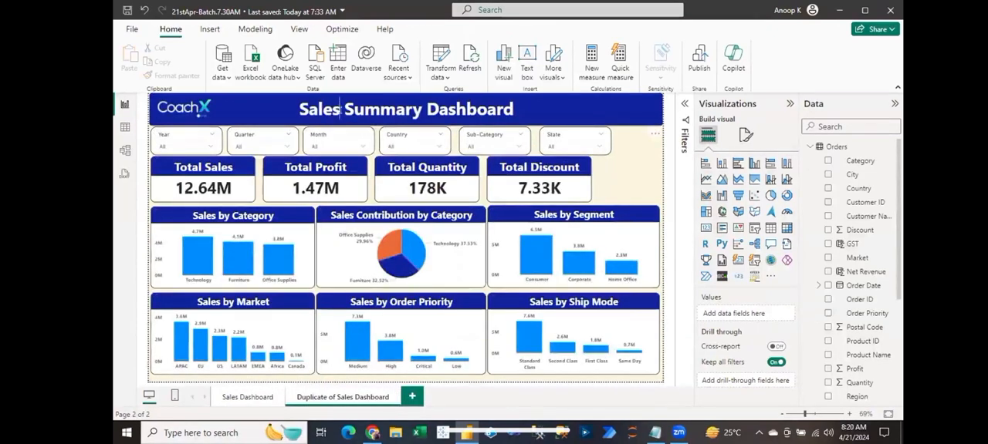
pyautogui.click(339, 114)
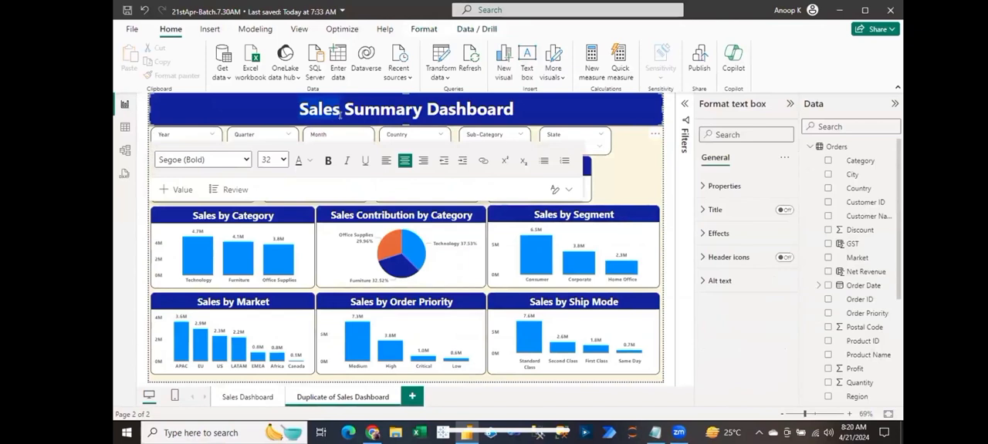
pyautogui.doubleClick(339, 114)
pyautogui.write('Net Reye')
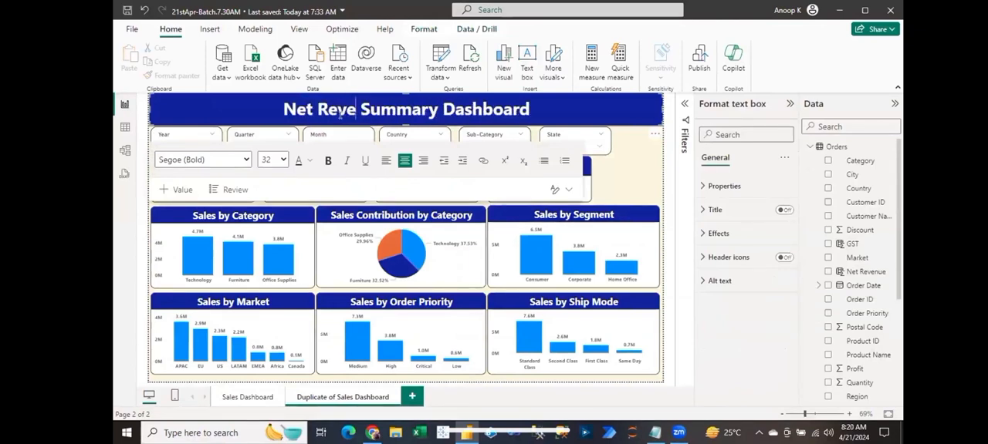
pyautogui.write('nuw')
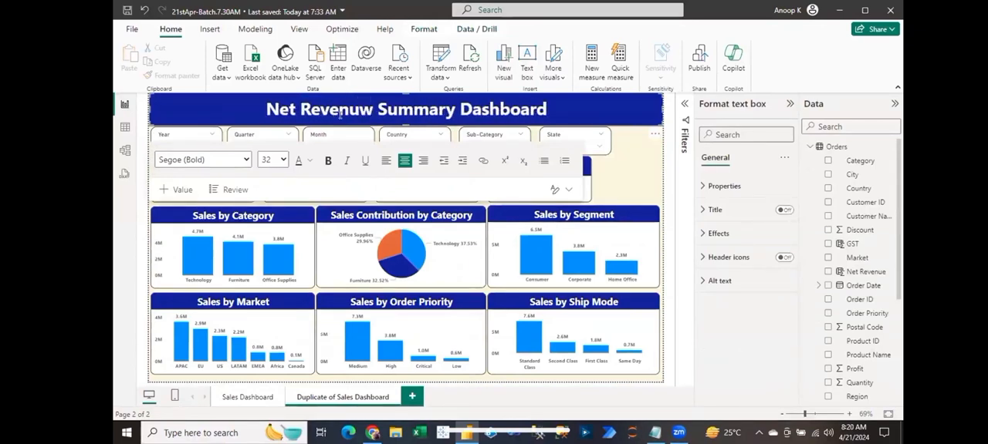
pyautogui.press('BackSpace')
pyautogui.write('e')
# - Rename the duplicated report page to "Net Revenue Dashboard"
pyautogui.doubleClick(341, 396)
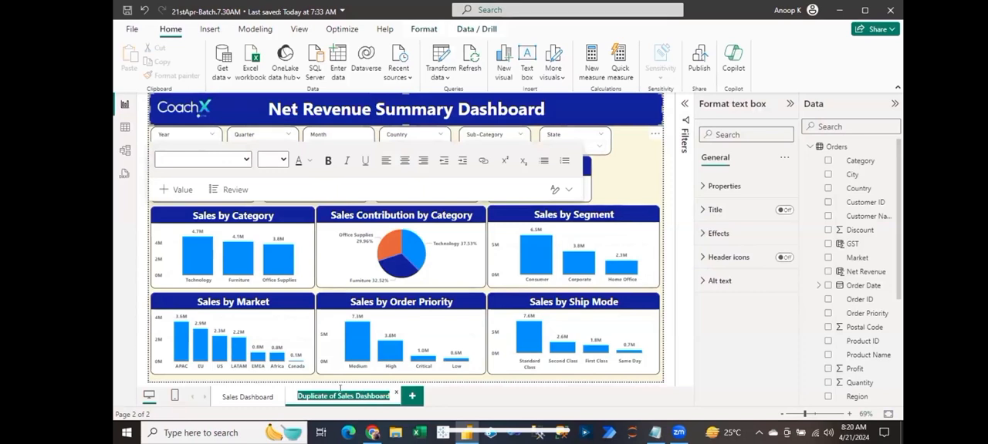
pyautogui.click(340, 393)
pyautogui.press('Left')
pyautogui.hotkey('ctrl', 'shift', 'Left')
pyautogui.hotkey('ctrl', 'shift', 'Left')
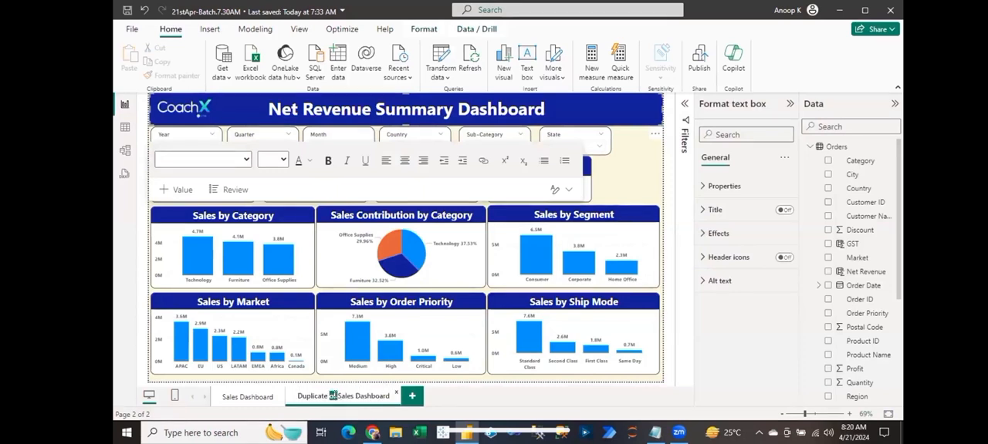
pyautogui.write('Ne')
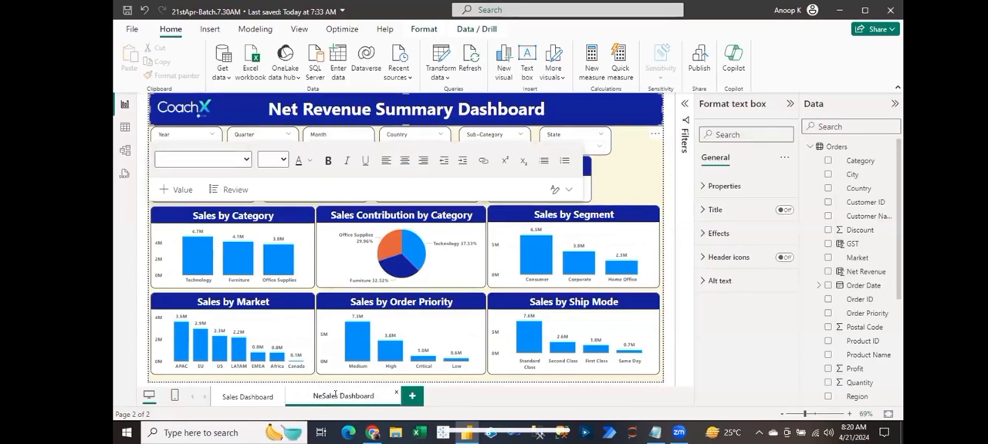
pyautogui.press('Delete')
pyautogui.press('Delete')
pyautogui.press('Delete')
pyautogui.press('Delete')
pyautogui.press('Delete')
pyautogui.write('t Revenue')
pyautogui.press('Return')
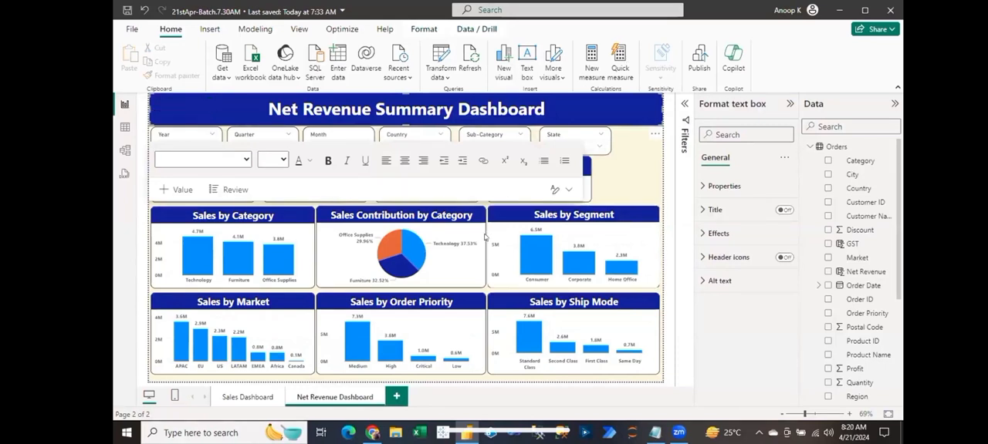
# - Leave the header text box and select the Sales by Category column chart
pyautogui.click(609, 193)
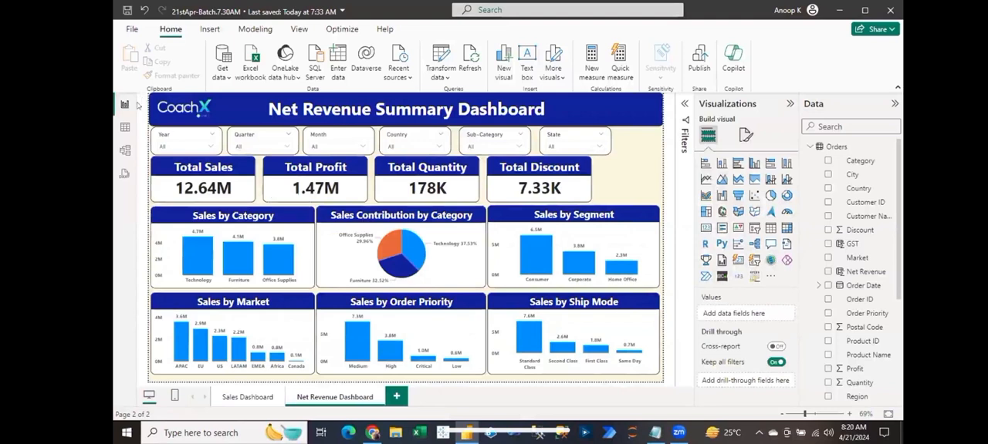
pyautogui.click(224, 217)
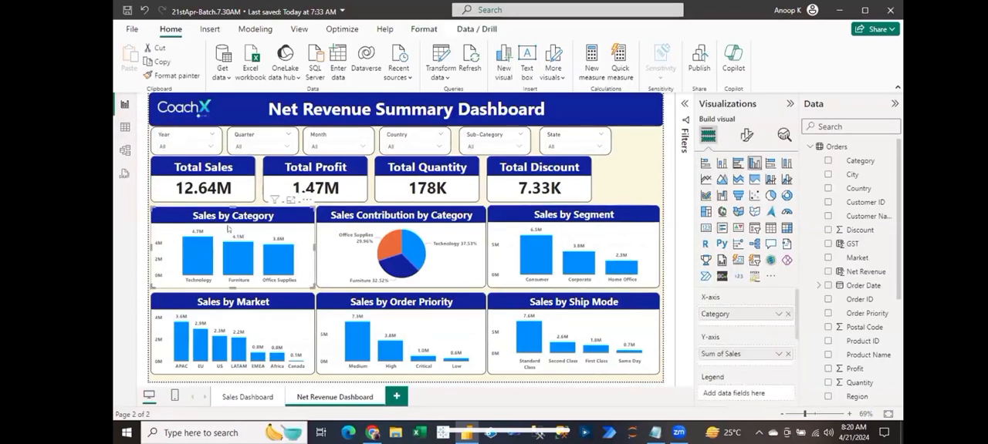